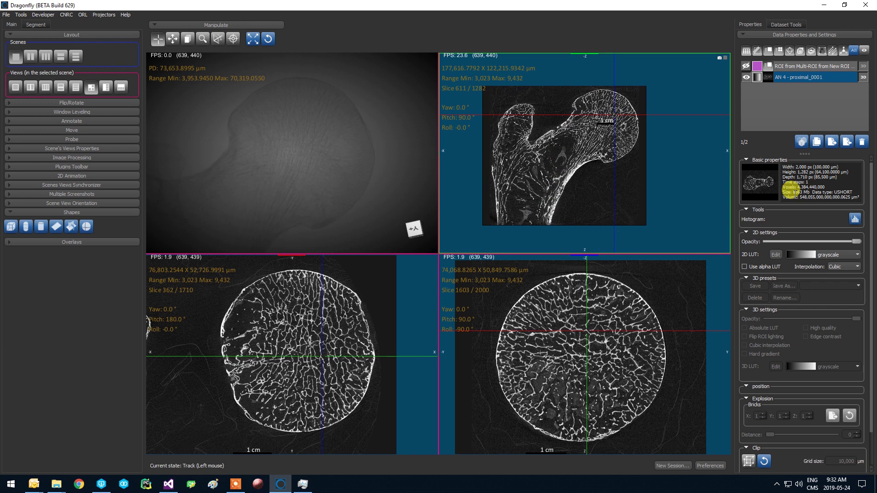
Step: Show the bone ROI over the AN 4 - proximal_0001 scan and enlarge the femoral head in the upper slice view
click(794, 66)
click(746, 66)
right_drag(591, 124, 608, 221)
middle_drag(604, 172, 584, 215)
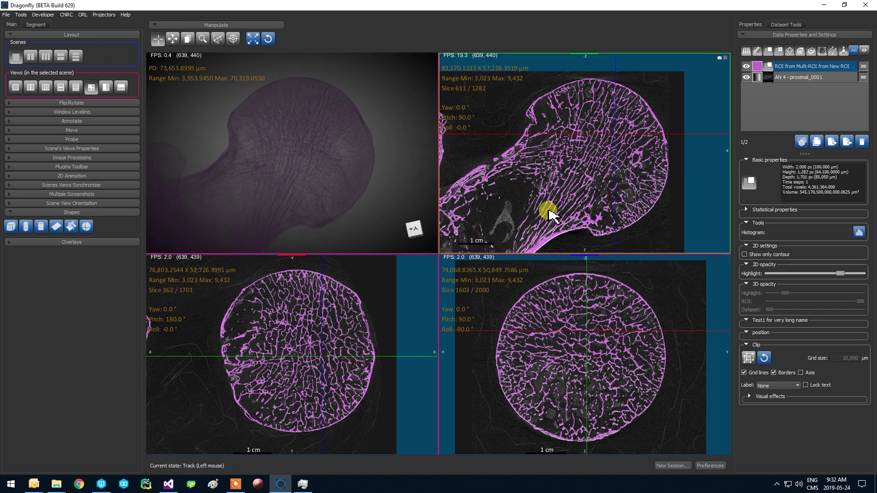
middle_drag(541, 199, 543, 190)
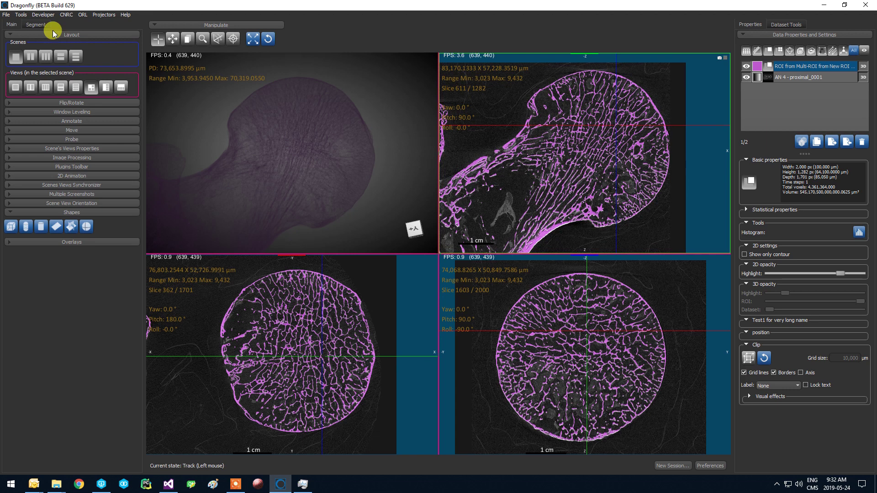
Step: Open the Bone Analysis wizard and advance to step 4 for computing scalar and vector fields, keeping the slice views uncovered
click(21, 15)
click(32, 48)
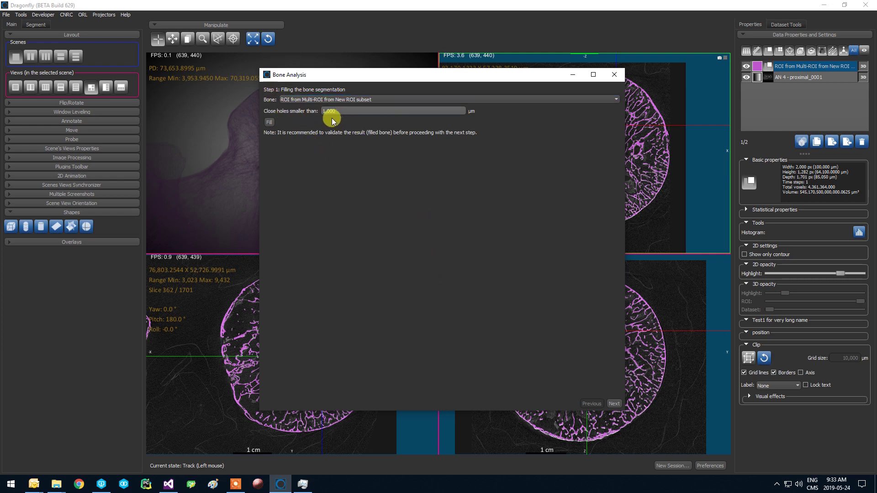
click(613, 404)
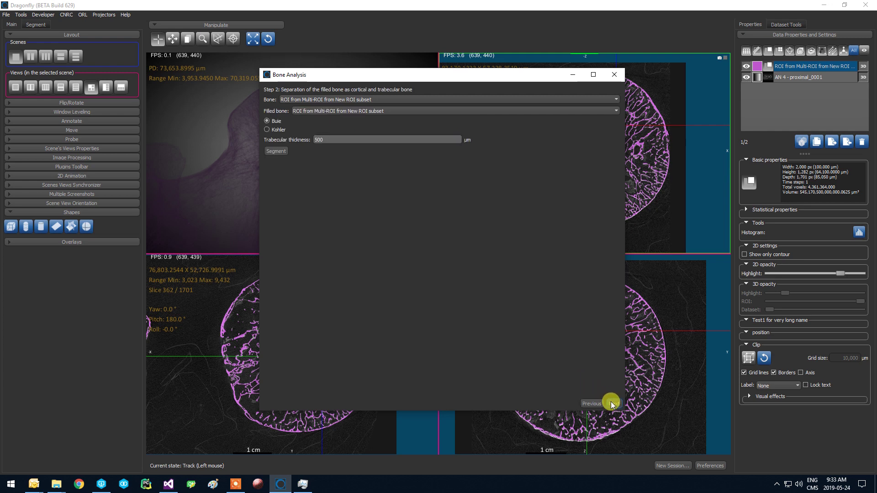
click(613, 404)
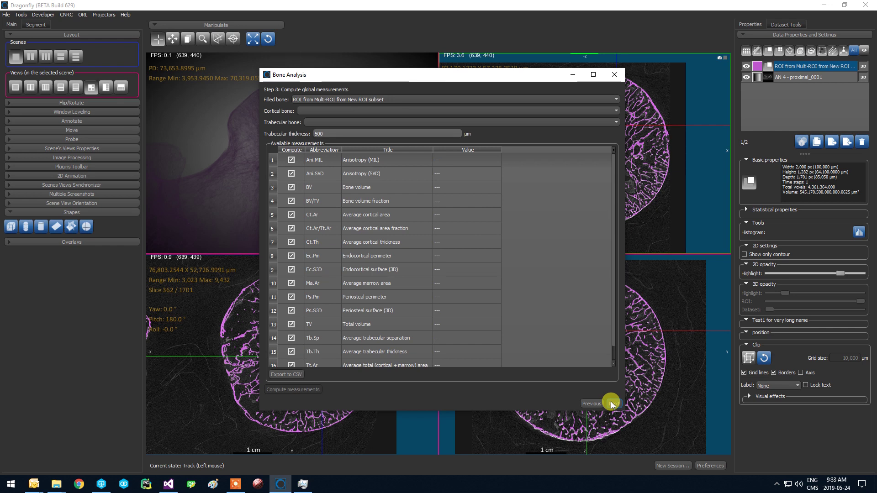
click(613, 403)
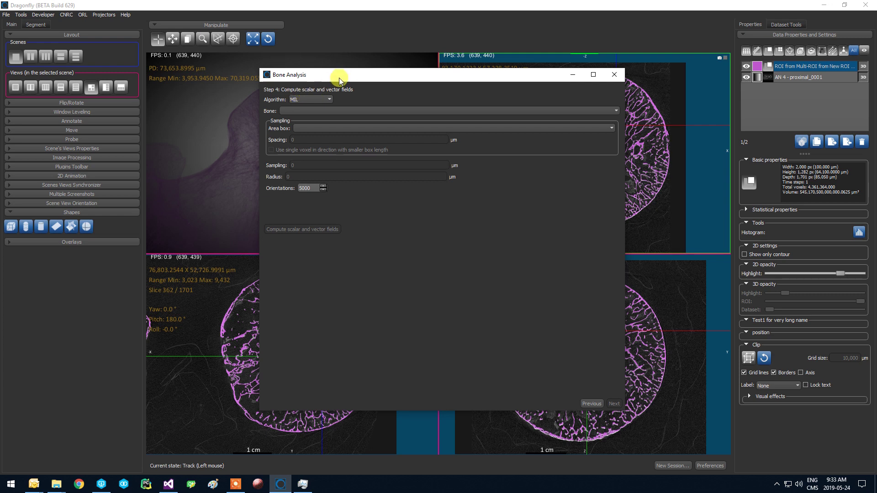
drag(338, 78, 303, 92)
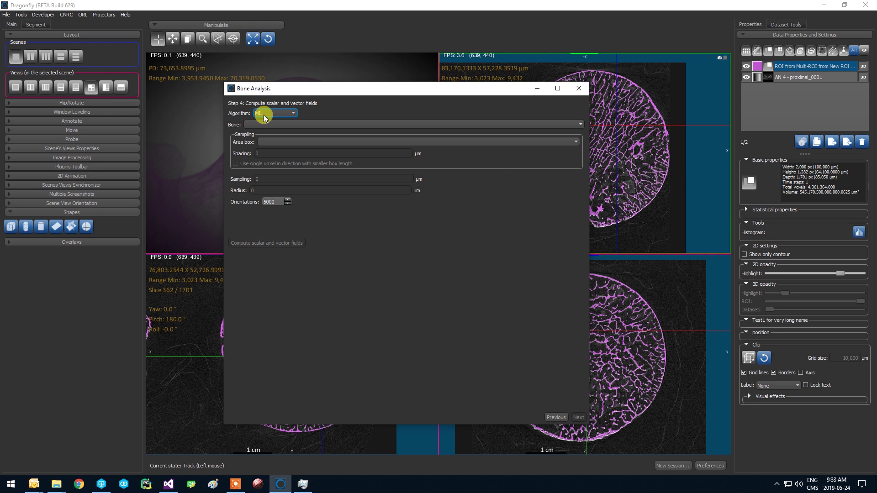
drag(292, 93, 170, 106)
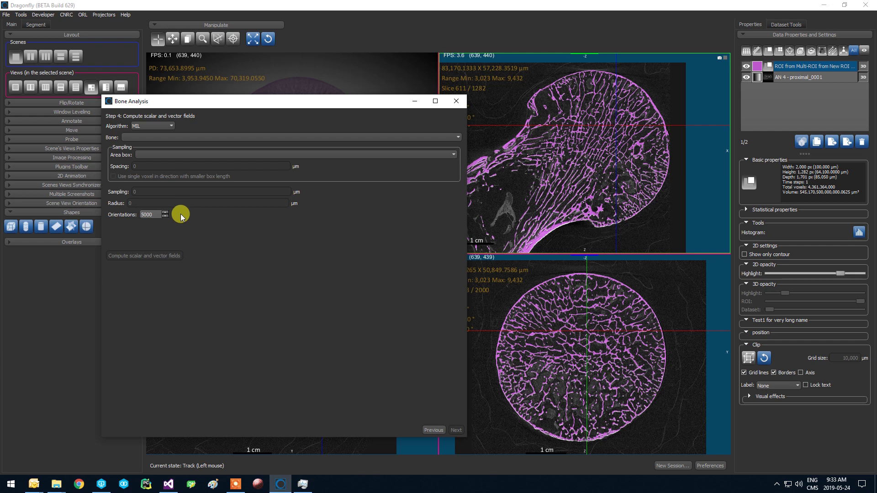
Step: Review the parameters of the Surface normals and Volume fraction algorithms, and return the algorithm choice to MIL
click(167, 129)
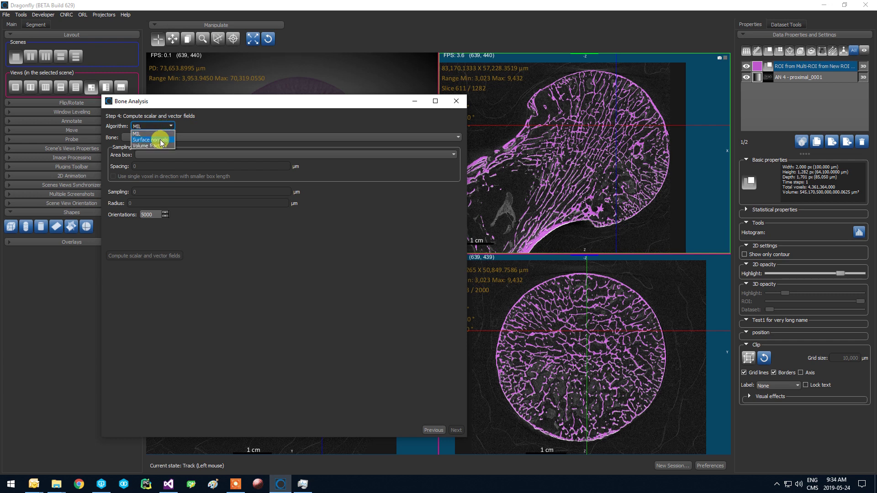
click(165, 140)
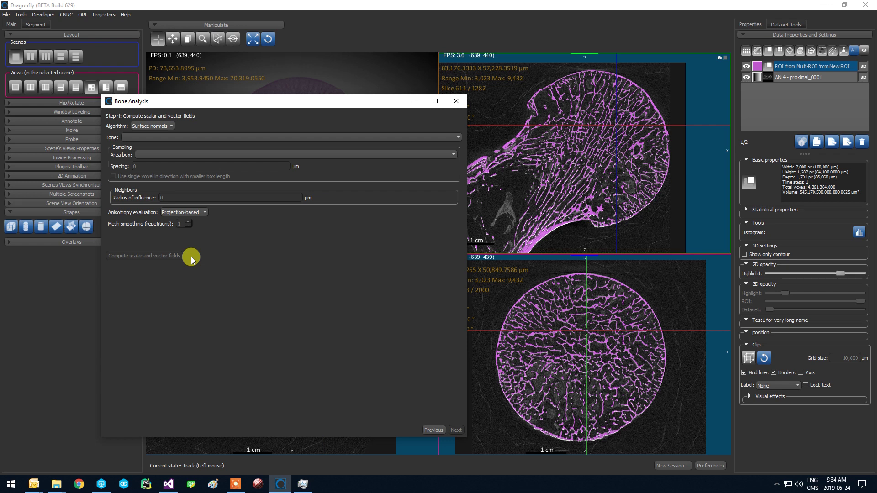
click(156, 126)
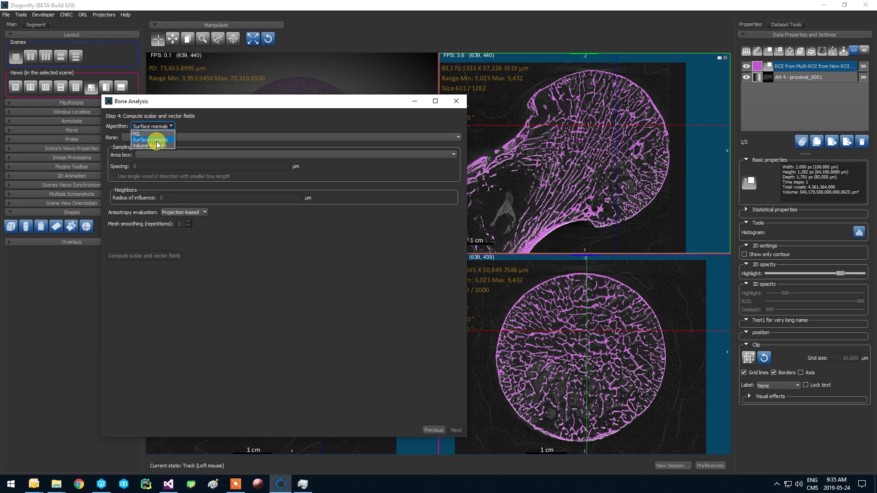
click(156, 146)
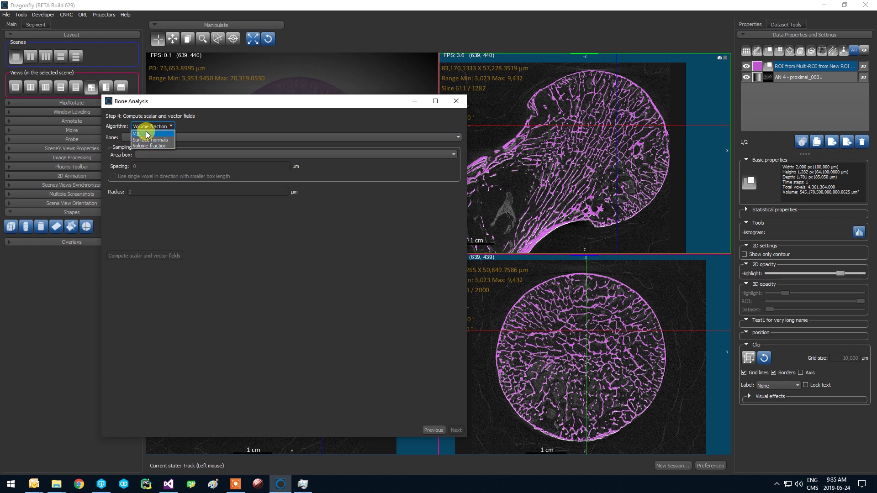
click(146, 134)
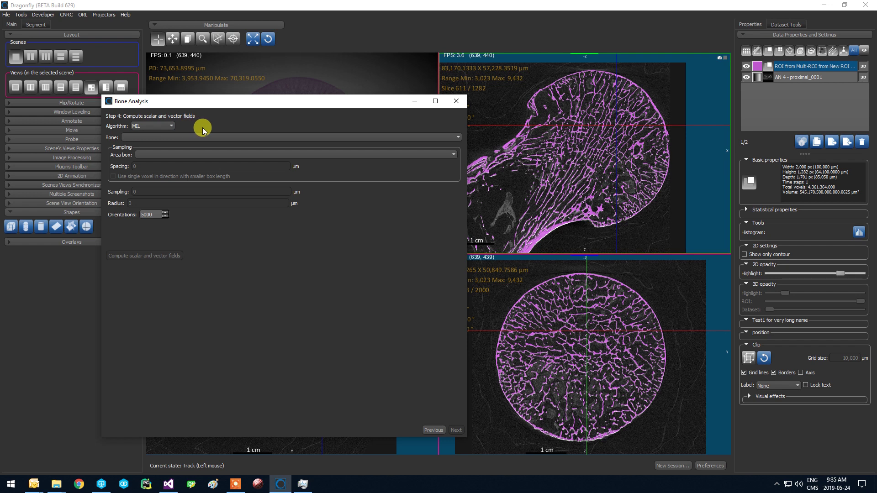
Step: Go back to the global measurements, examine the advanced parameters of Anisotropy (MIL), and return to the scalar and vector fields step
click(432, 430)
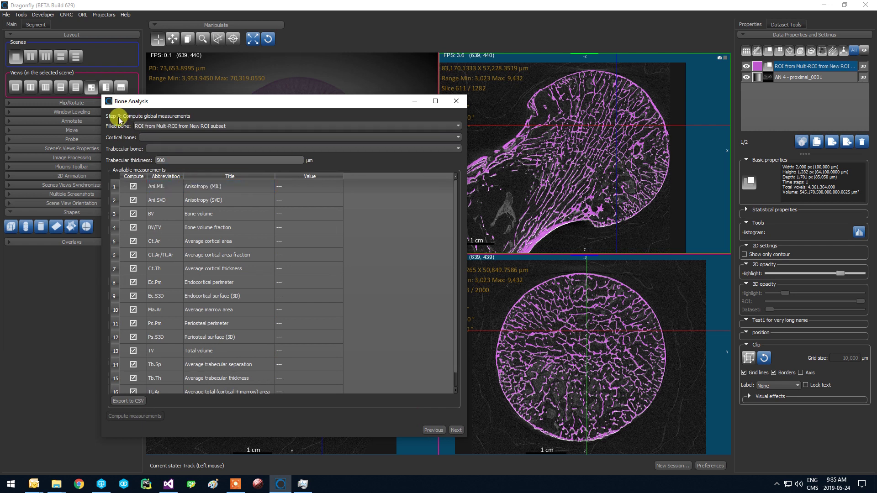
click(203, 189)
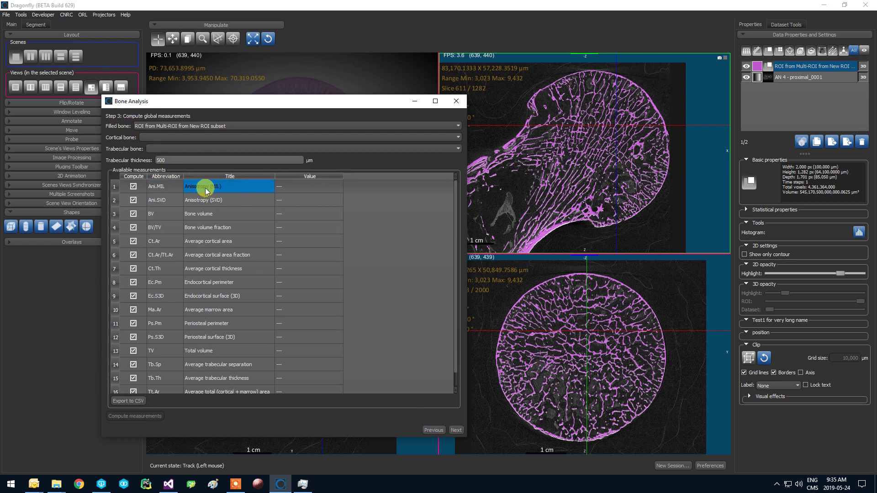
click(202, 189)
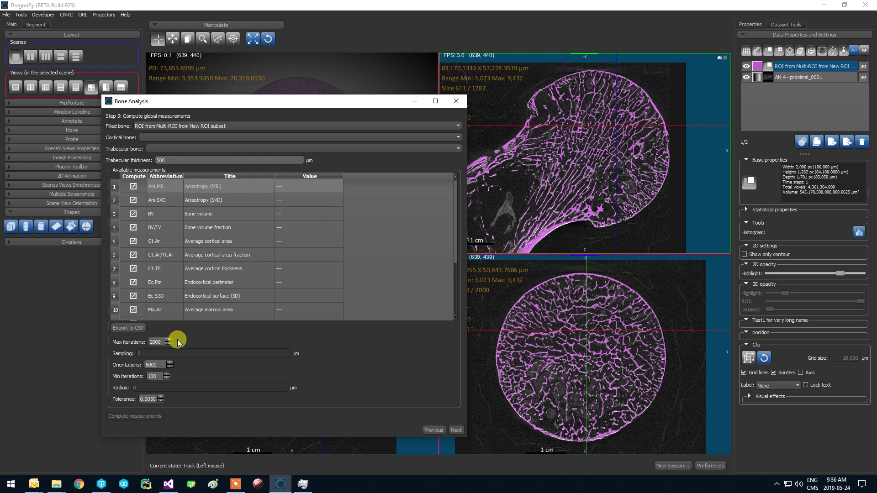
click(152, 341)
double_click(155, 342)
click(456, 430)
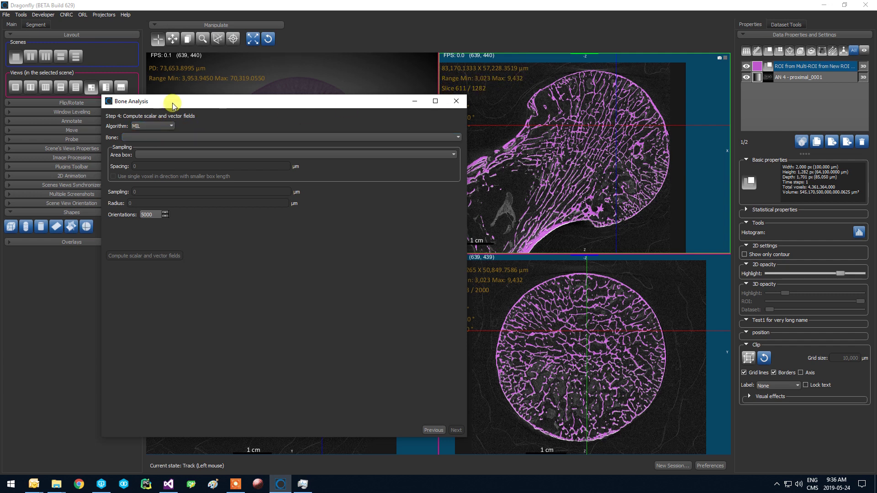
Step: Select the ROI from Multi-ROI from New ROI subset as the bone for the MIL computation
drag(172, 103, 130, 104)
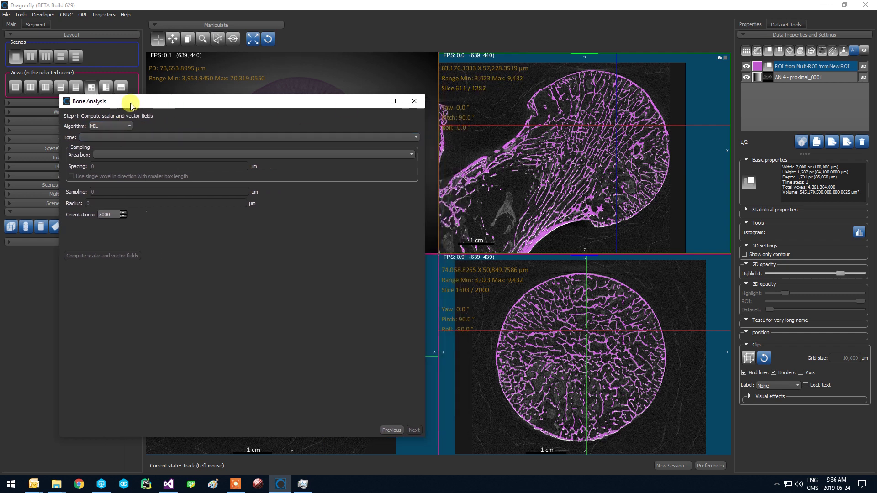
click(90, 136)
click(90, 151)
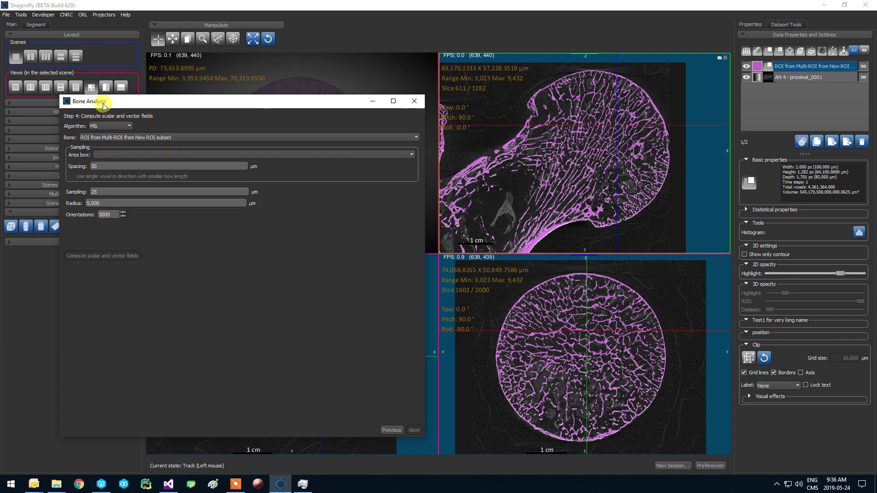
Step: Create a box shape and fit it tilted around the femoral head in the slice view, about 41,250 by 48,470 µm
drag(104, 105, 876, 117)
click(11, 226)
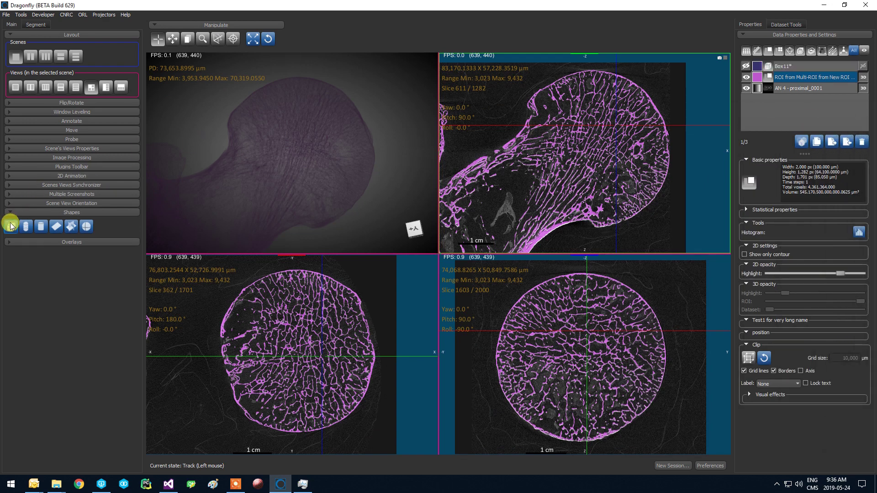
drag(761, 68, 669, 147)
middle_drag(648, 152, 665, 133)
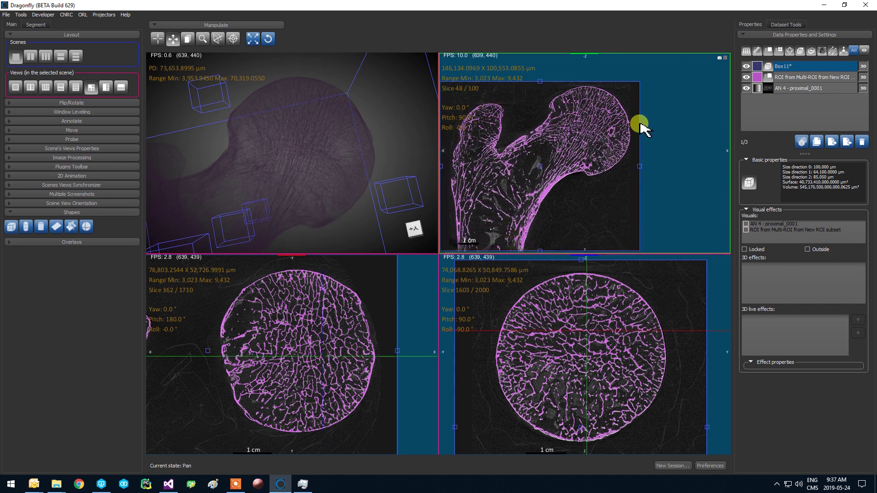
middle_drag(560, 207, 573, 195)
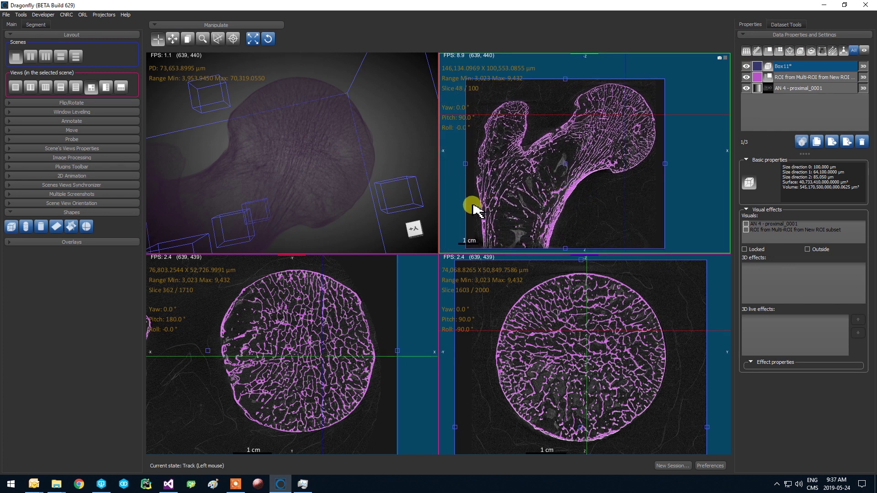
drag(468, 204, 629, 175)
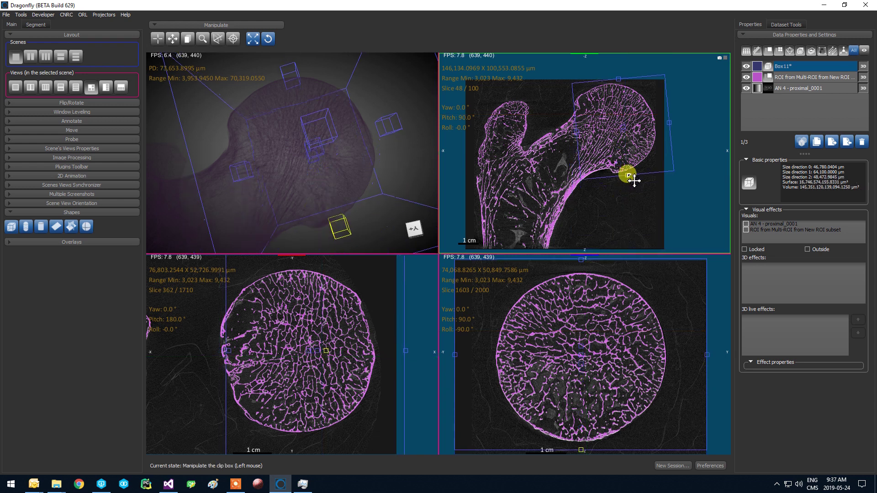
drag(667, 99, 659, 92)
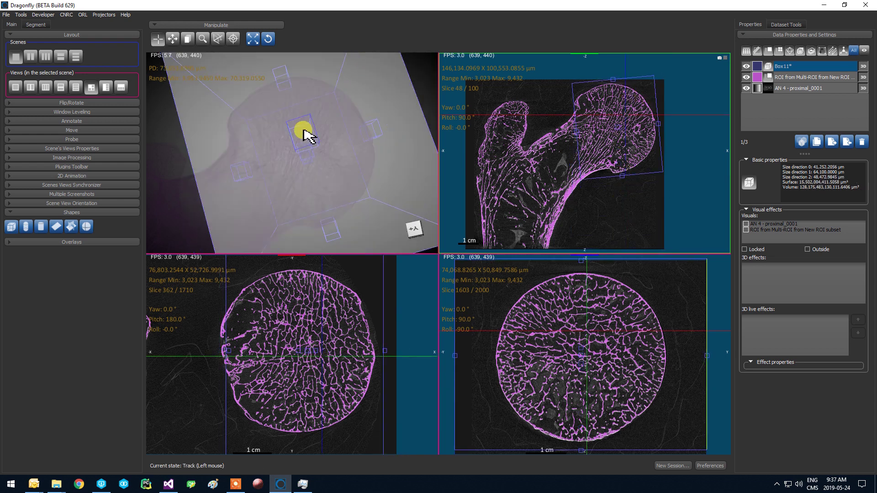
Step: Tighten the box around the femoral head in the 3D view, reducing its size in direction 1 to about 51,800 µm
scroll(304, 129, down, 4)
drag(302, 79, 345, 137)
drag(175, 238, 315, 196)
drag(387, 124, 307, 158)
Step: Bring the Bone Analysis window back and assign Box11 as the sampling area box
drag(672, 131, 303, 89)
click(216, 136)
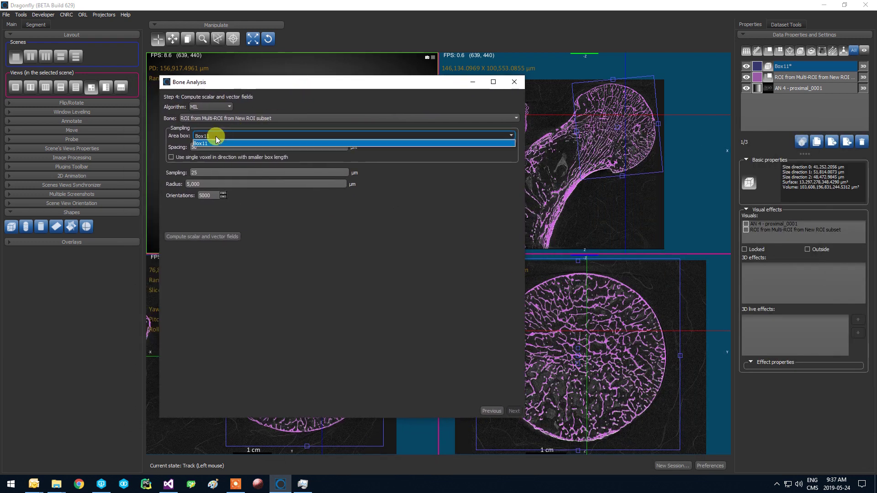
click(203, 139)
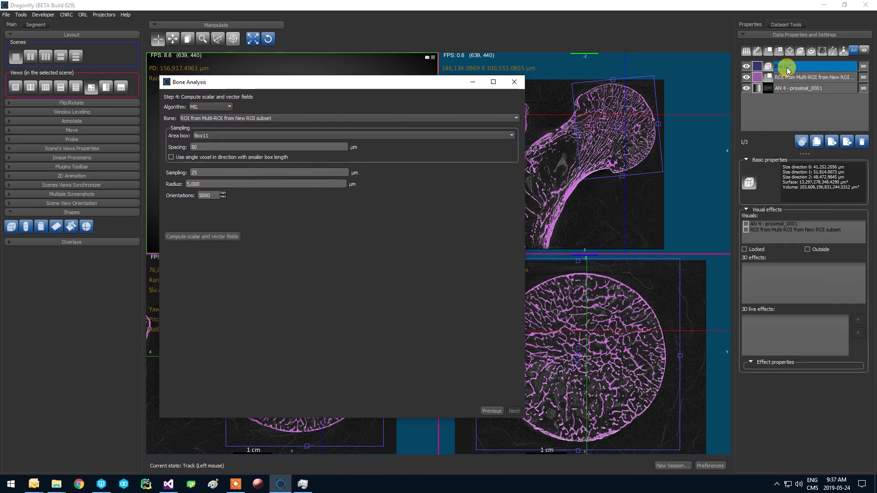
Step: Change the default measurement unit to Millimeters in the preferences
double_click(199, 147)
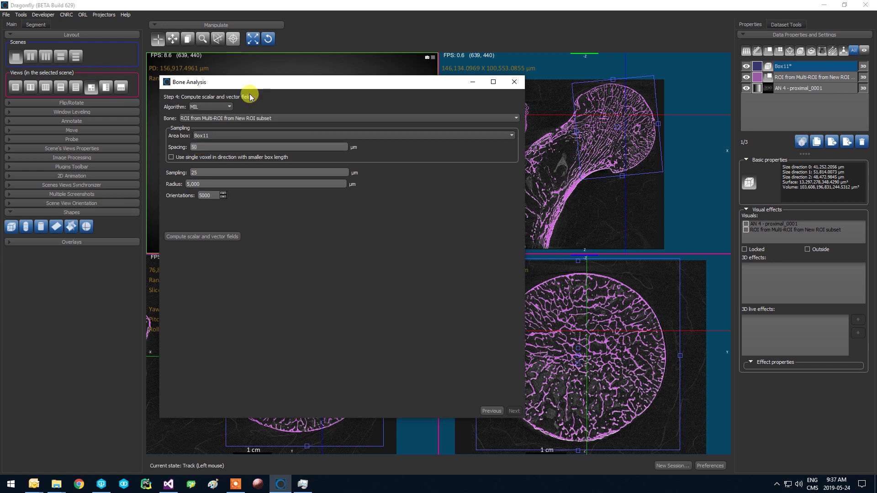
click(778, 68)
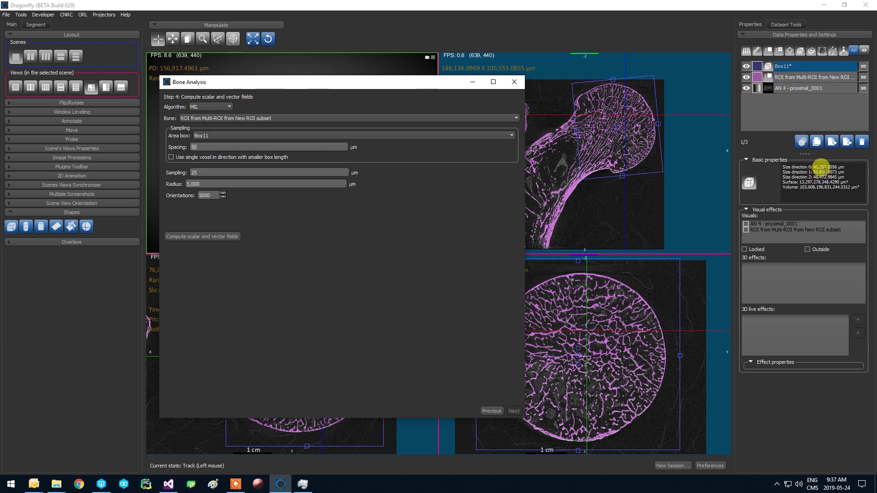
click(700, 464)
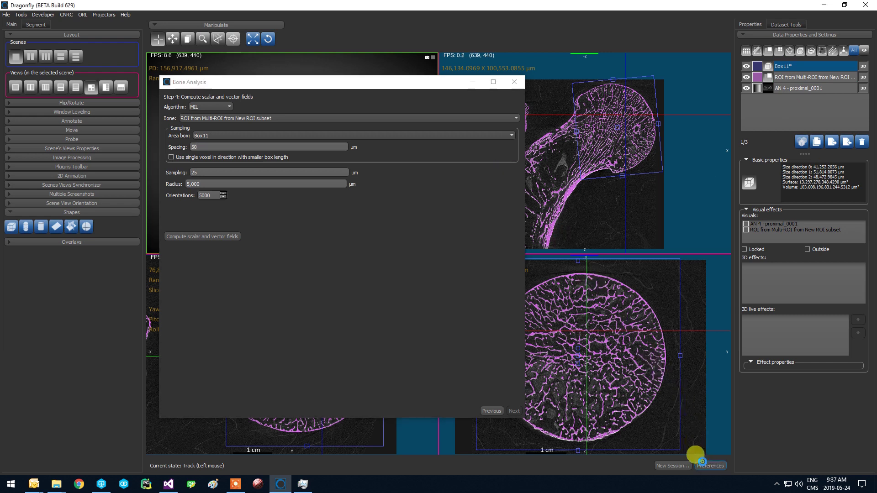
click(575, 125)
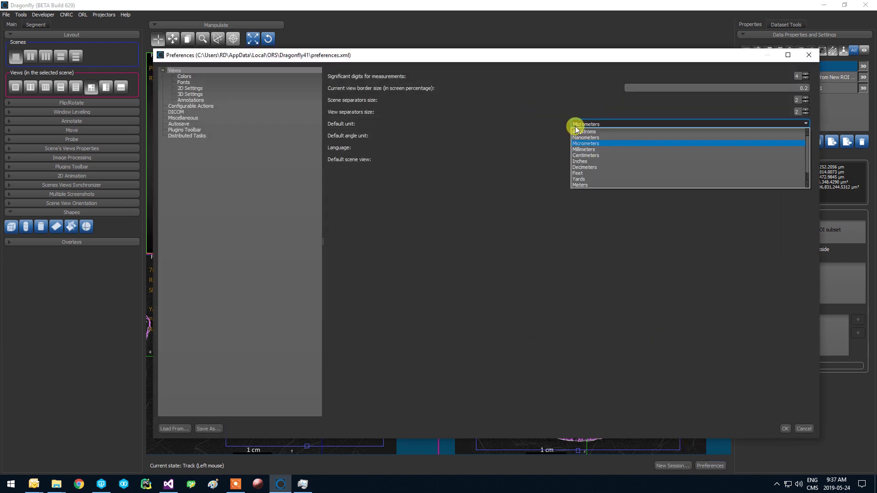
click(582, 149)
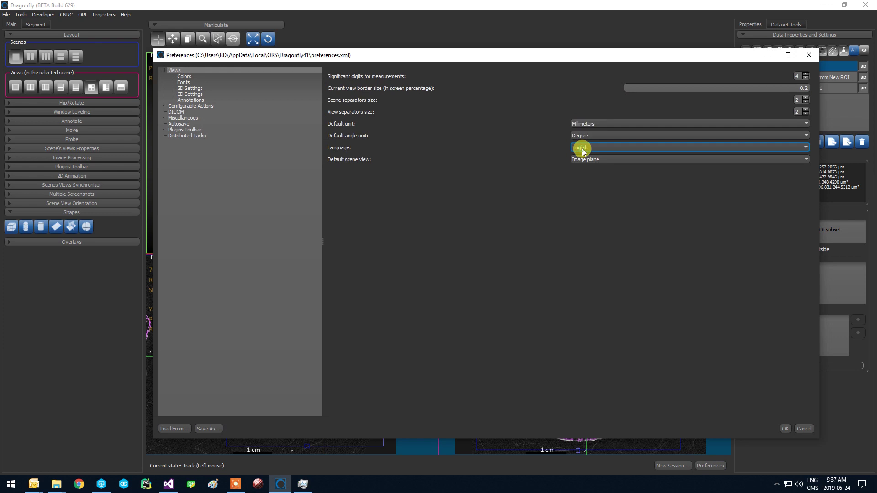
click(787, 429)
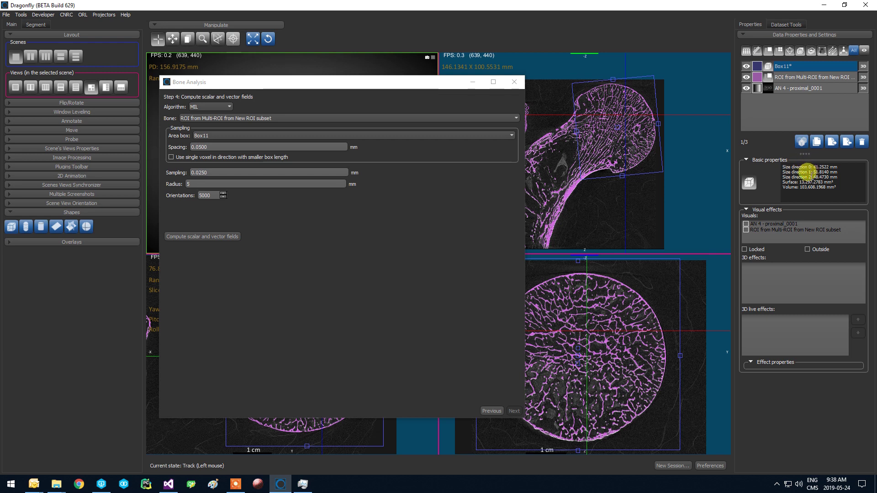
Step: Set the sampling spacing to 1 mm and move the analysis window clear of the femoral head view
drag(322, 86, 374, 82)
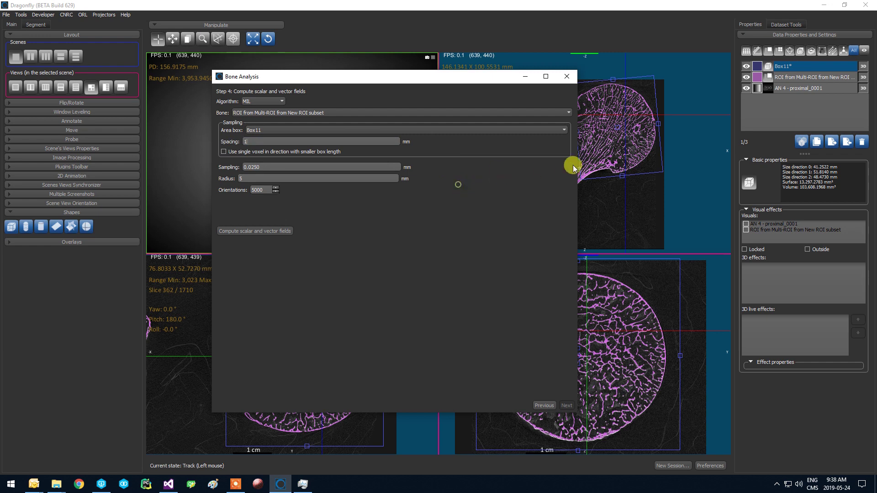
drag(460, 80, 415, 90)
Step: Enlarge the femoral head in the slice view and examine the edges and corner of the sampling box
right_drag(620, 145, 636, 226)
middle_drag(636, 222, 653, 228)
drag(610, 215, 564, 78)
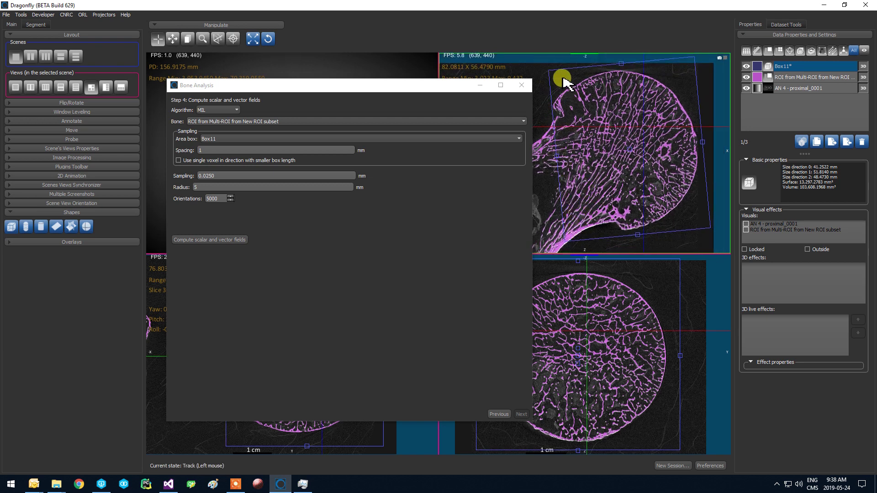
mouse_move(564, 78)
mouse_down()
mouse_move(567, 189)
mouse_move(549, 78)
mouse_up()
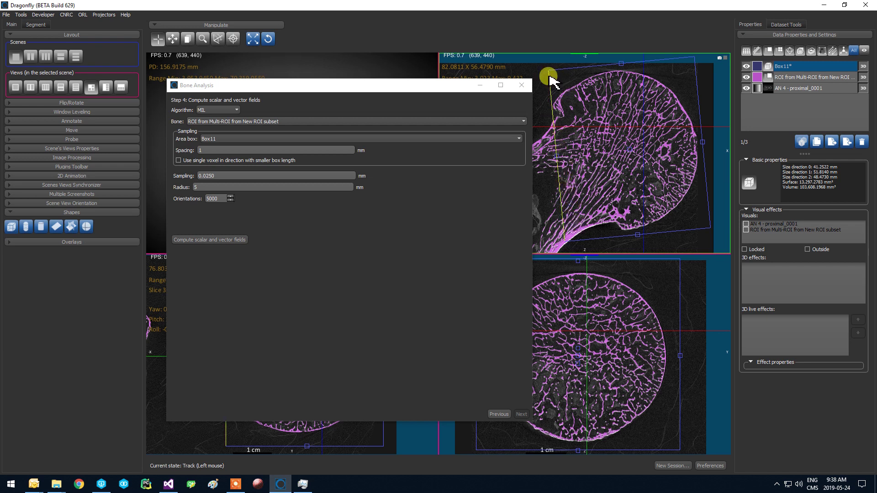
Step: Try a sampling spacing of 0.001 mm and return it to 1 mm
click(290, 185)
click(199, 150)
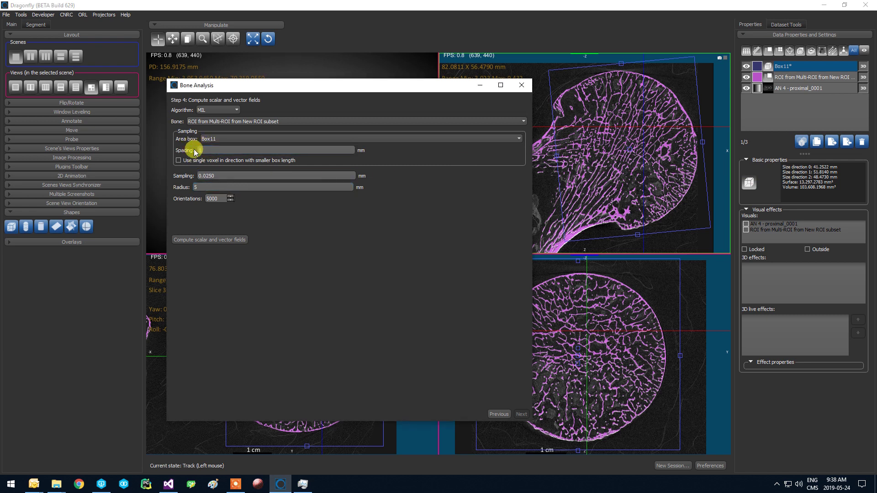
text(1)
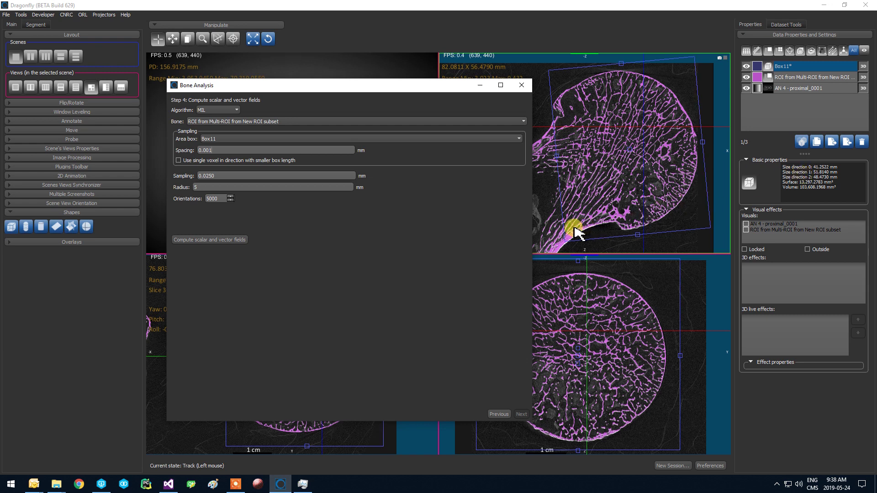
click(238, 150)
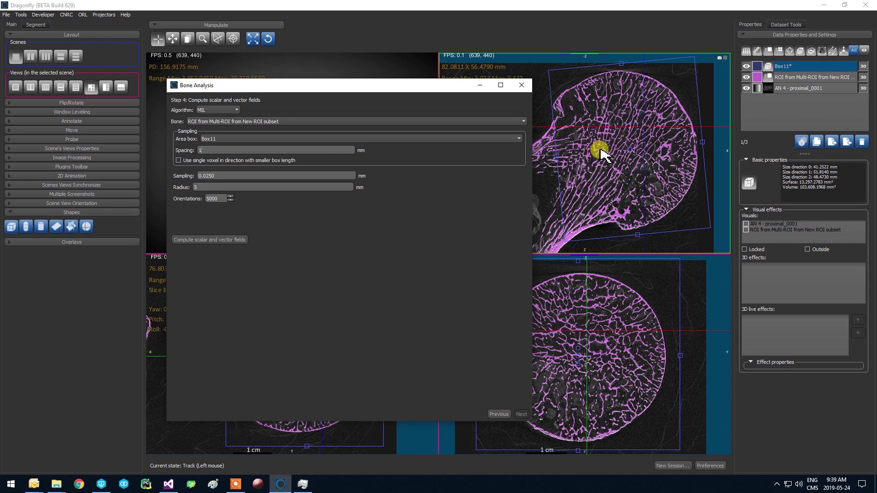
Step: Enlarge the femoral head slice, place the scale bar over the trabeculae and compare it with their spacing
scroll(617, 142, up, 5)
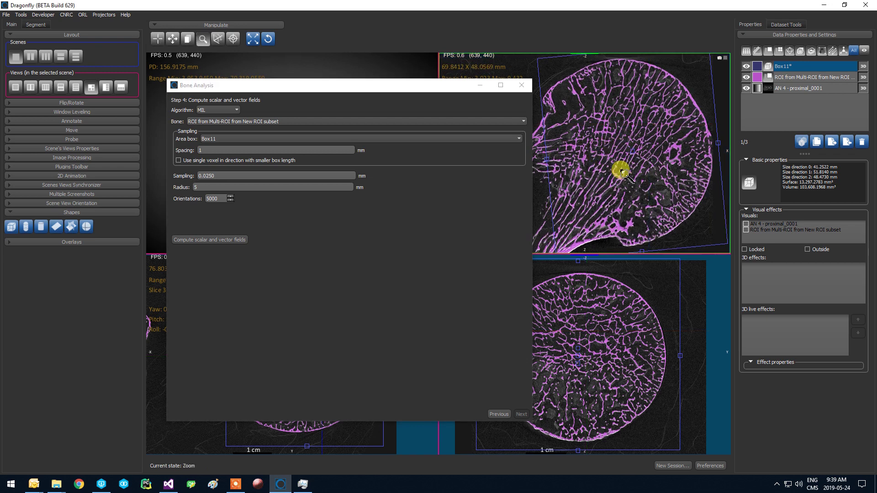
drag(429, 86, 320, 98)
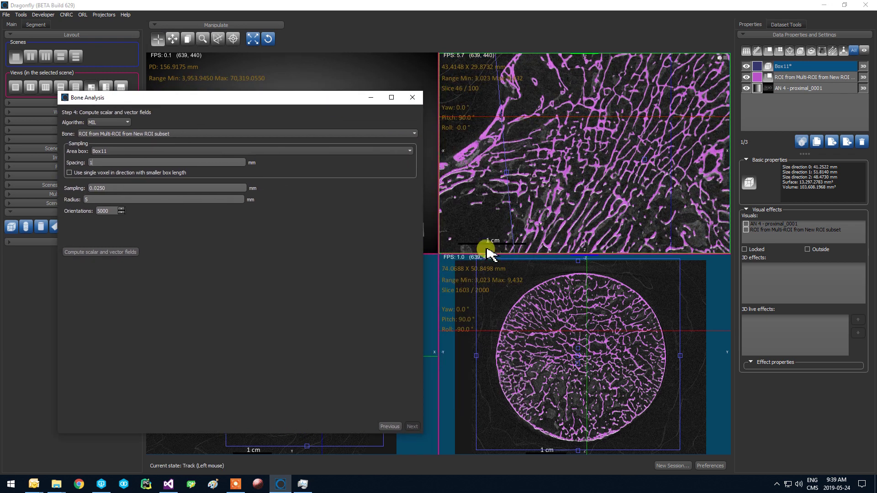
scroll(563, 219, up, 3)
scroll(648, 165, up, 2)
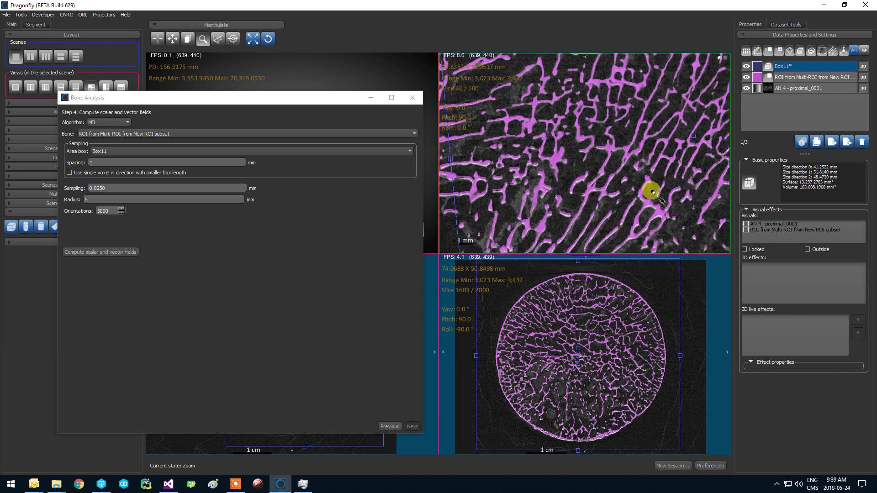
scroll(581, 196, up, 2)
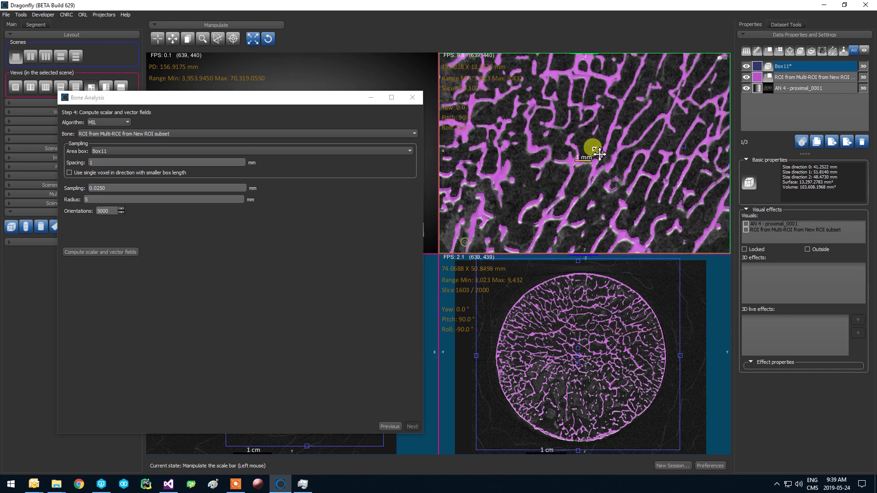
scroll(616, 145, down, 8)
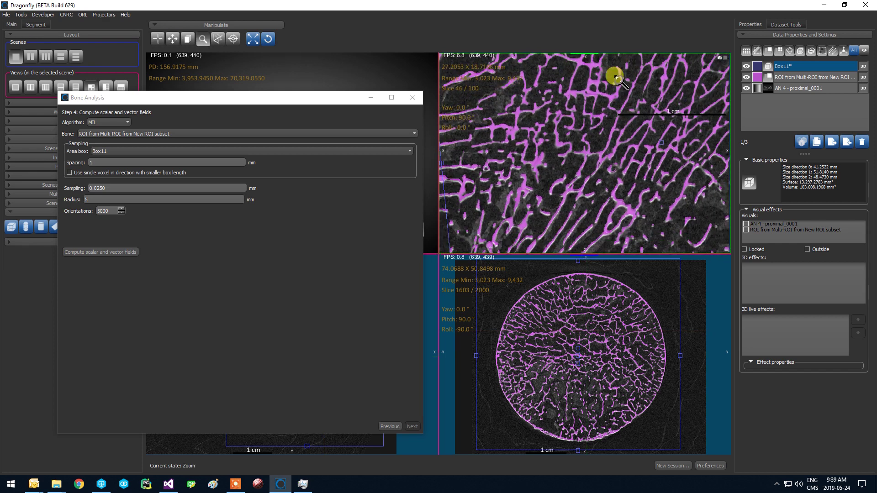
scroll(602, 123, down, 1)
middle_drag(585, 164, 579, 168)
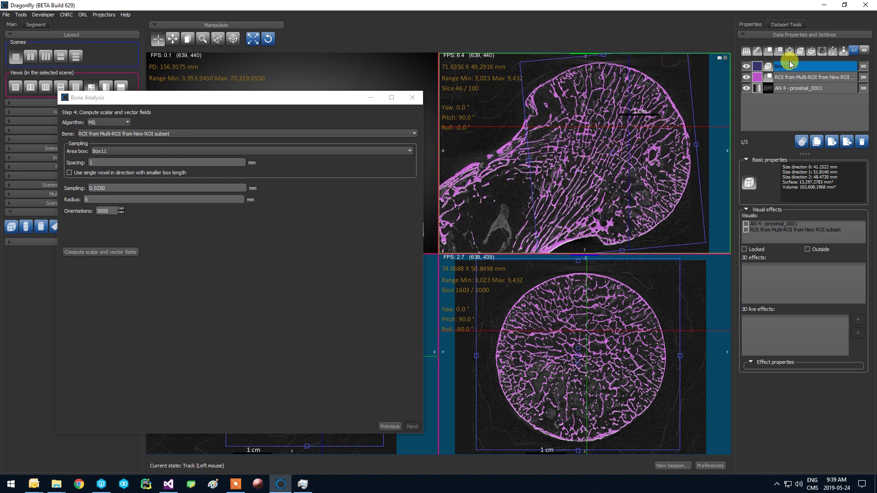
Step: Check the X, Y and Z voxel spacing in the properties of the AN 4 - proximal_0001 dataset
click(785, 87)
right_click(786, 88)
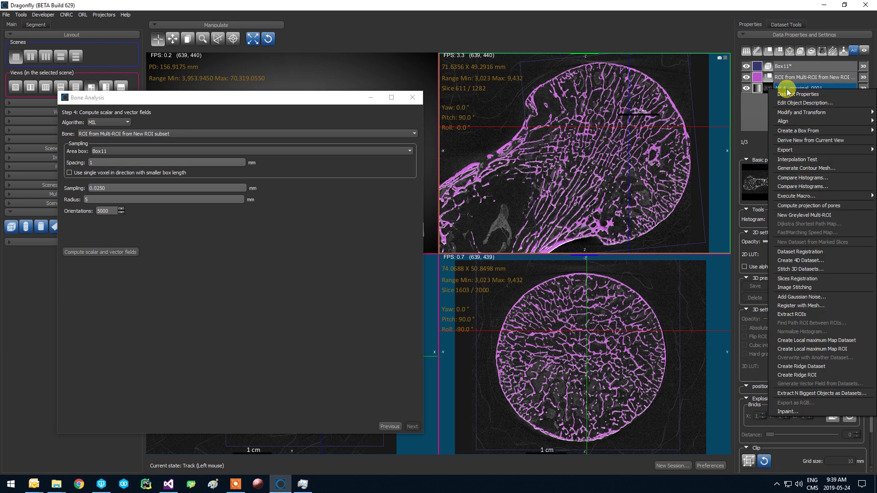
click(788, 94)
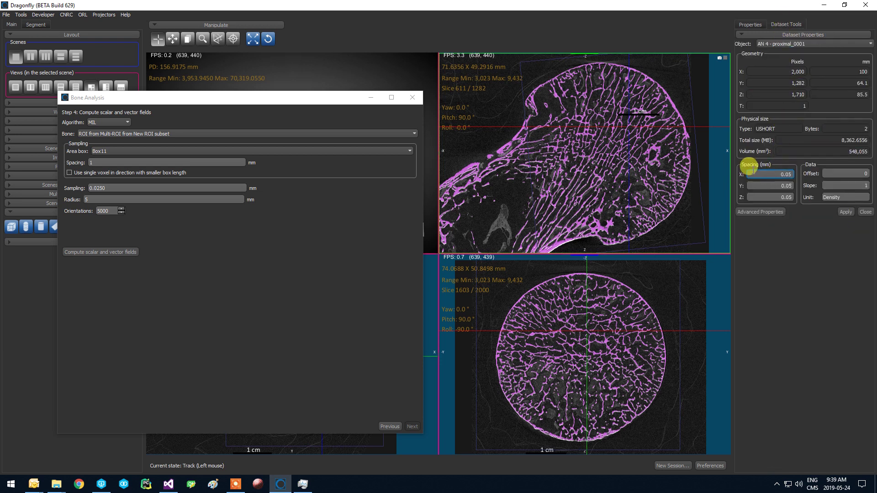
click(789, 197)
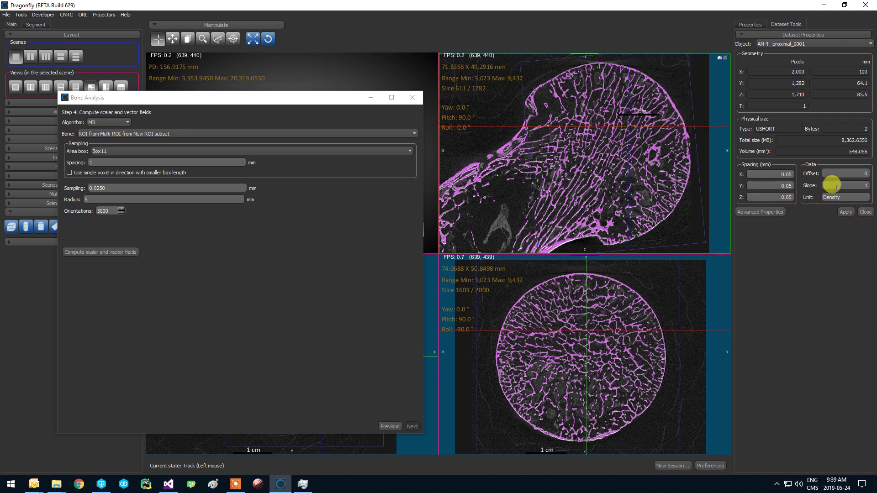
click(749, 25)
Step: Select Box11 and position the Bone Analysis window clear of the femoral head slice views
scroll(623, 124, up, 7)
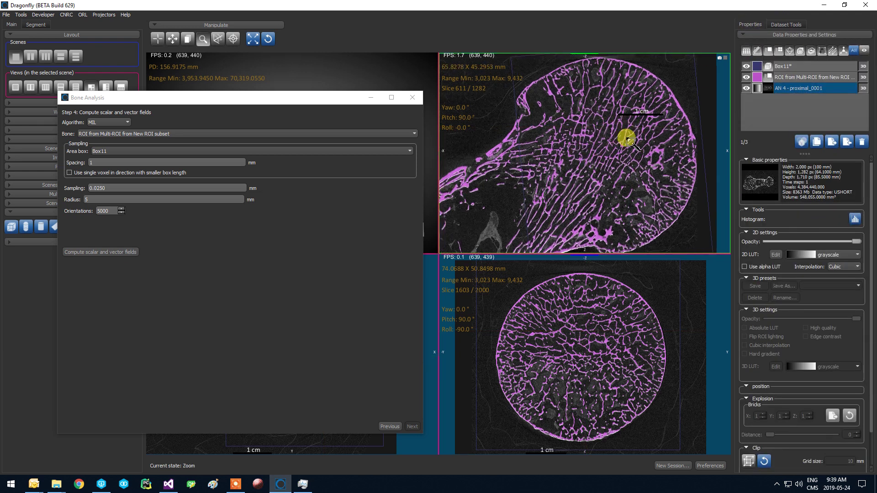
scroll(588, 144, down, 4)
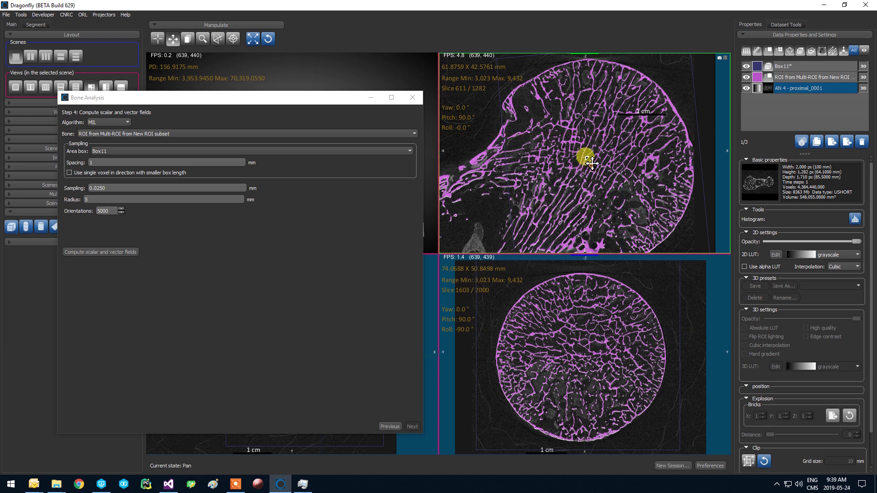
middle_drag(587, 164, 585, 140)
drag(133, 102, 163, 90)
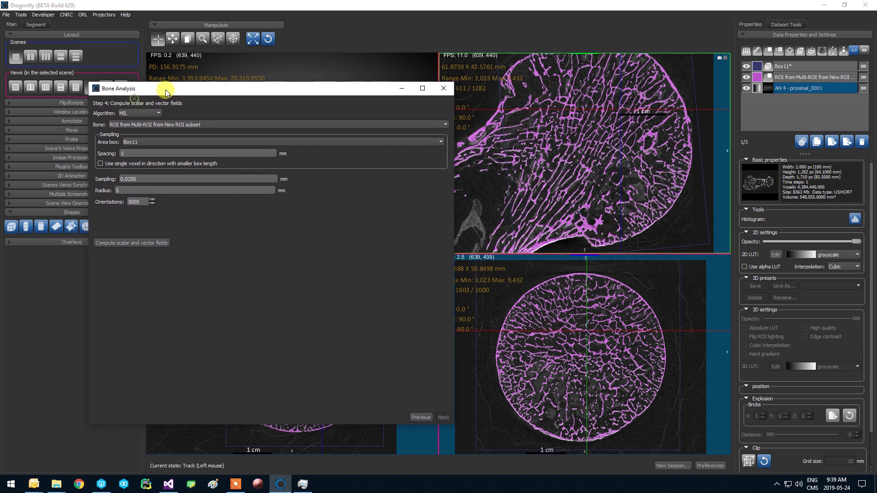
click(128, 151)
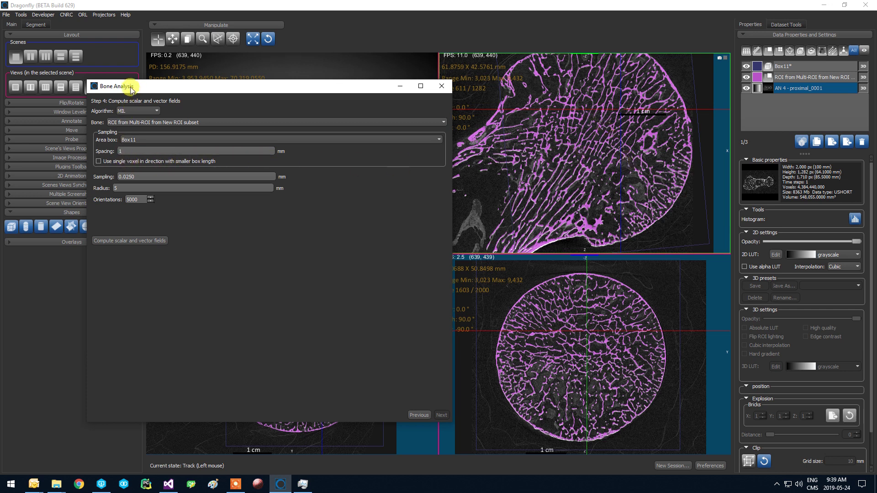
drag(129, 85, 55, 72)
click(795, 67)
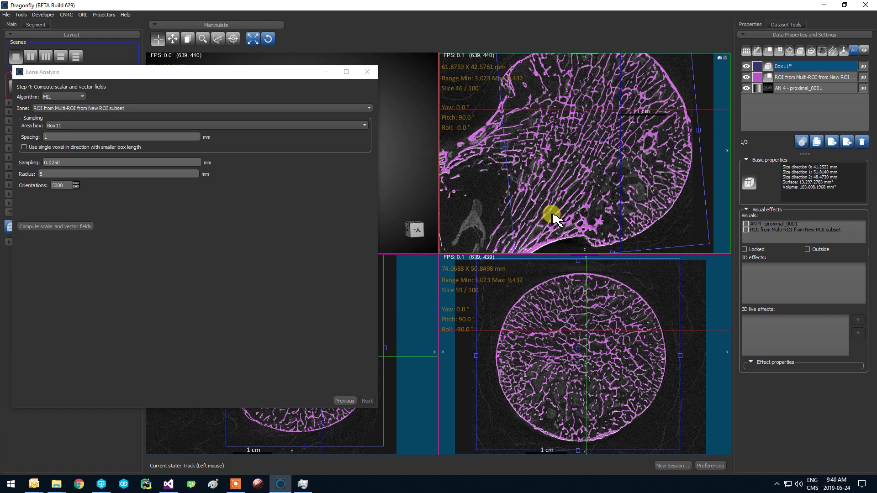
scroll(554, 201, down, 1)
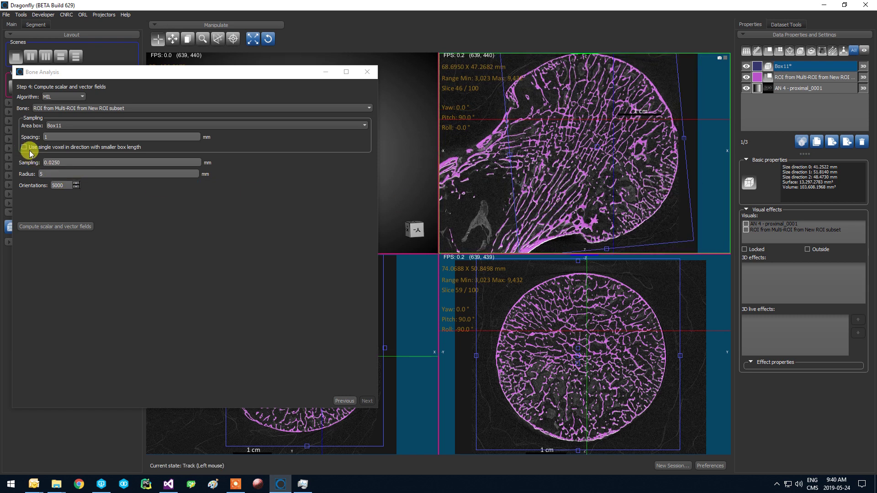
drag(100, 76, 121, 74)
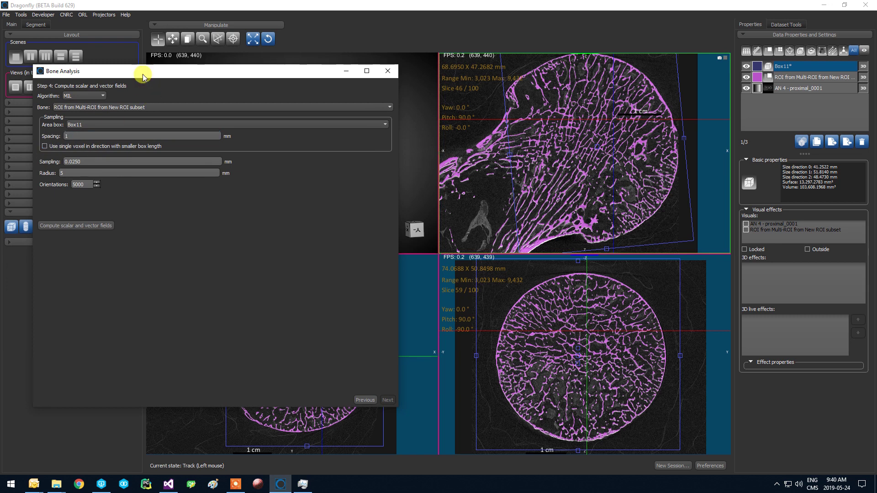
drag(143, 70, 156, 76)
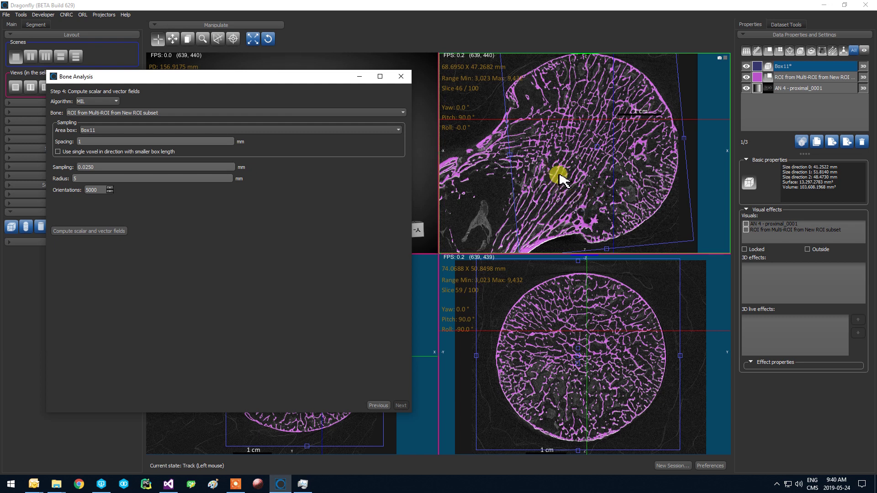
Step: Thin Box11 in the 3D view to a slab about 5.6 mm thick through the femoral head
drag(201, 85, 876, 64)
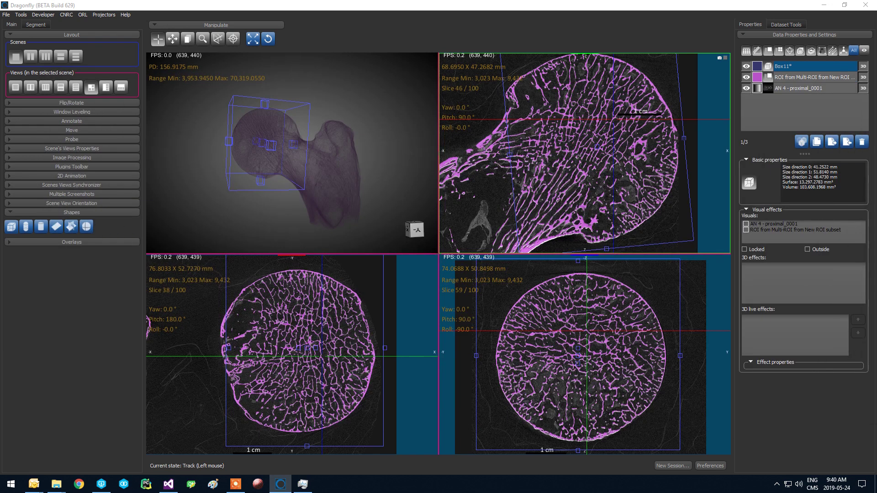
drag(316, 145, 281, 140)
drag(317, 92, 276, 162)
right_drag(268, 155, 281, 194)
right_drag(277, 183, 279, 190)
middle_drag(299, 180, 310, 179)
drag(297, 174, 329, 141)
Step: Enable the use of a single voxel in the direction with smaller box length and turn the slab to face the 3D view
drag(876, 82, 457, 81)
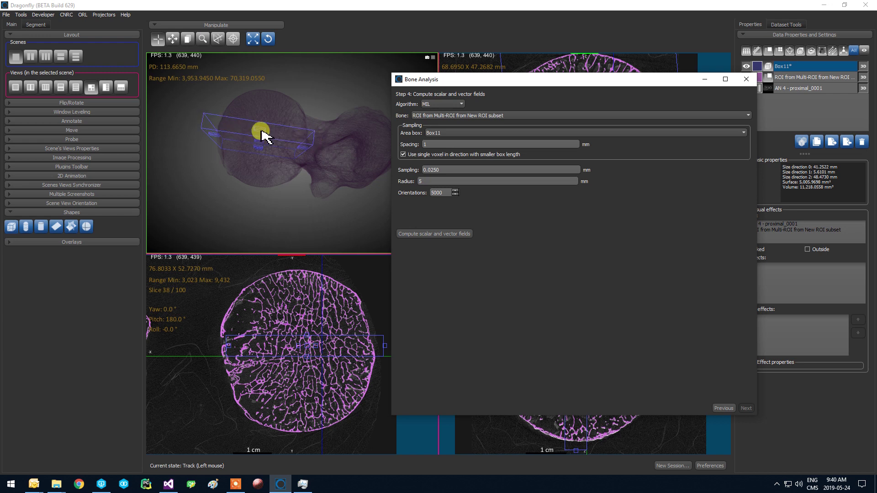
drag(320, 144, 324, 101)
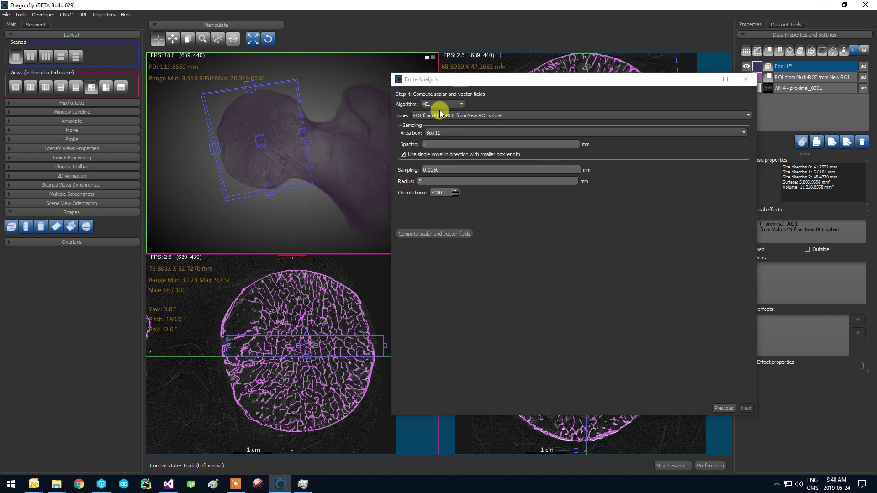
drag(432, 80, 390, 88)
Step: Review the spacing, sampling, radius and orientations settings of the MIL computation
double_click(405, 199)
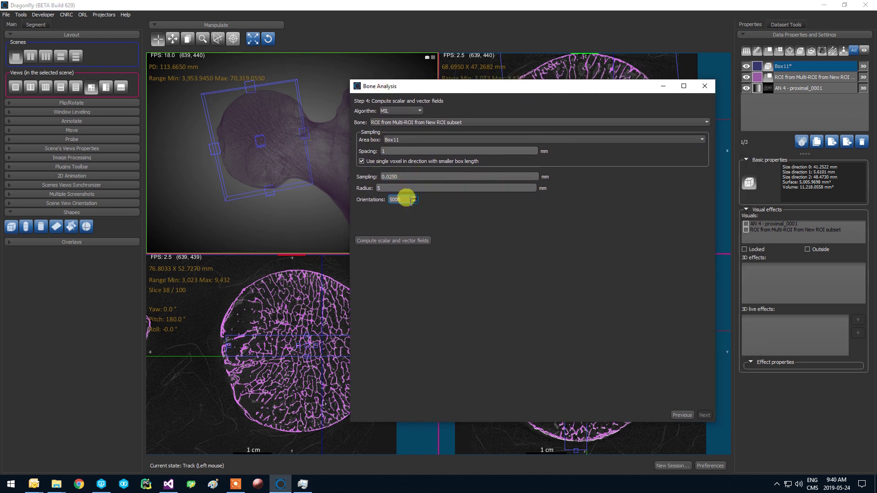
drag(418, 90, 401, 111)
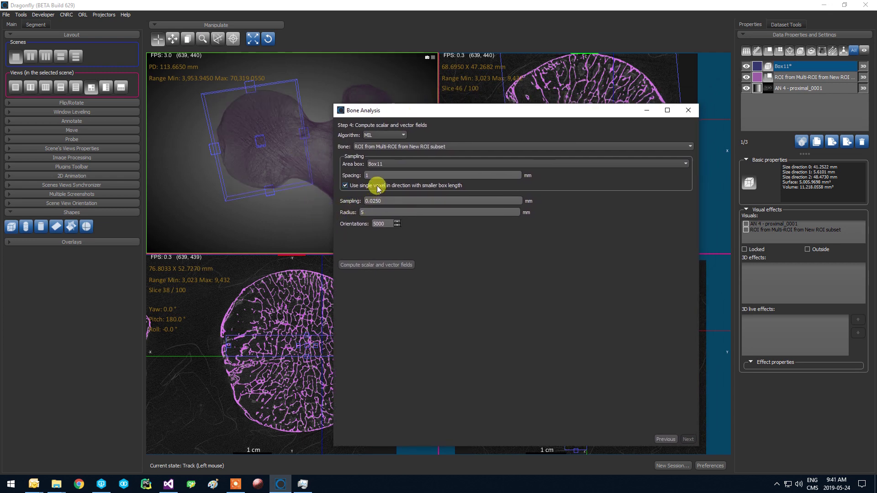
drag(410, 116, 410, 97)
click(378, 161)
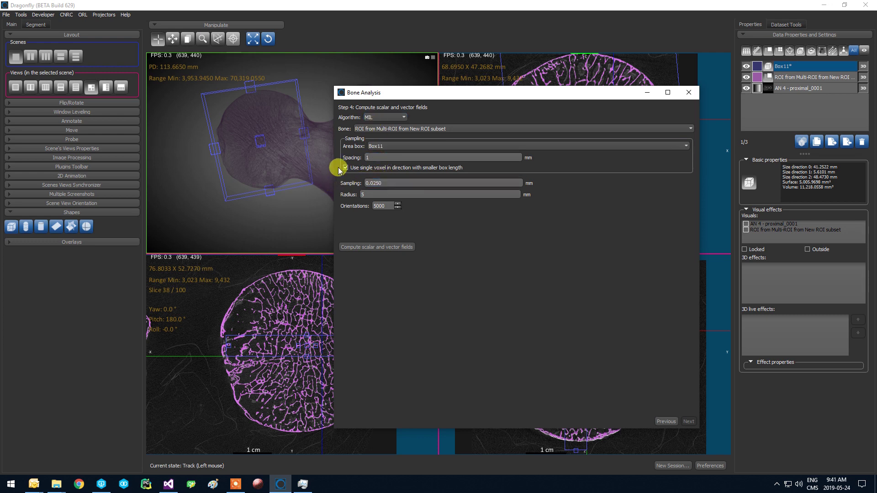
click(362, 194)
click(381, 207)
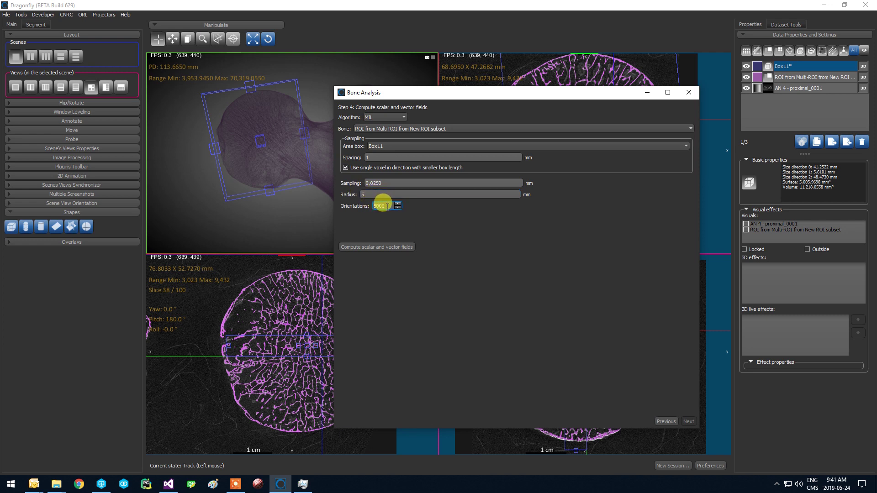
click(388, 183)
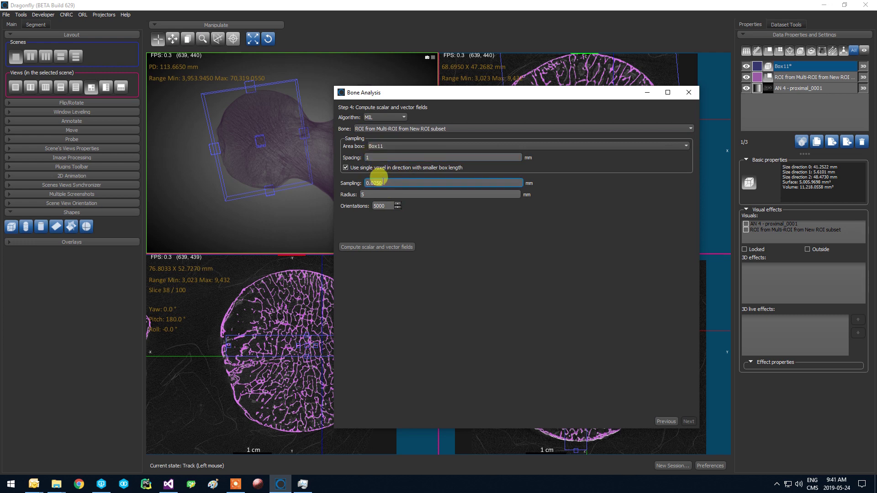
click(385, 192)
click(379, 205)
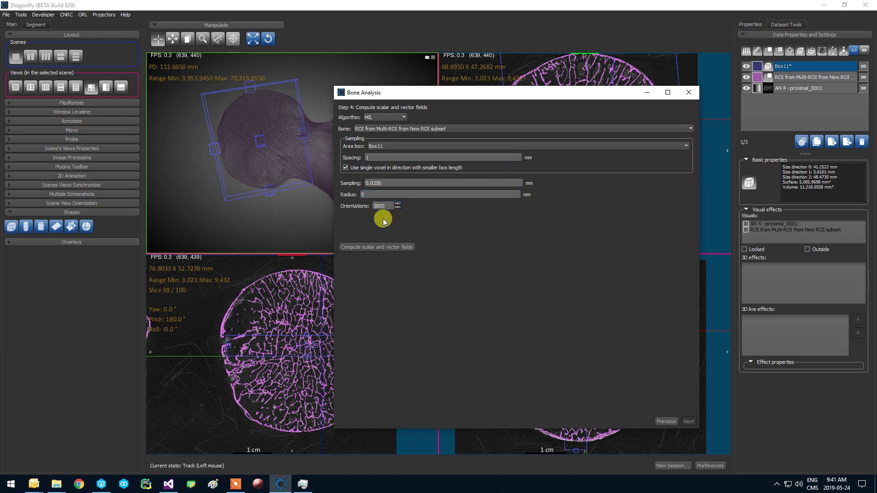
click(387, 183)
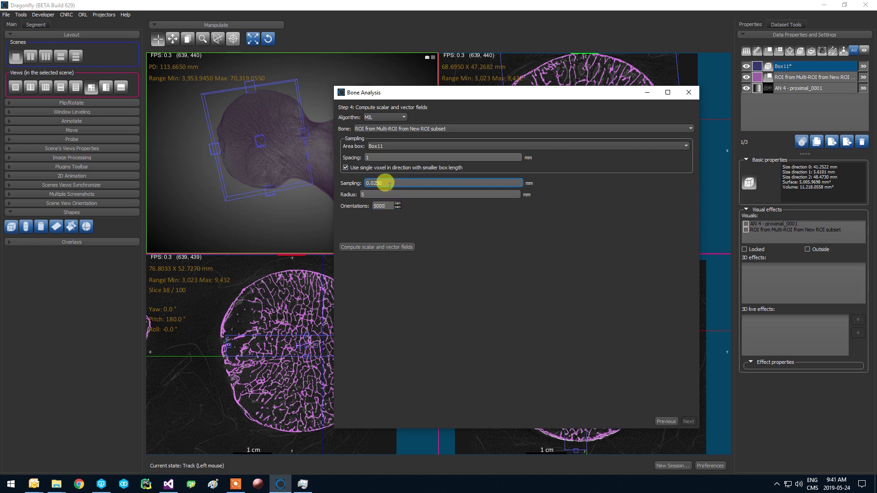
click(376, 194)
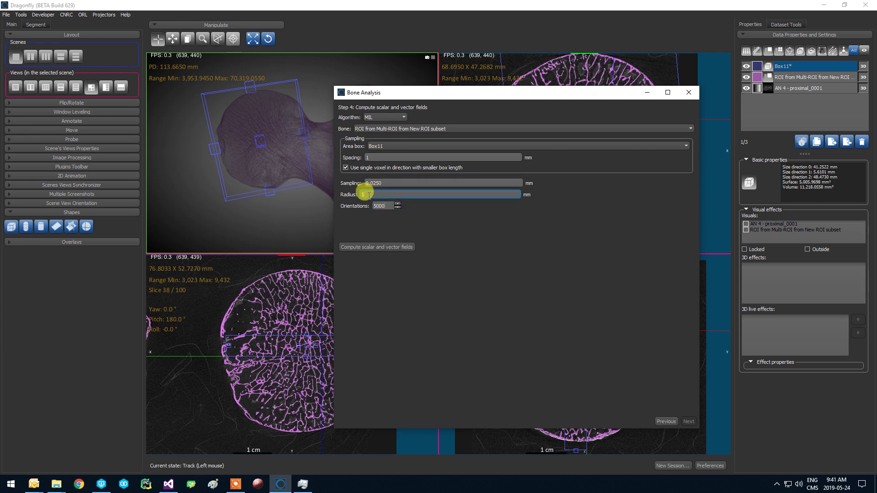
Step: Enlarge the trabeculae, place the 1 mm scale bar among them and compare their size with the MIL sampling settings
drag(454, 91, 308, 115)
right_drag(618, 124, 652, 178)
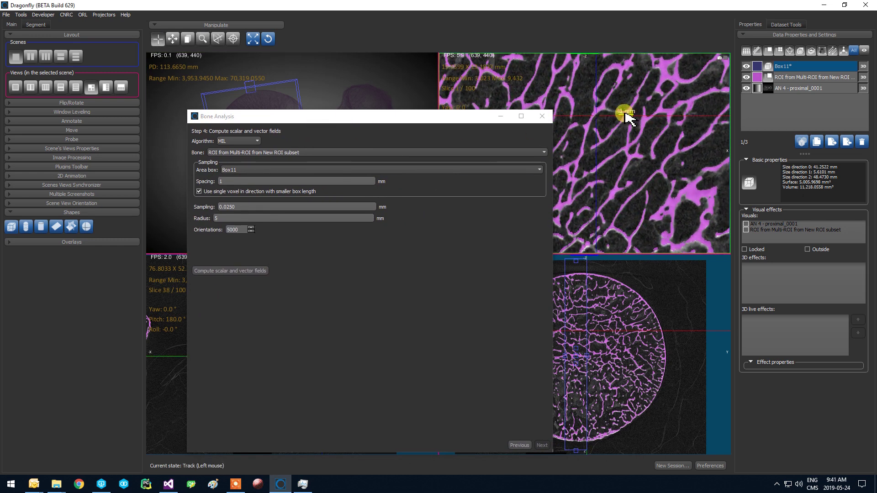
drag(629, 117, 656, 145)
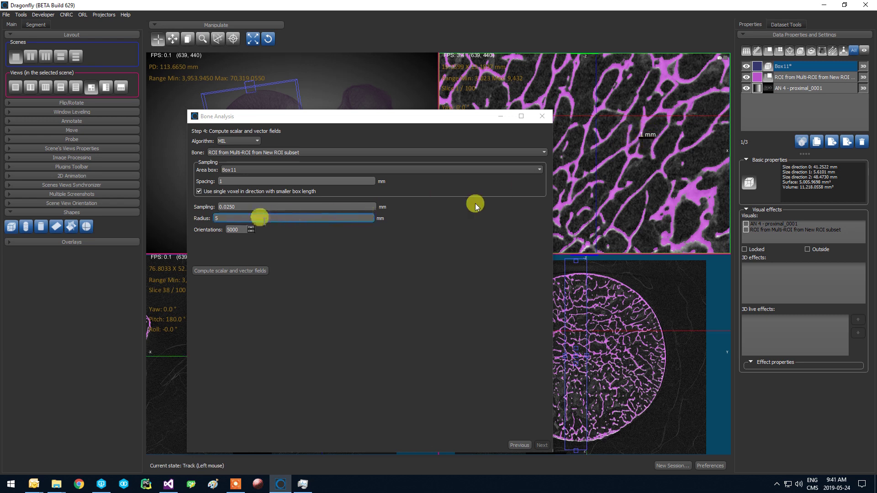
click(240, 206)
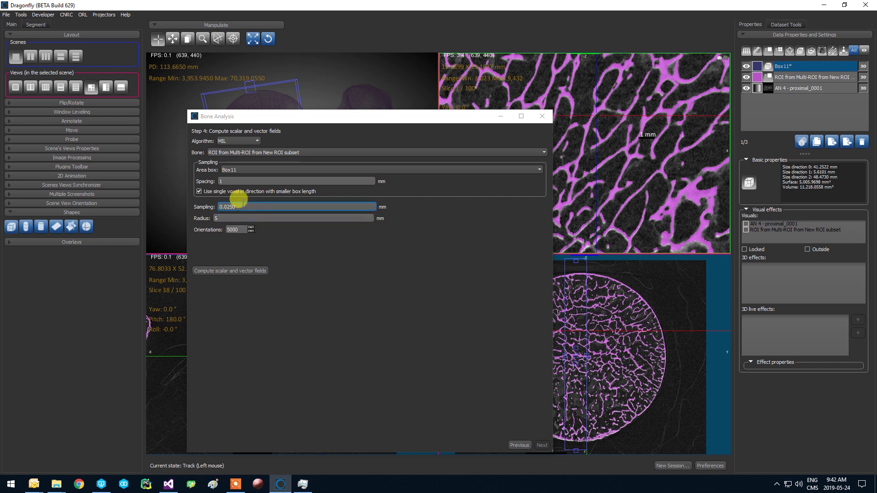
click(232, 229)
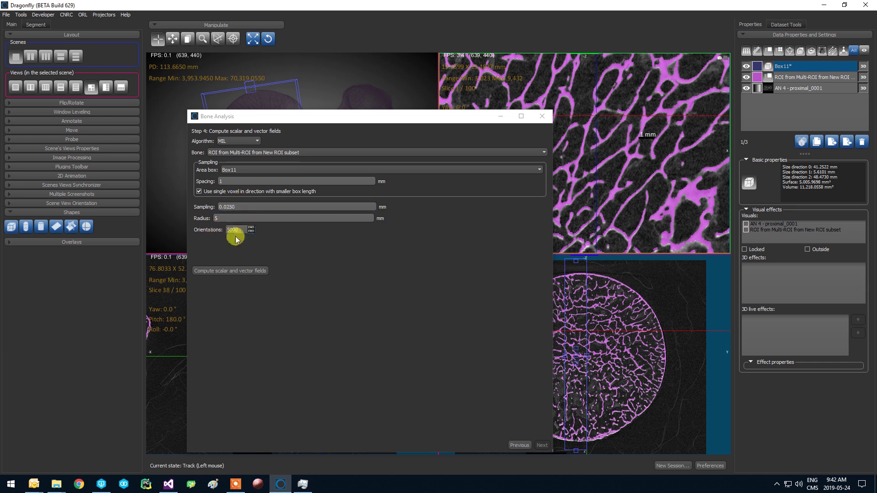
Step: Compare the MIL sampling value with the voxel spacing in the dataset properties of AN 4 - proximal_0001
click(237, 207)
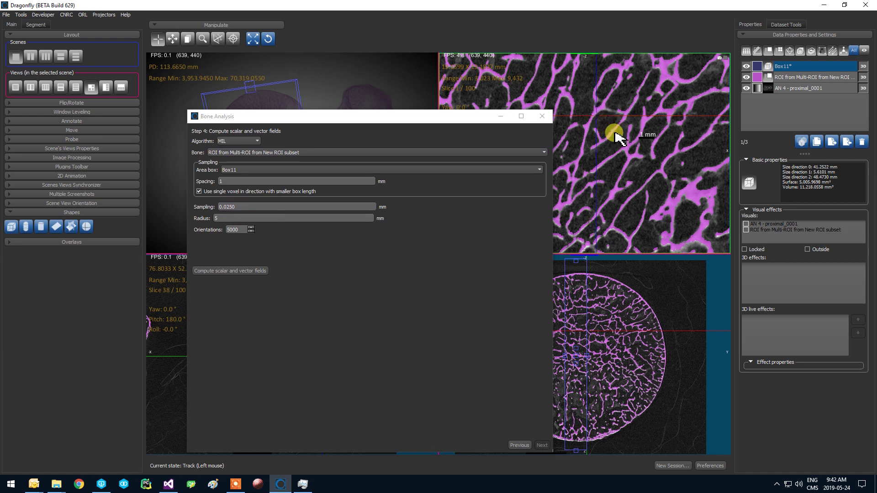
click(240, 208)
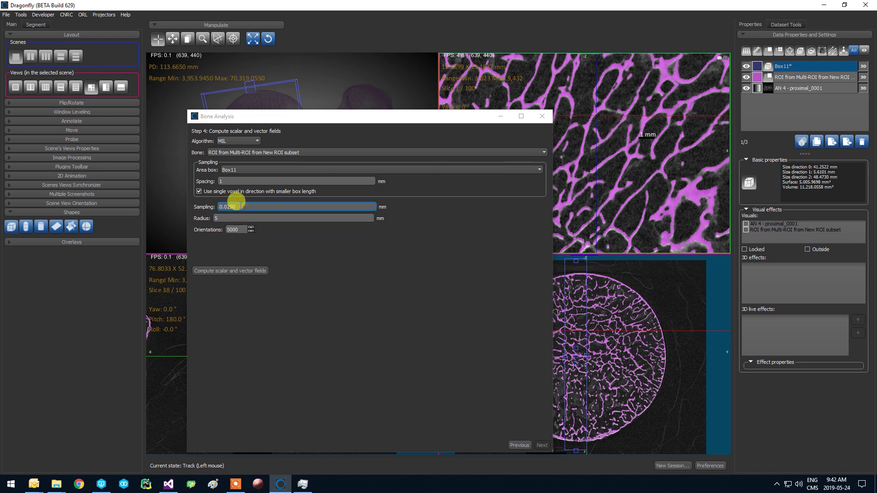
click(258, 205)
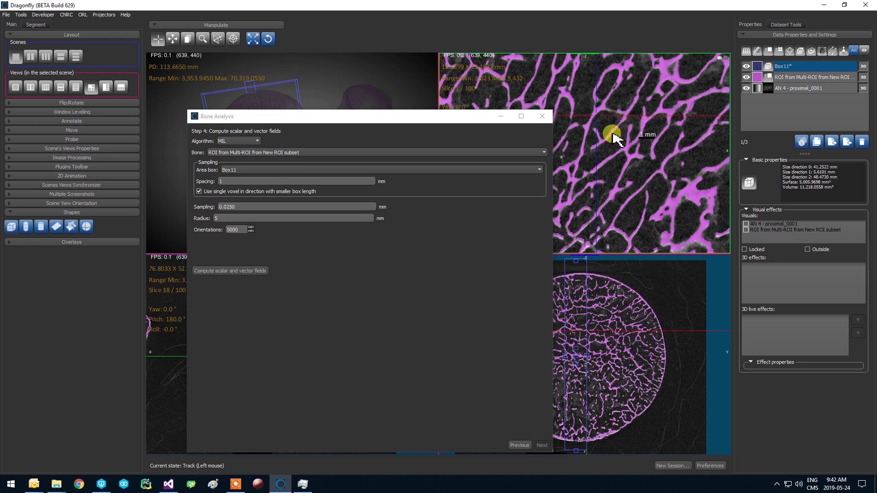
ctrl+click(812, 87)
click(785, 24)
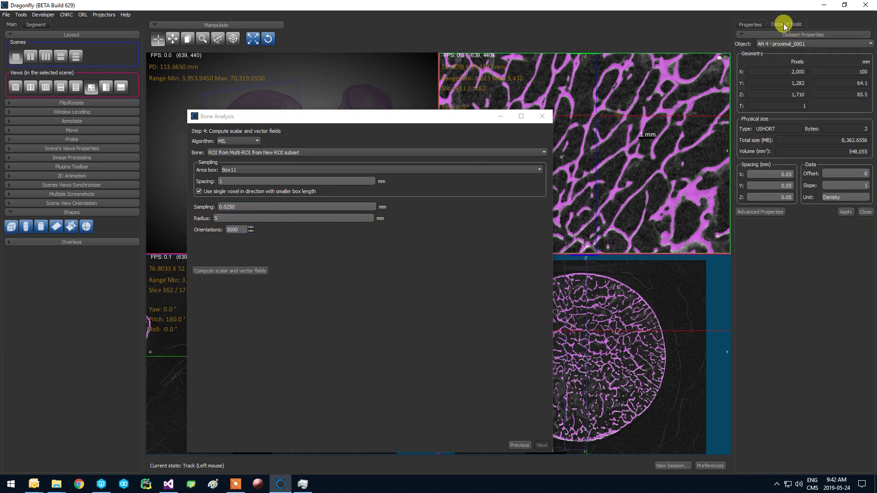
click(750, 25)
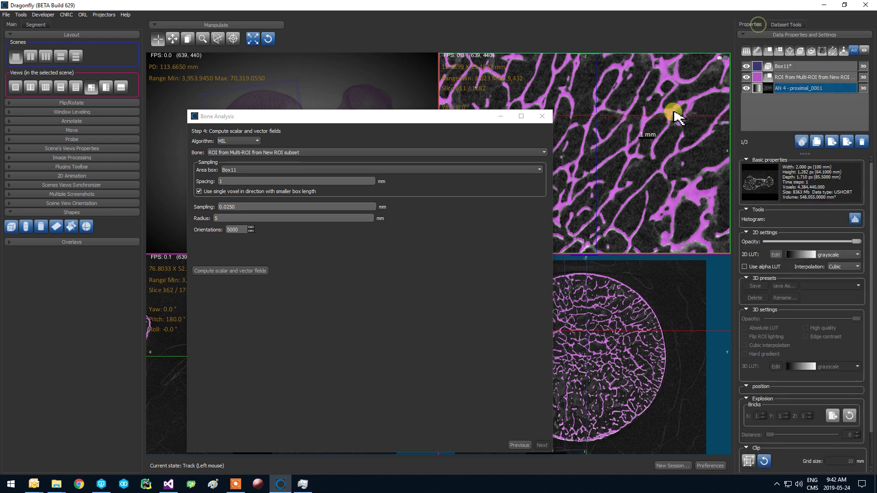
click(240, 208)
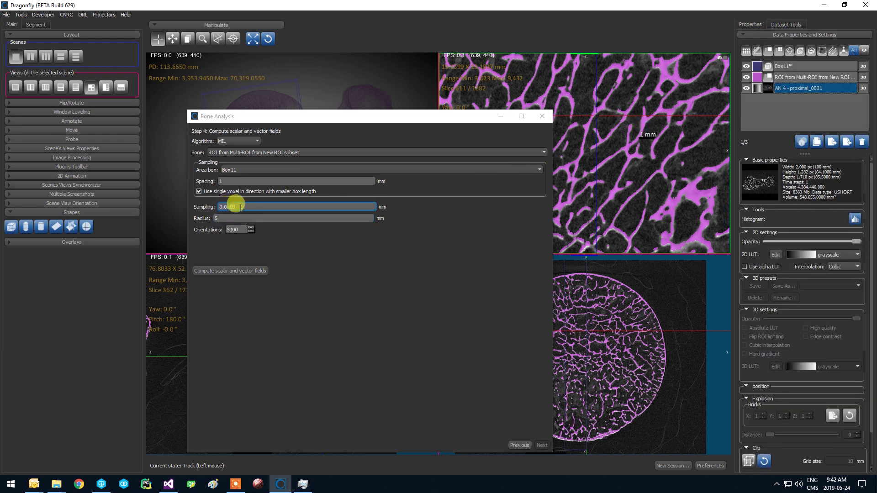
Step: Compute the MIL scalar and vector fields for Box11 while monitoring the processor load in Task Manager
drag(305, 117, 522, 120)
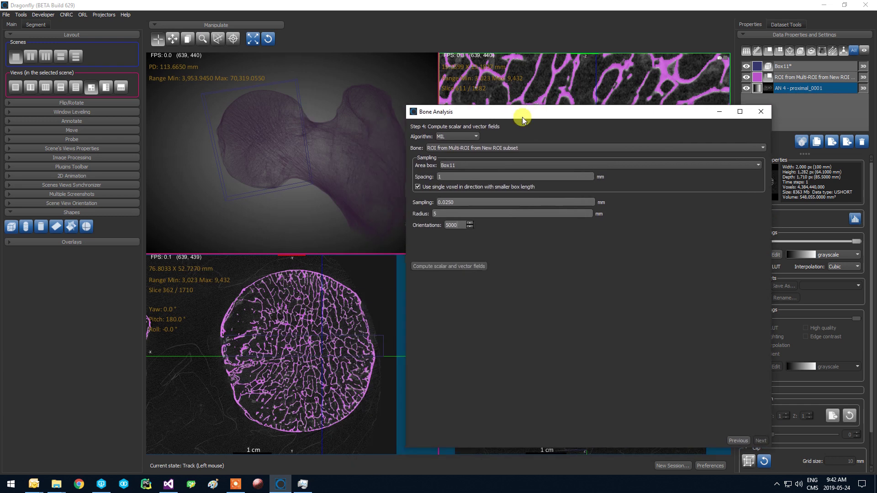
click(420, 269)
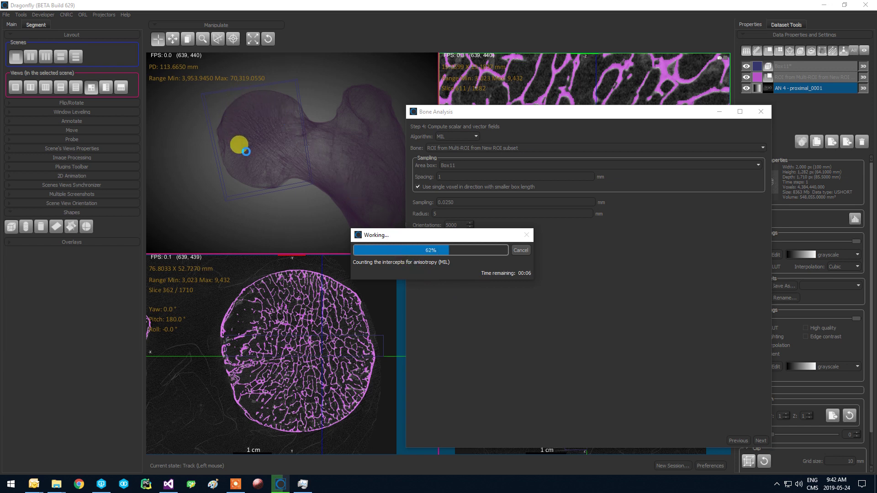
drag(876, 44, 601, 72)
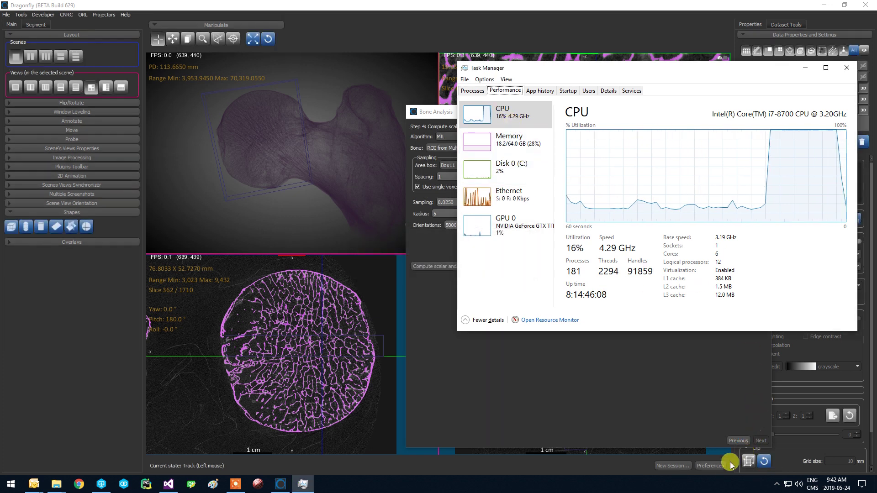
Step: Review the CPU usage limit in the miscellaneous preferences without saving, and check the processor and memory load in Task Manager
click(709, 465)
click(250, 120)
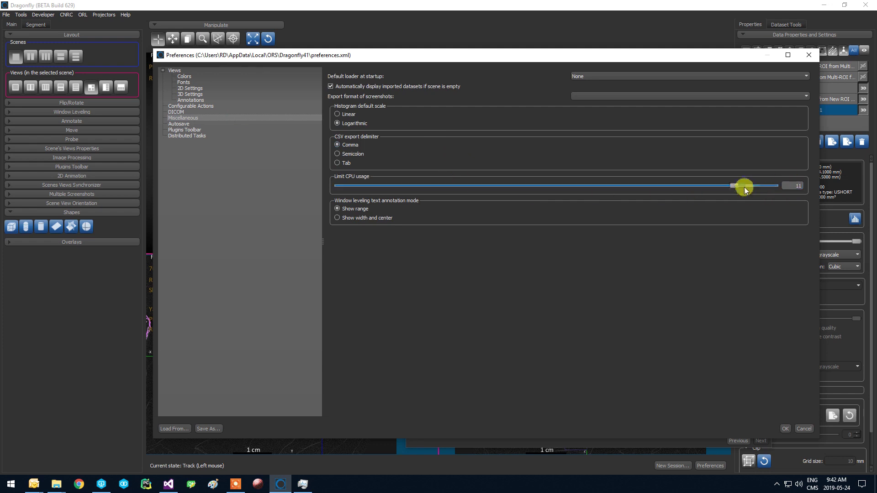
click(803, 429)
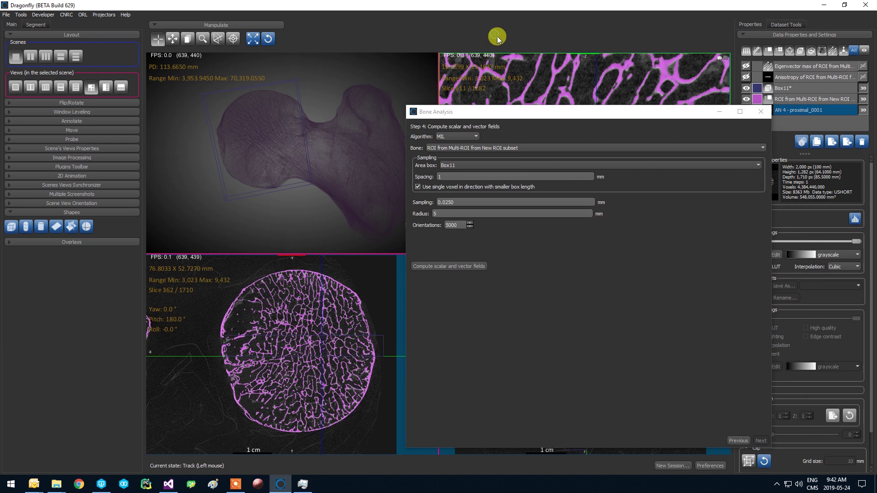
click(303, 485)
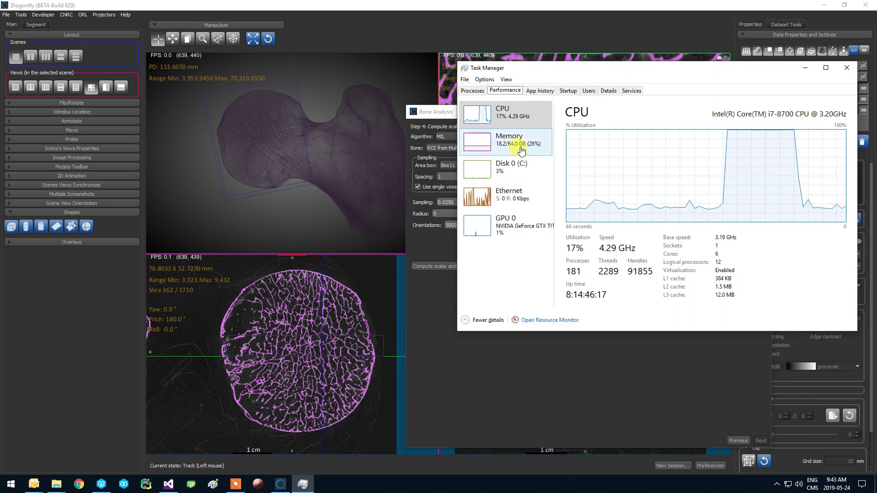
click(804, 70)
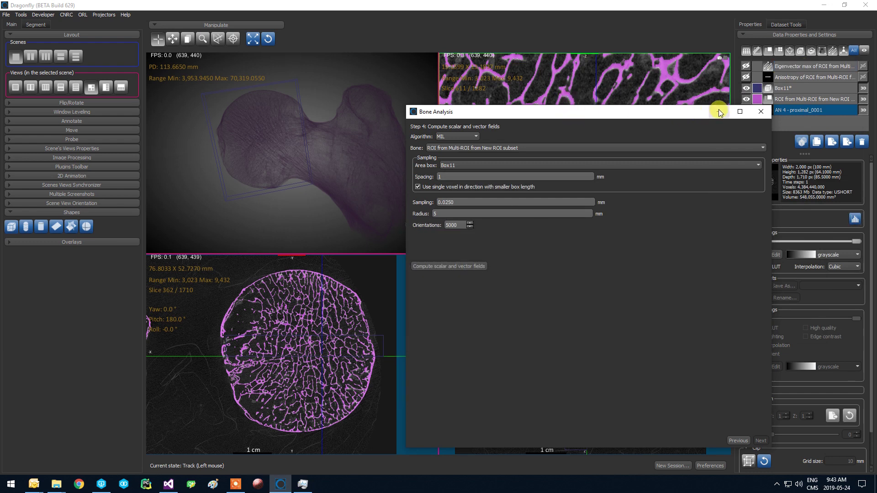
Step: Show the computed anisotropy map over the femoral head slices and set its 2D LUT to Jet
click(718, 111)
click(801, 74)
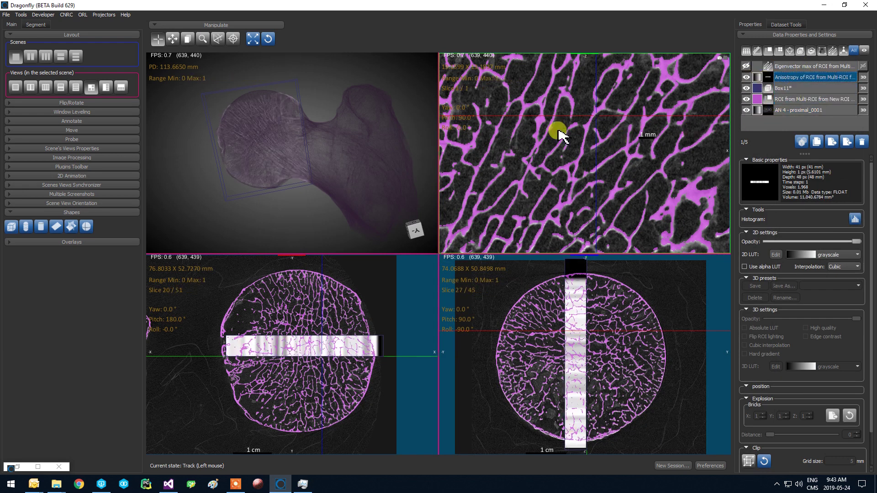
right_drag(632, 176, 630, 73)
click(269, 38)
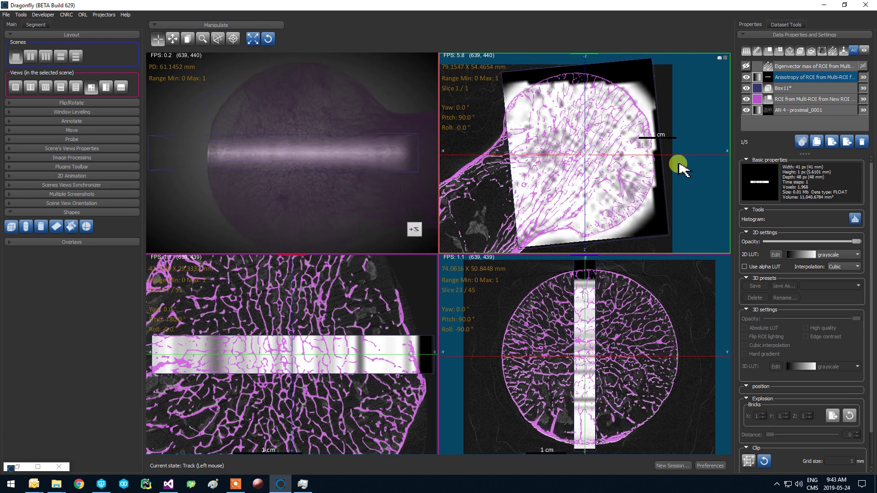
click(810, 254)
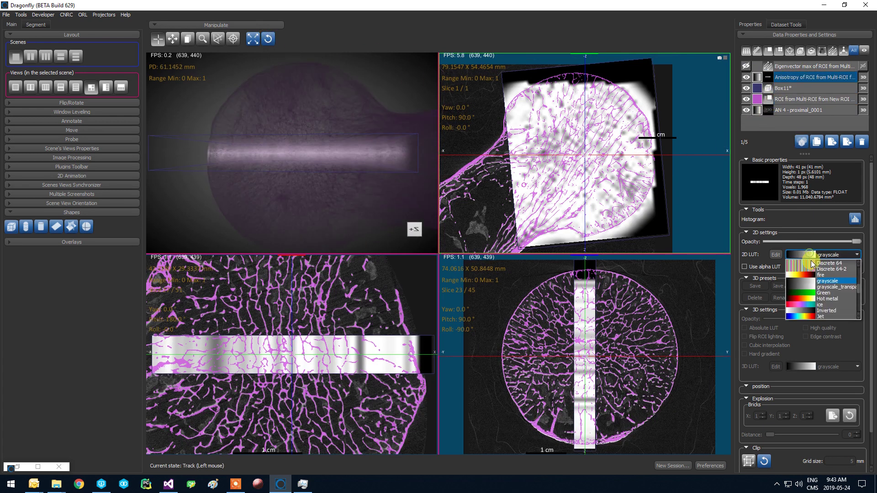
click(814, 317)
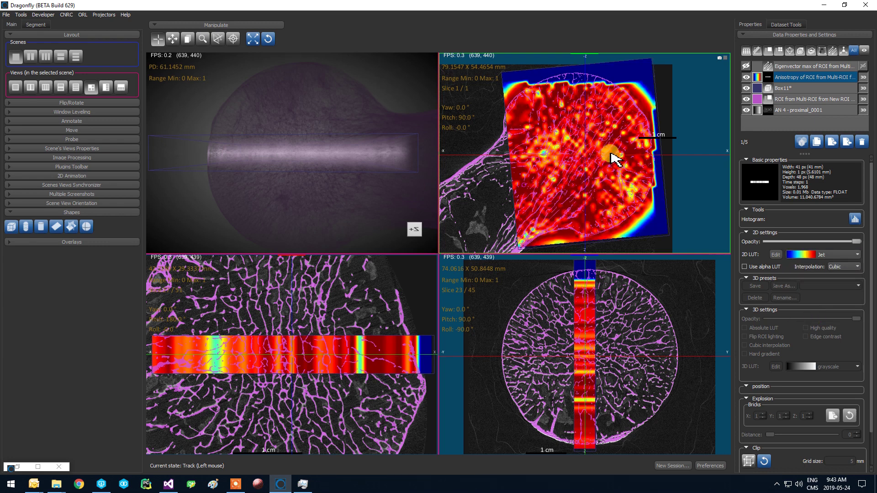
Step: Try Nearest interpolation on the anisotropy map in the 2D views and return it to Cubic
click(840, 266)
click(837, 277)
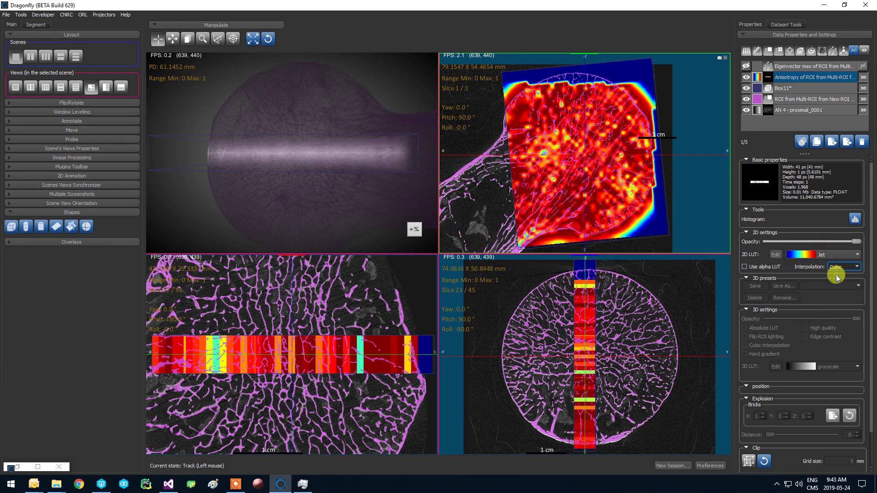
click(634, 128)
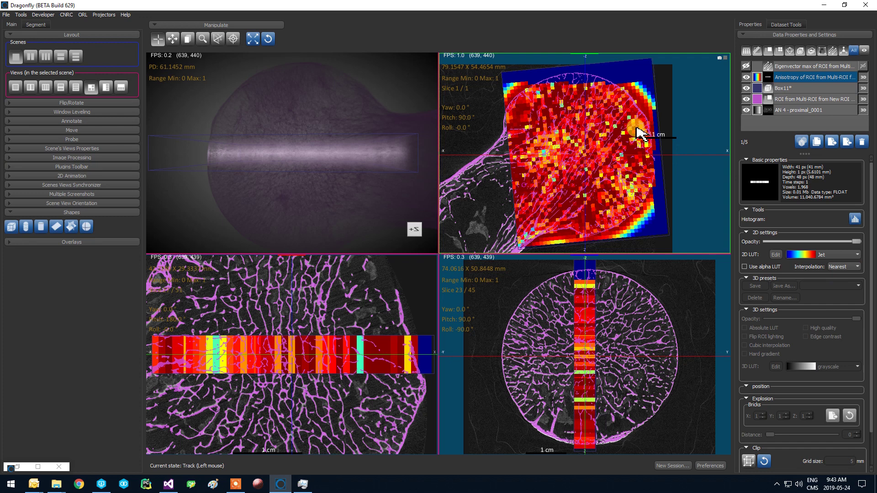
click(837, 268)
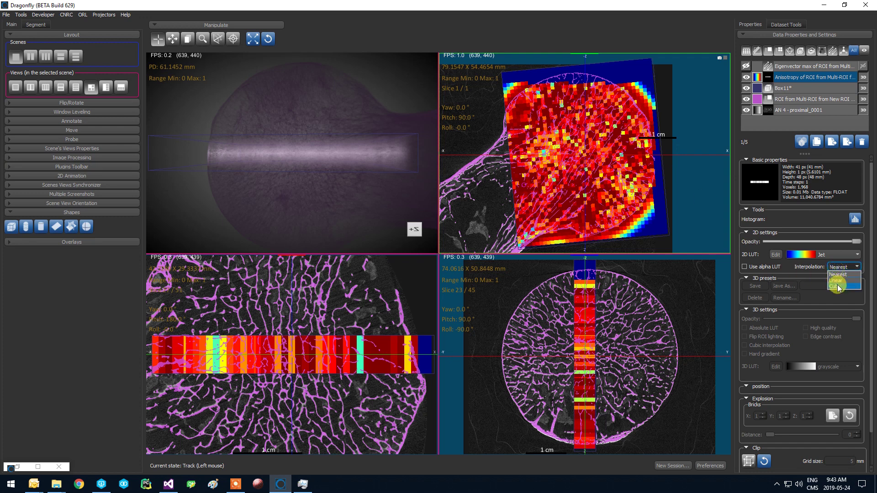
click(837, 284)
right_drag(608, 129, 623, 186)
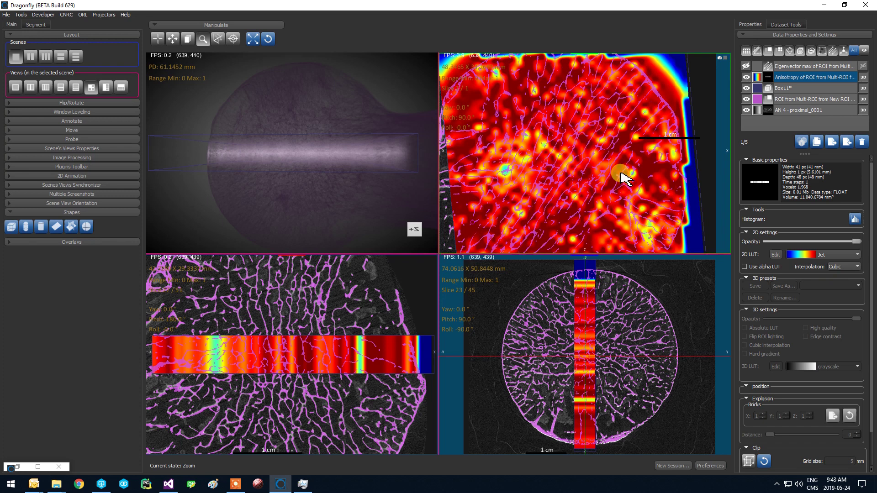
Step: Turn the slab to face the 3D view and set the anisotropy map's 3D LUT to Jet
drag(319, 172, 300, 102)
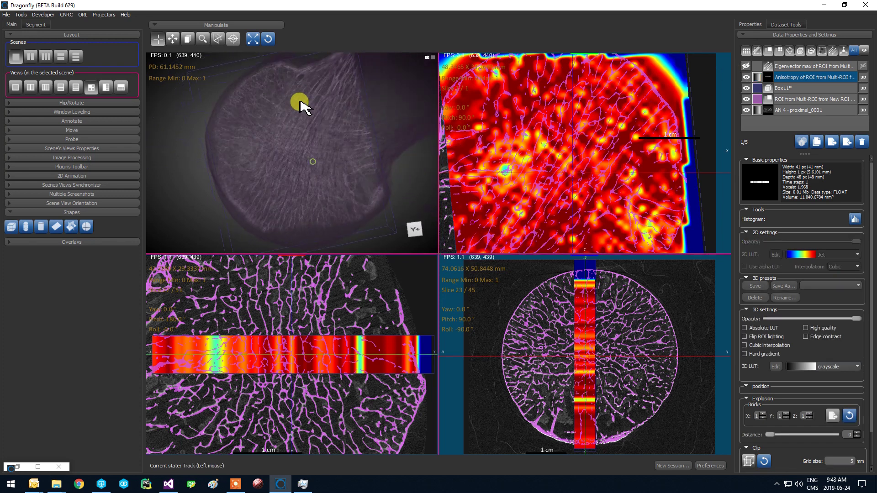
drag(312, 131, 371, 130)
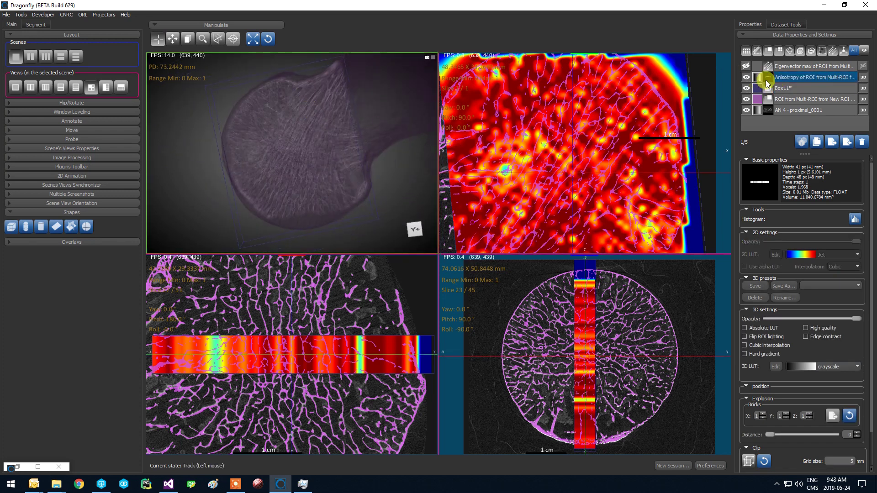
click(839, 368)
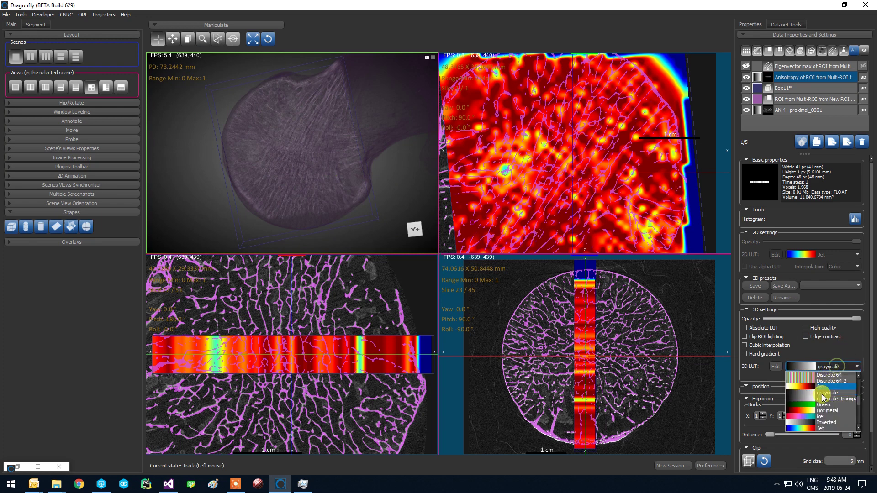
click(821, 428)
Step: Hide Box11 and the bone ROI so the anisotropy map can be viewed face-on in 3D
drag(368, 185, 248, 153)
click(746, 88)
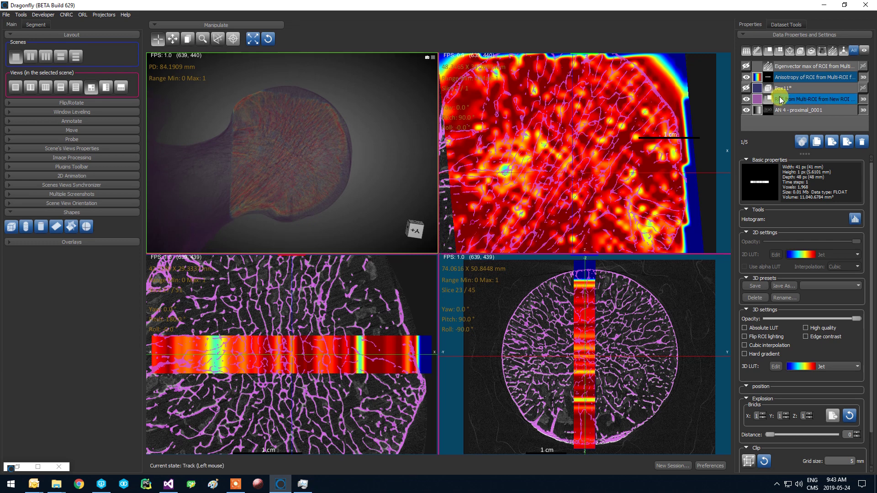
click(745, 99)
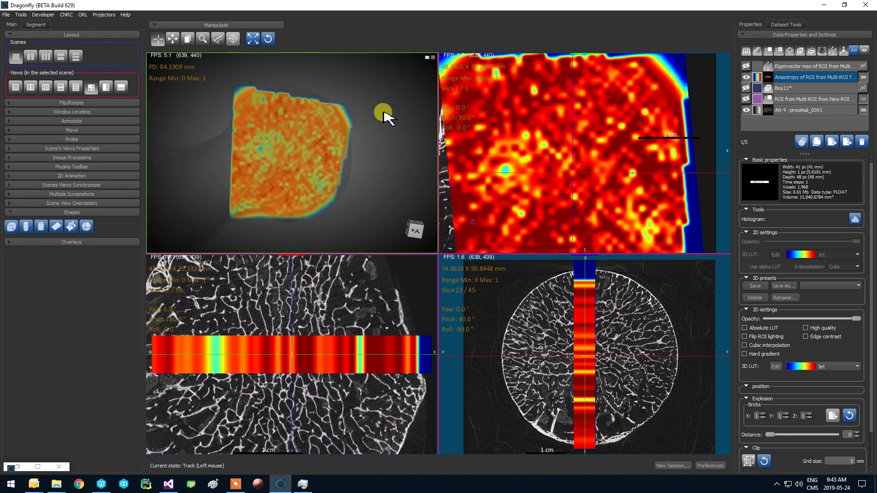
drag(383, 116, 342, 102)
Step: Show the Eigenvector max vector field and hide the anisotropy map
click(783, 69)
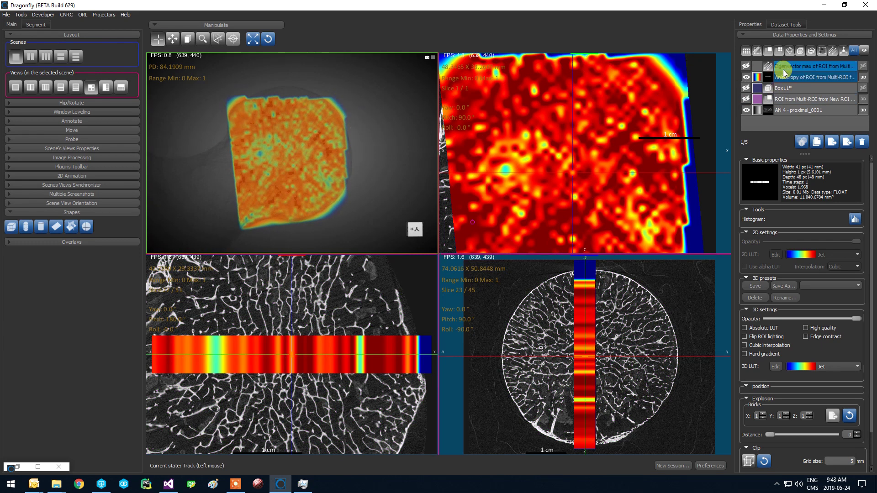
click(745, 66)
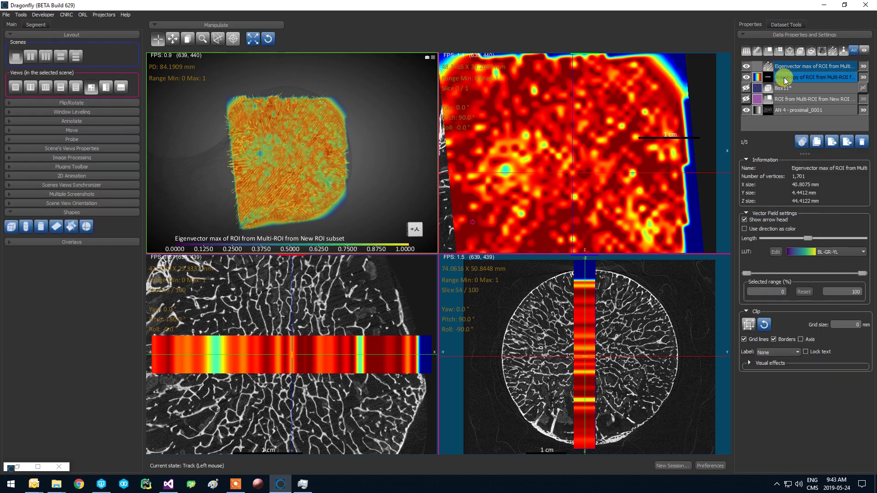
click(784, 70)
click(745, 77)
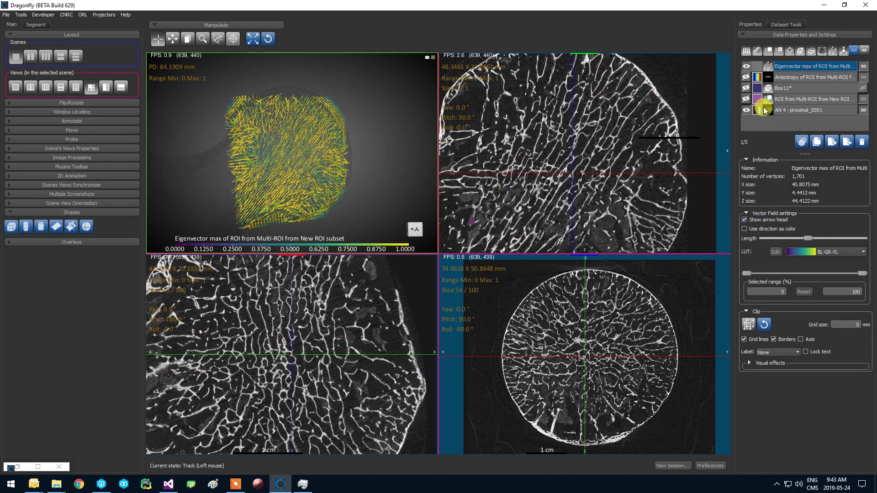
Step: Turn off the arrow heads of the Eigenvector max field and colour its vectors by direction
click(747, 222)
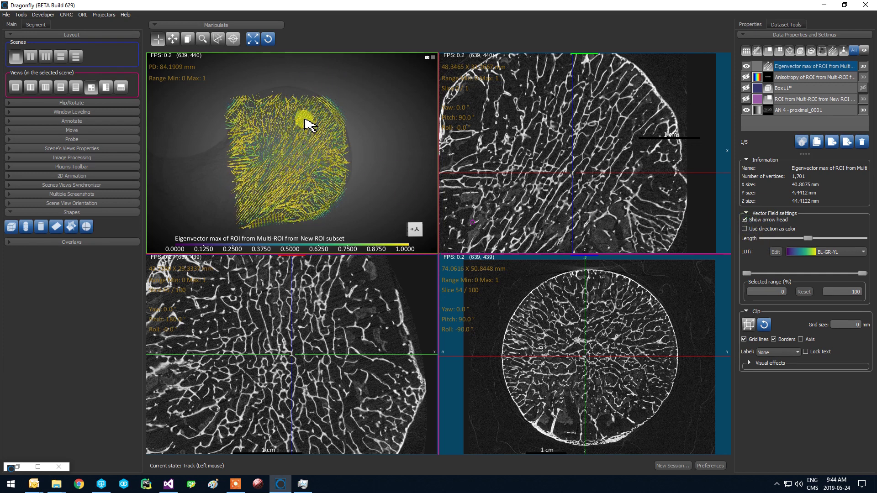
click(748, 222)
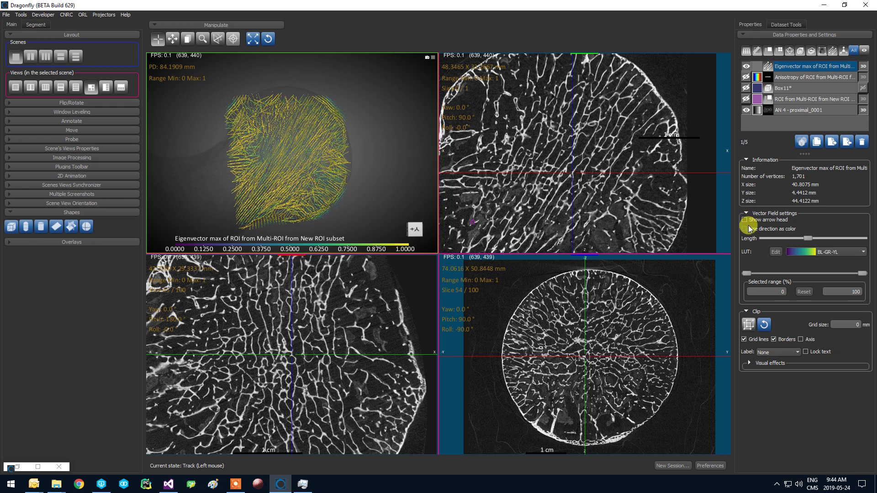
click(745, 229)
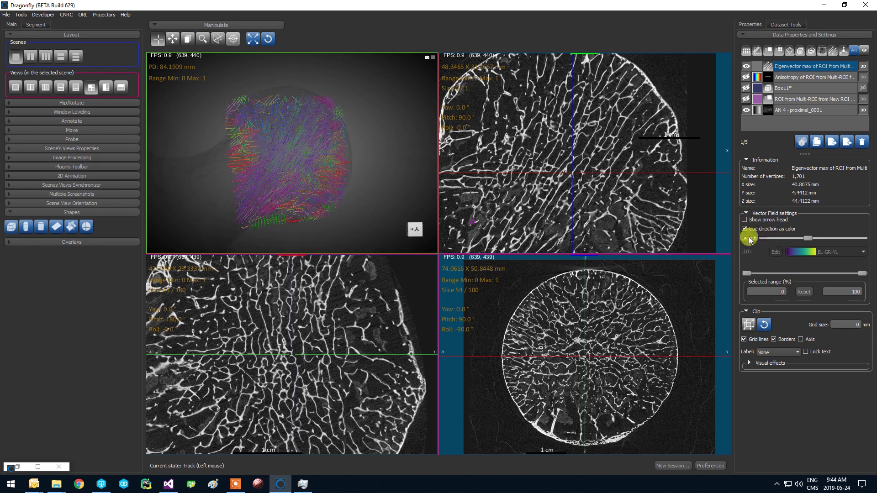
Step: Maximize the 3D view of the vector field, adjust the vector length and inspect the trabecular directions
mouse_move(337, 182)
mouse_down()
mouse_move(297, 167)
mouse_move(338, 176)
mouse_move(289, 194)
mouse_move(292, 140)
mouse_up()
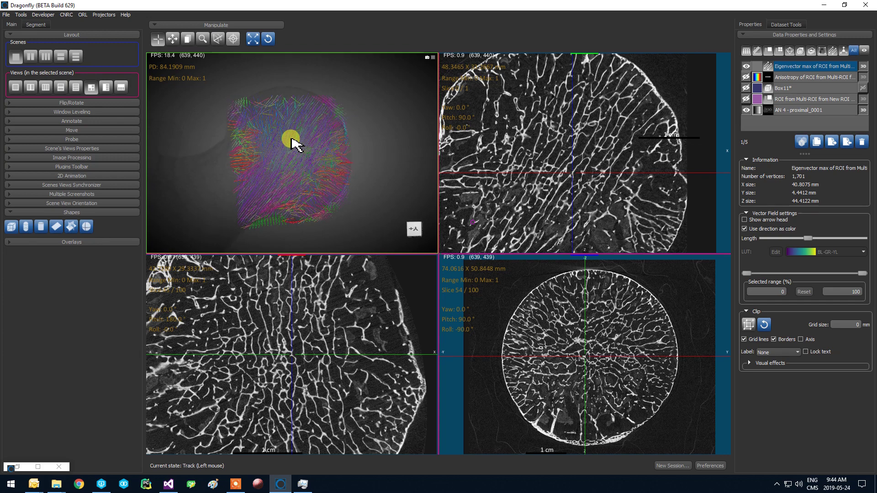
right_drag(296, 161, 327, 182)
double_click(332, 185)
drag(475, 251, 450, 221)
mouse_move(792, 241)
mouse_down()
mouse_move(758, 236)
mouse_move(870, 238)
mouse_move(807, 237)
mouse_up()
right_drag(394, 266, 392, 160)
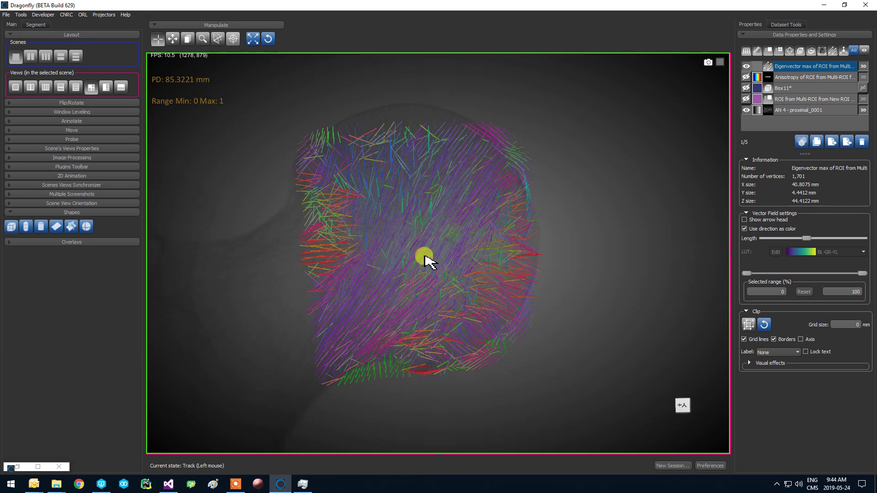
drag(433, 248, 475, 232)
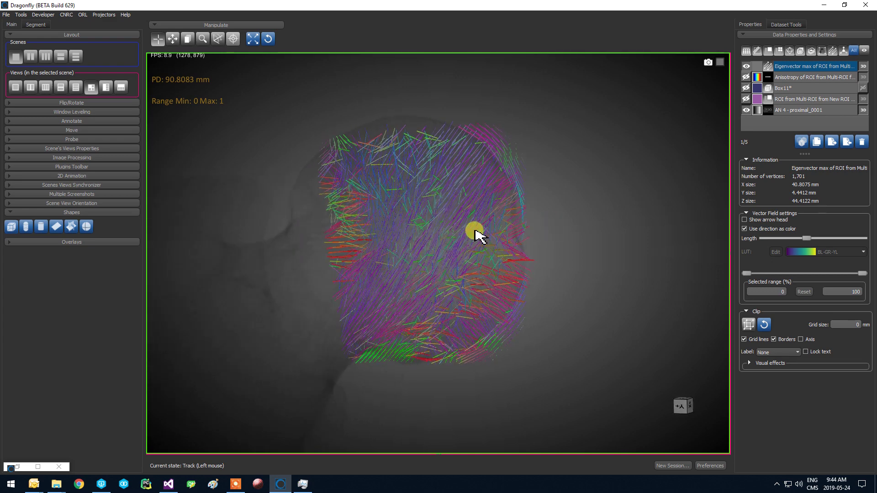
Step: Return to the four-view layout and hide the Eigenvector max vector field
double_click(475, 232)
ctrl+click(784, 76)
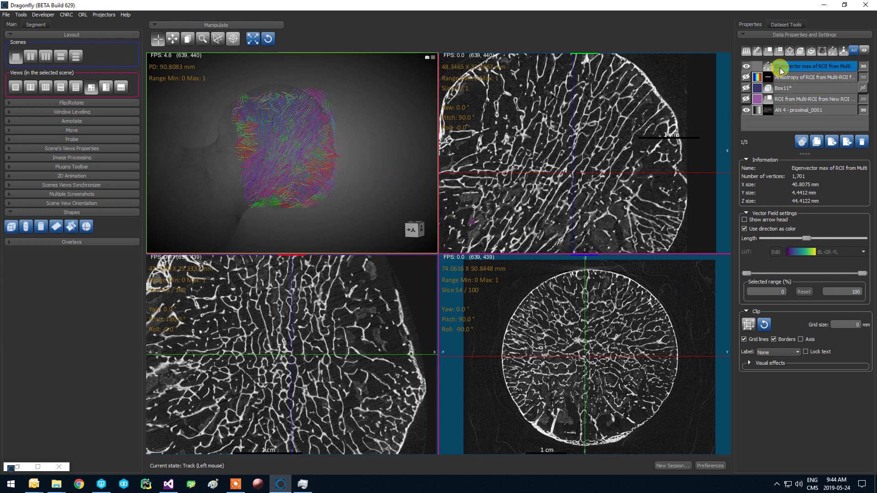
click(745, 66)
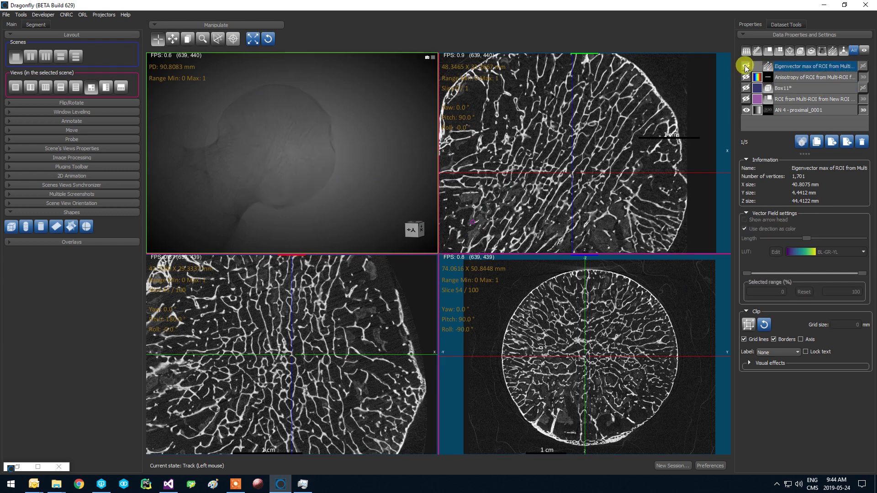
Step: Bring back the Bone Analysis window, show Box11 and thicken it to about 42 mm to enclose the whole femoral head
click(790, 88)
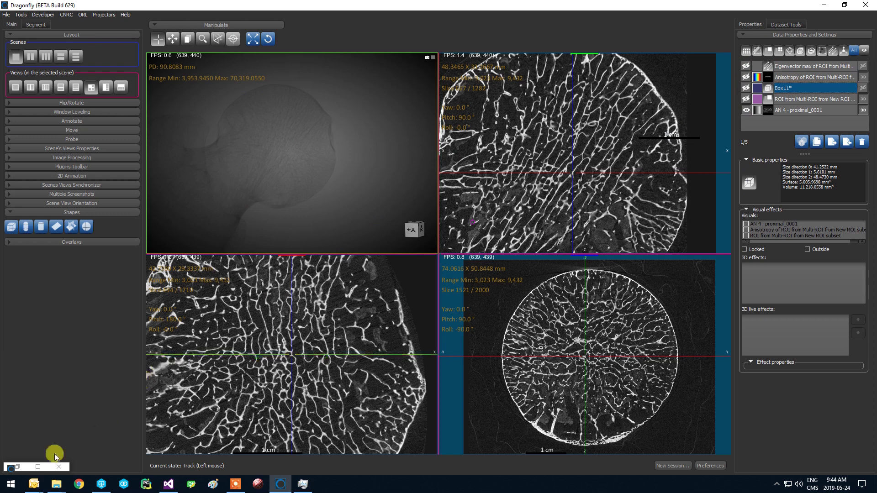
click(15, 467)
click(745, 88)
mouse_move(334, 122)
mouse_down()
mouse_move(304, 127)
mouse_move(339, 126)
mouse_move(319, 137)
mouse_move(333, 120)
mouse_move(296, 140)
mouse_move(276, 130)
mouse_move(328, 105)
mouse_move(328, 96)
mouse_up()
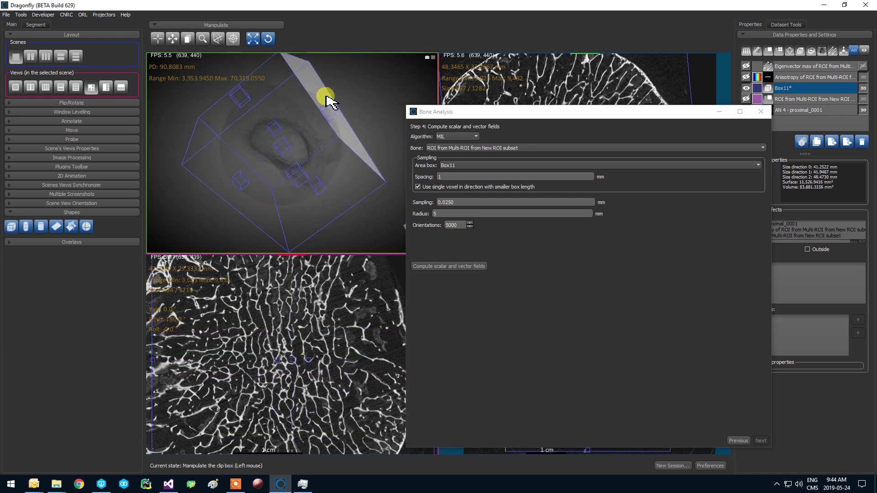
Step: Disable the single-voxel option for the smaller box direction and compute the MIL scalar and vector fields within Box11
click(418, 187)
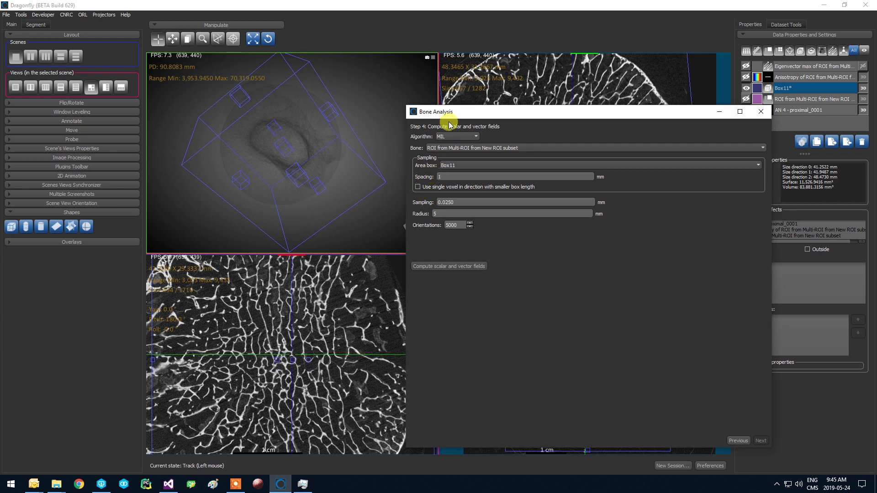
drag(453, 118, 472, 111)
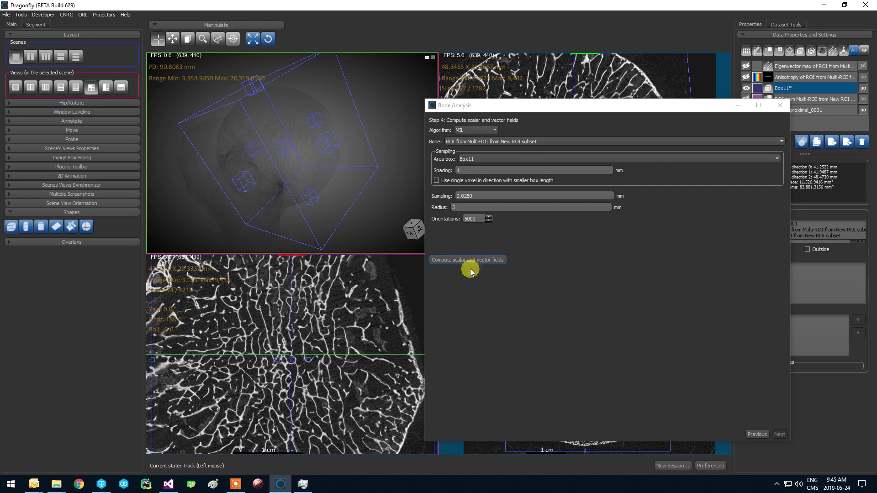
click(303, 484)
drag(605, 69, 185, 163)
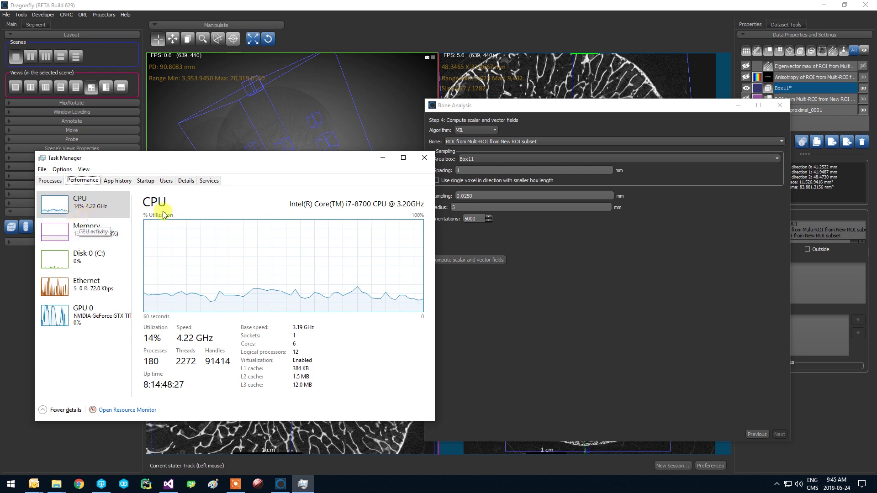
click(478, 260)
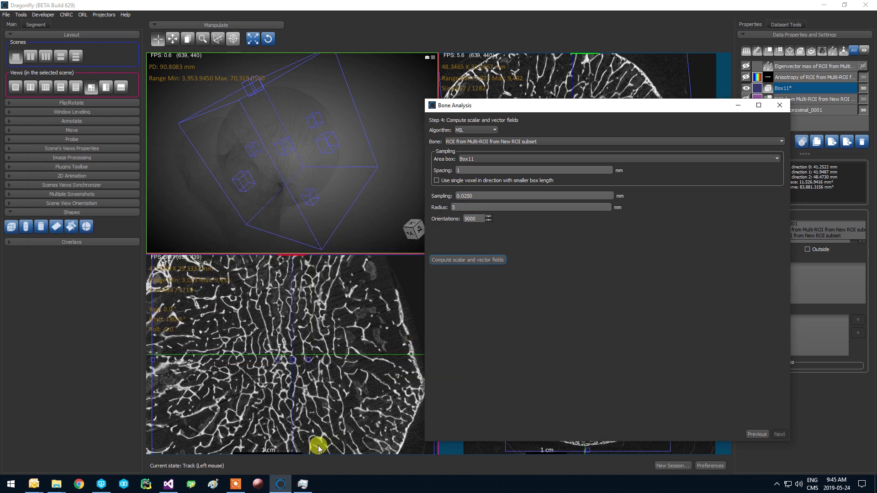
Step: Monitor the CPU utilization in Task Manager while the fields are being computed
click(301, 486)
drag(269, 158, 696, 188)
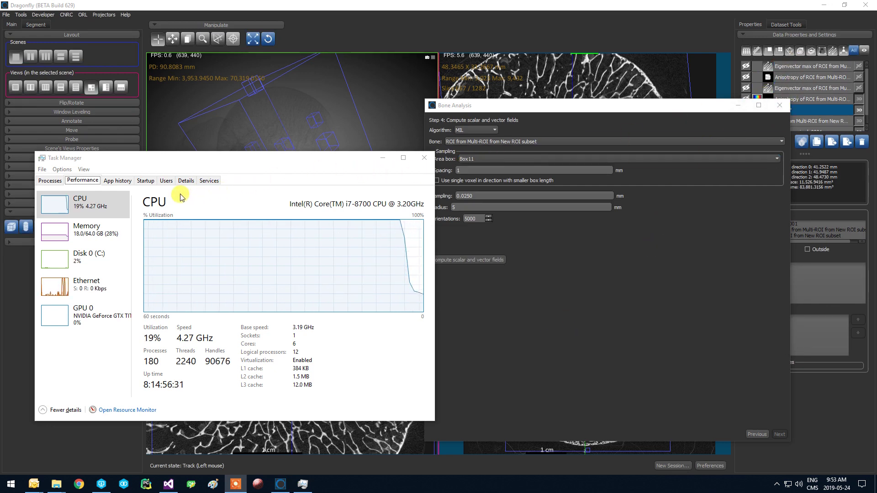
click(379, 161)
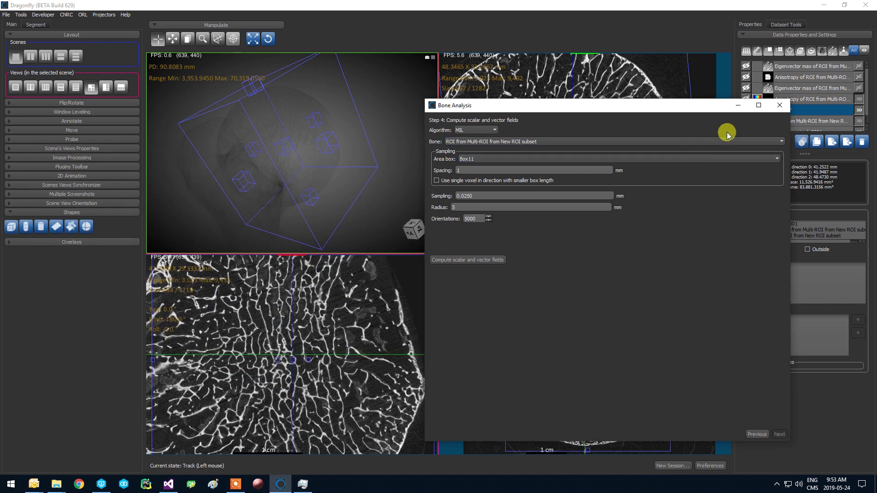
Step: Minimize Bone Analysis, hide Box11 and show the newly computed full-volume anisotropy map
click(737, 106)
click(758, 78)
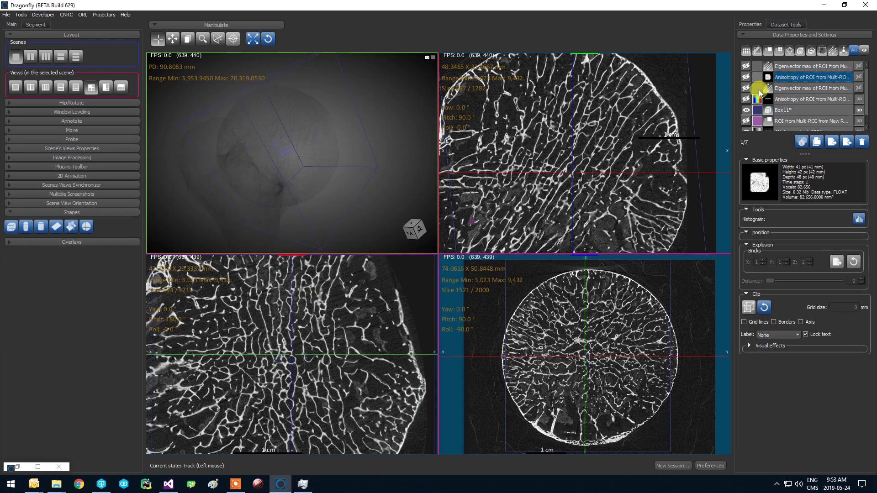
click(746, 111)
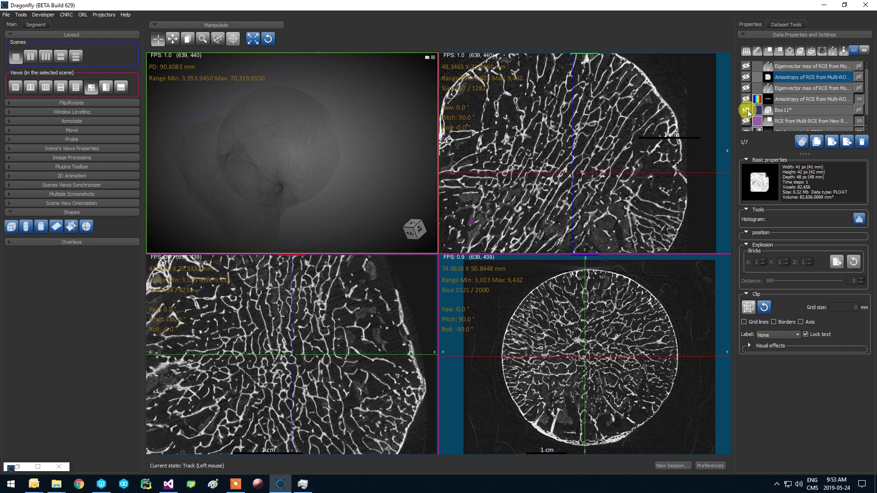
click(746, 78)
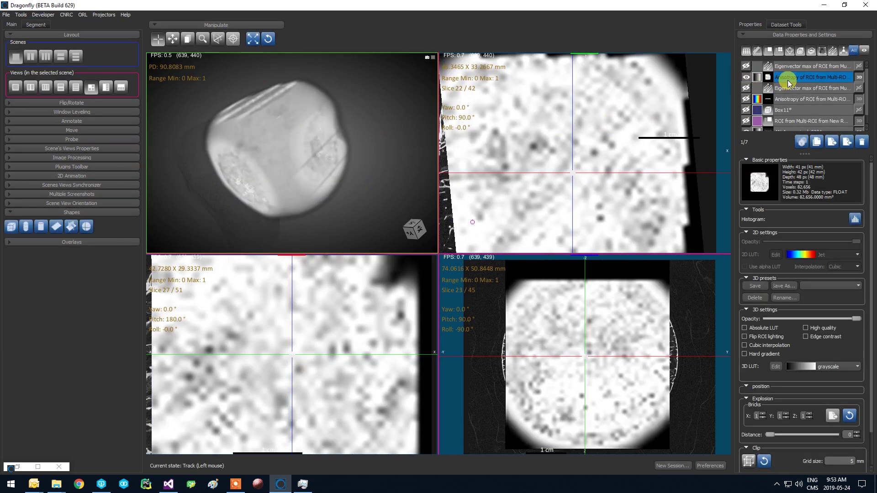
Step: Set the 3D LUT of the new anisotropy volume to Jet and view it from another angle
click(816, 366)
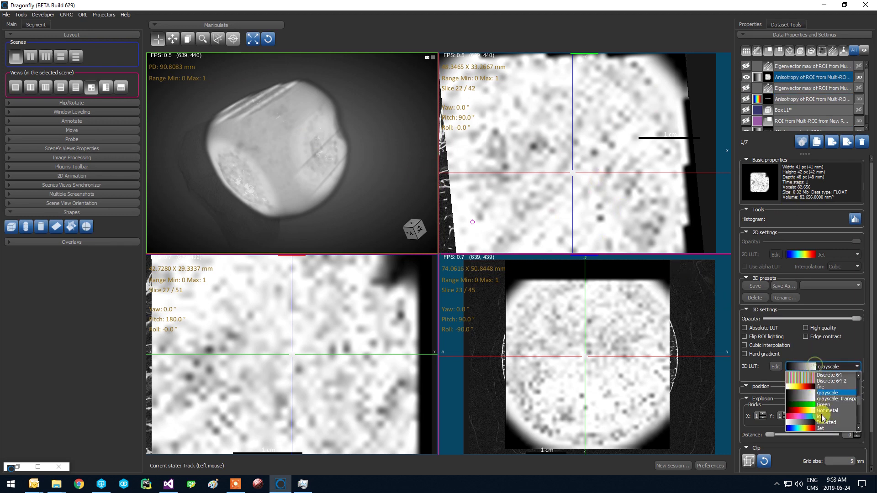
click(822, 429)
drag(317, 124, 292, 219)
Step: Clip the anisotropy volume to a thin slab through the middle of the femoral head
click(749, 461)
drag(298, 172, 310, 130)
drag(362, 97, 369, 151)
drag(273, 214, 356, 143)
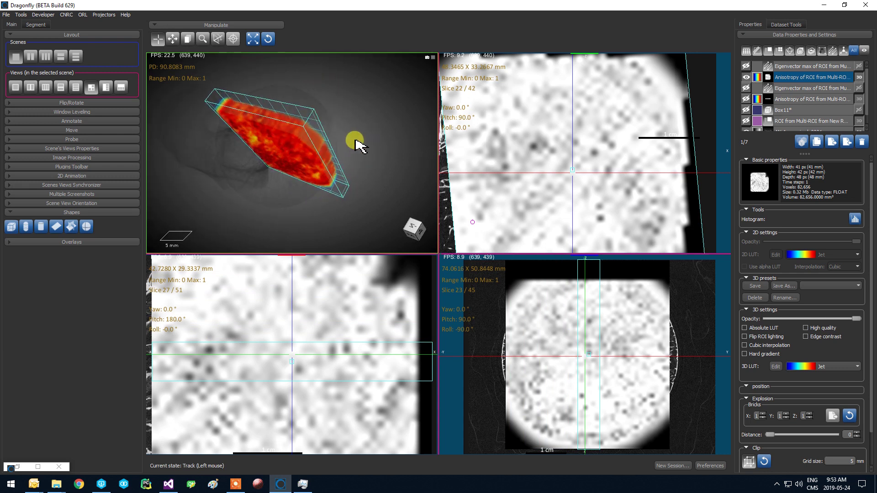
Step: Compare the clipped anisotropy volume with the earlier single-slice anisotropy map by displaying them in turn
click(745, 78)
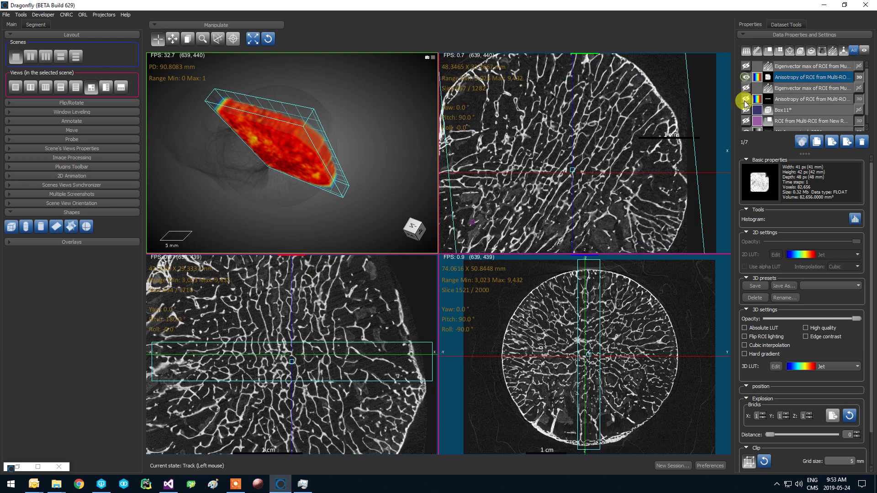
click(745, 100)
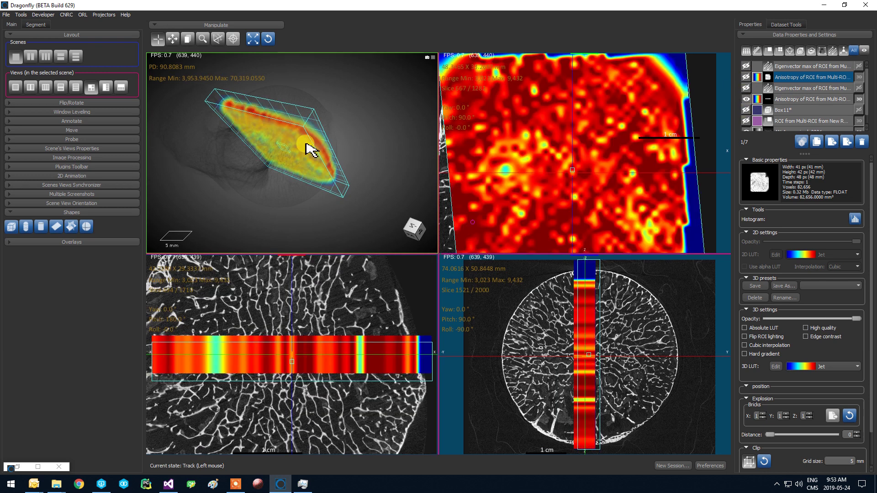
drag(329, 133, 492, 143)
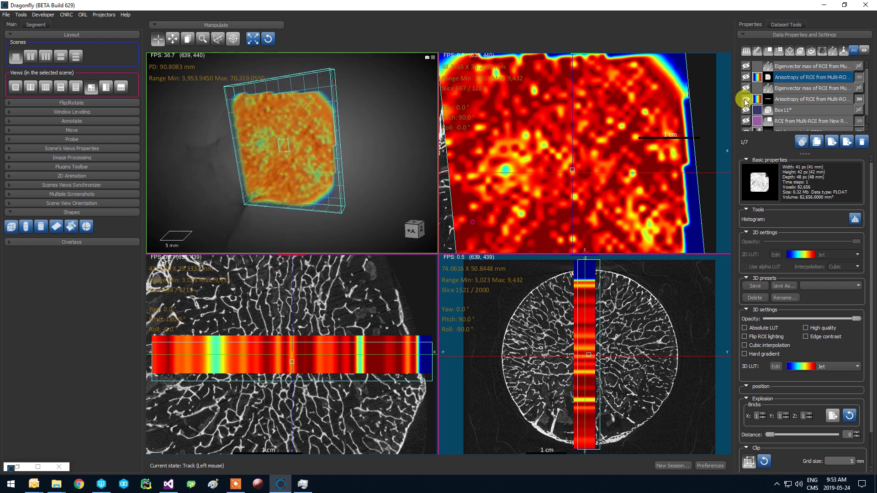
click(745, 100)
click(745, 77)
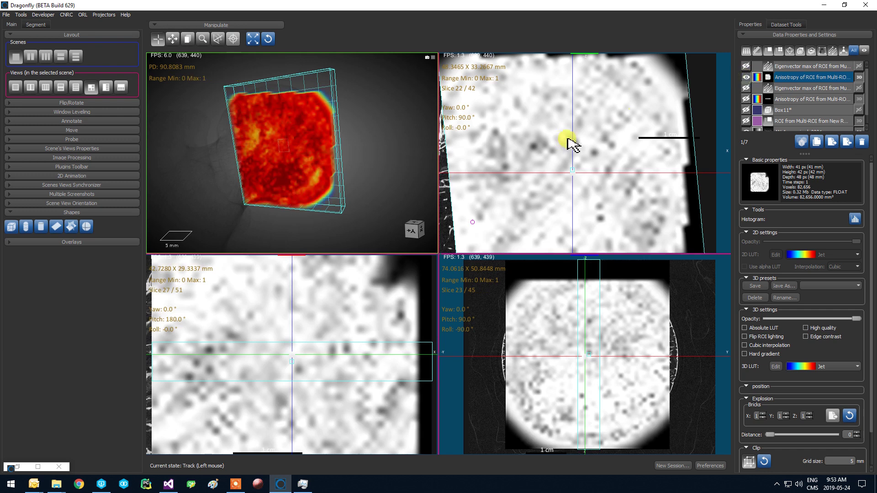
drag(381, 146, 311, 228)
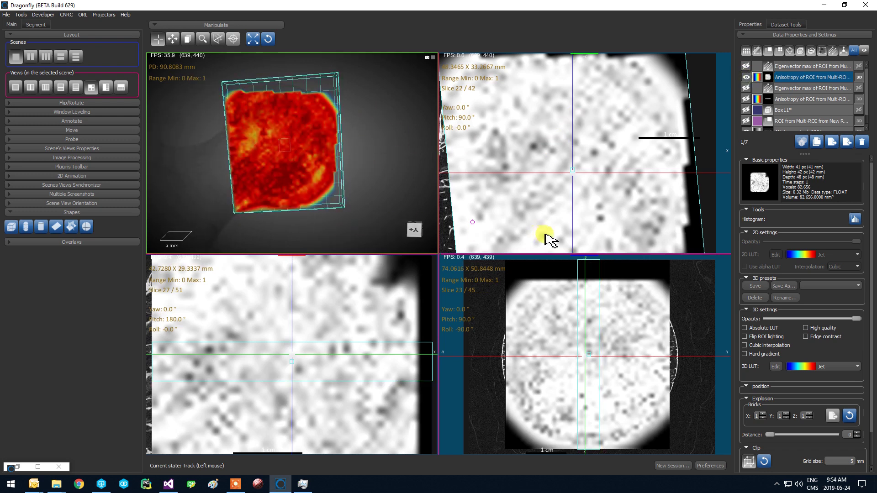
Step: Set the 2D LUT of the anisotropy volume to Jet and inspect the map in the 2D and 3D views
click(641, 122)
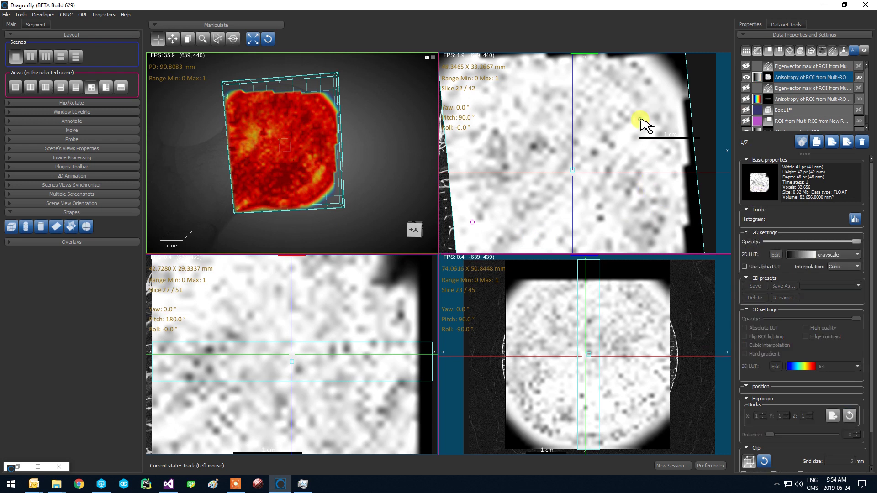
click(823, 254)
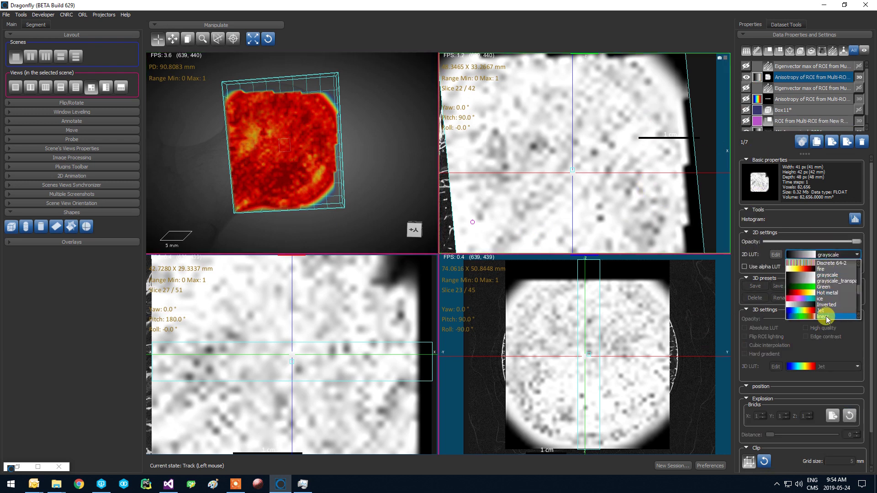
click(827, 312)
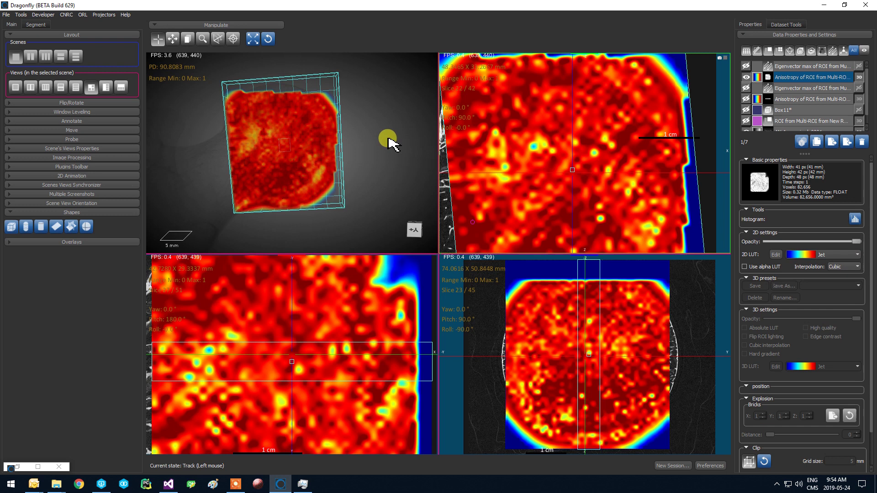
right_drag(600, 132, 604, 109)
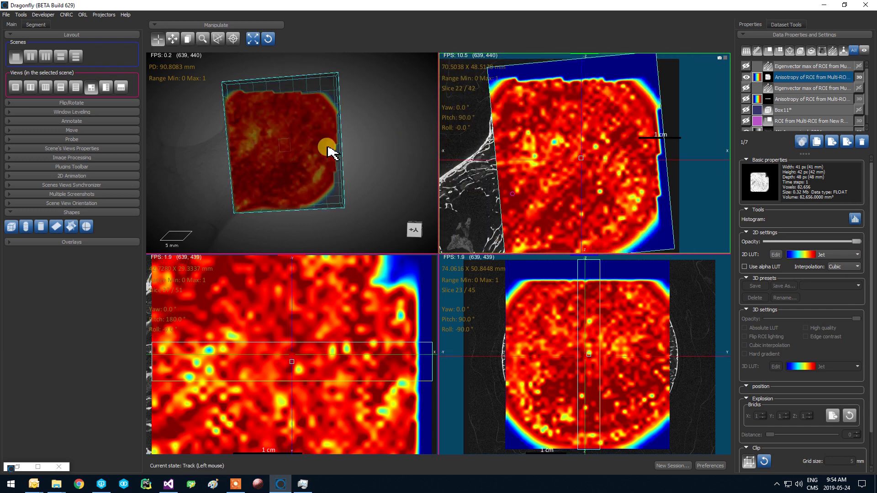
click(360, 125)
drag(337, 143, 364, 239)
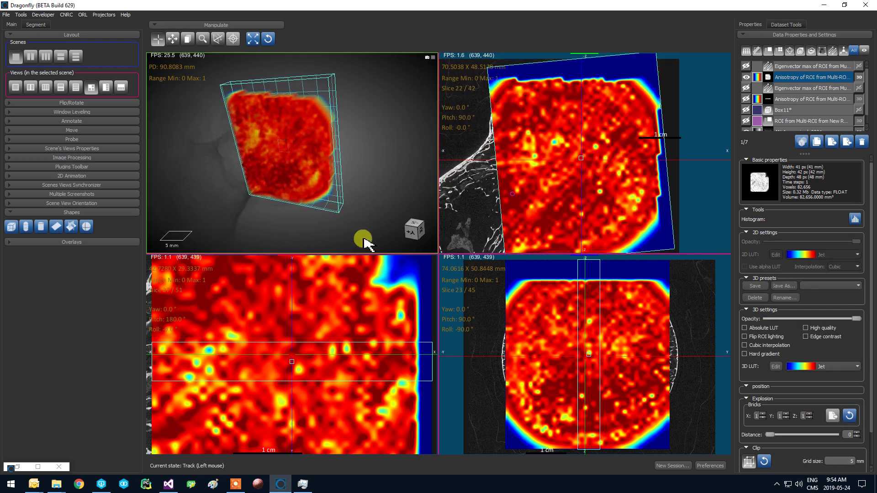
Step: Hide the anisotropy volume and its clip box, and show the new full-volume Eigenvector max field
click(746, 74)
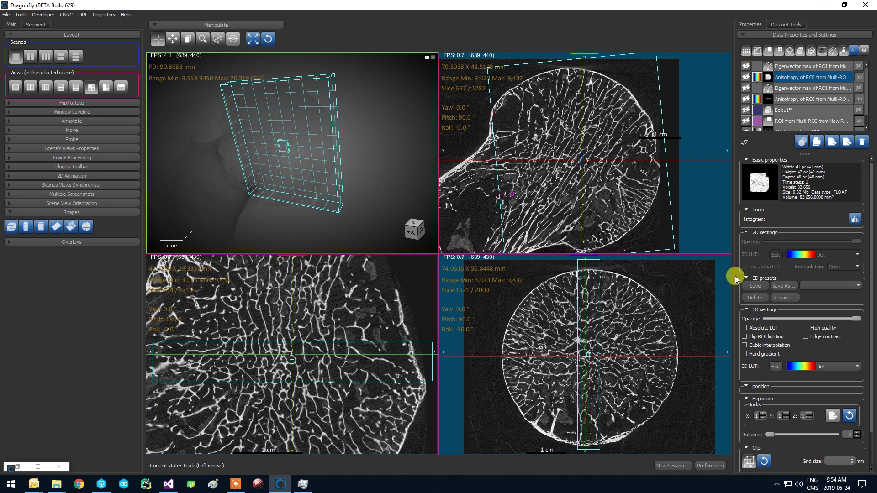
click(749, 459)
click(790, 63)
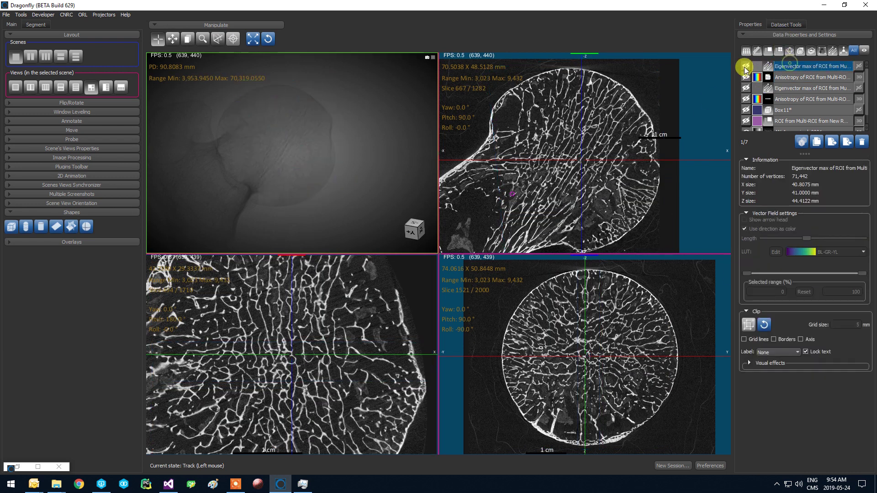
click(744, 66)
click(787, 64)
Step: Turn off the arrow heads of the full-volume Eigenvector max field and colour its vectors by direction
drag(385, 146, 367, 144)
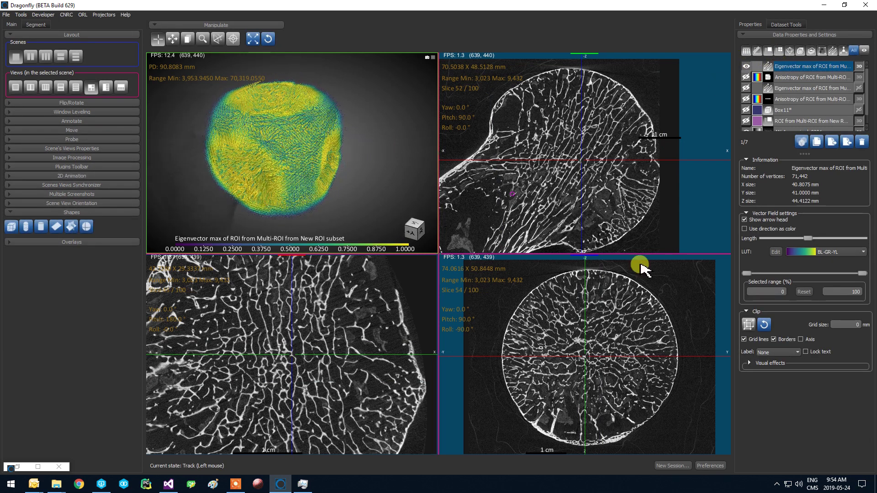
click(755, 224)
click(753, 228)
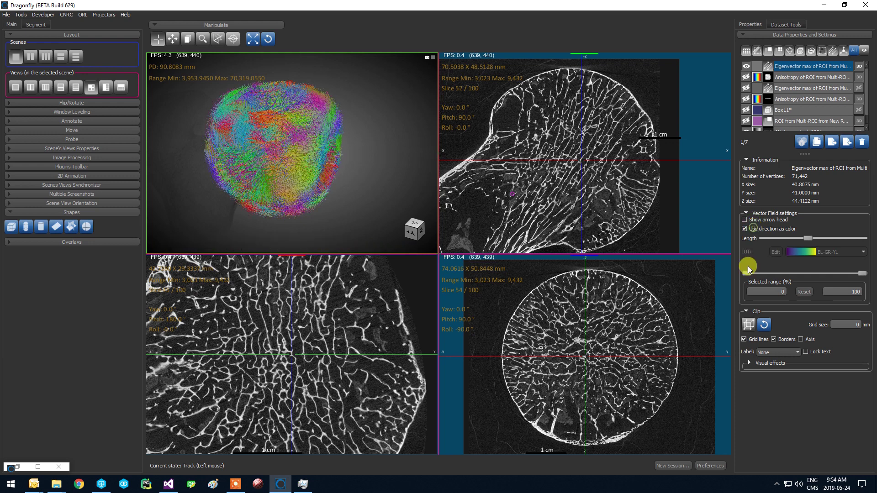
Step: Clip the full-volume Eigenvector max field to a slab through the femoral head and pull the clip boundary in near the neck
click(749, 324)
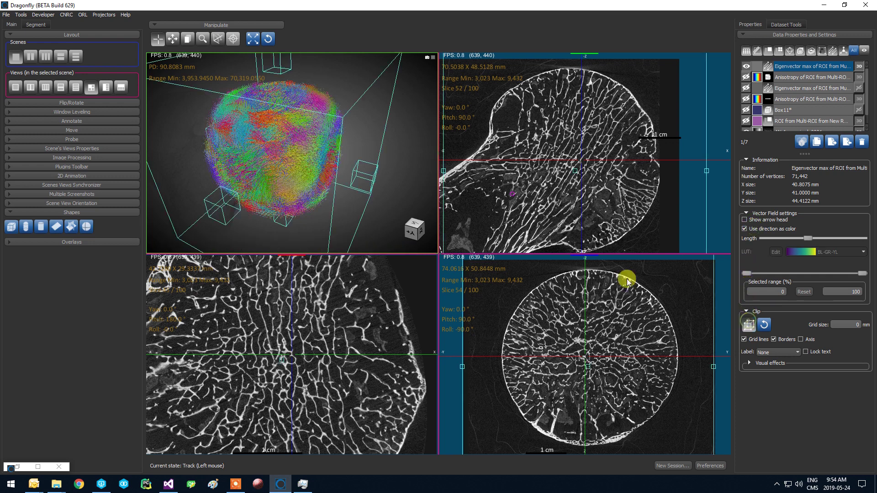
mouse_move(317, 183)
mouse_down()
mouse_move(337, 133)
mouse_move(407, 111)
mouse_move(308, 171)
mouse_move(345, 112)
mouse_move(251, 156)
mouse_move(182, 228)
mouse_move(269, 183)
mouse_move(310, 180)
mouse_up()
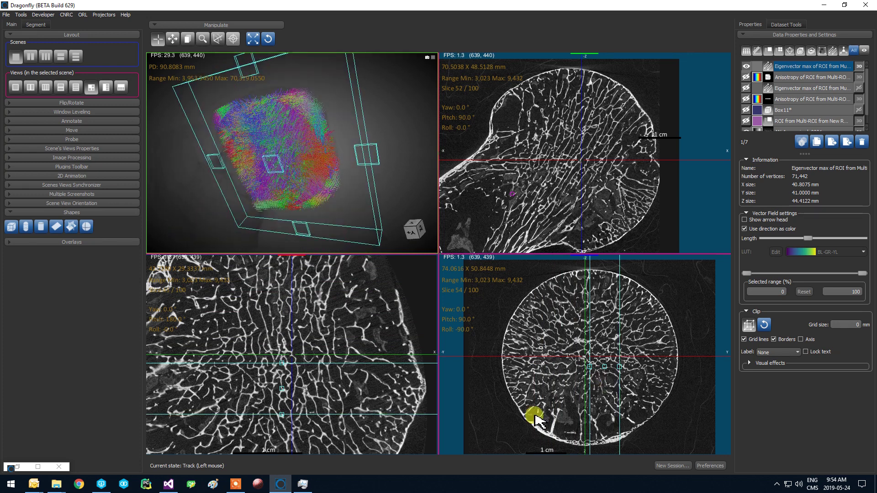
right_drag(371, 392, 362, 325)
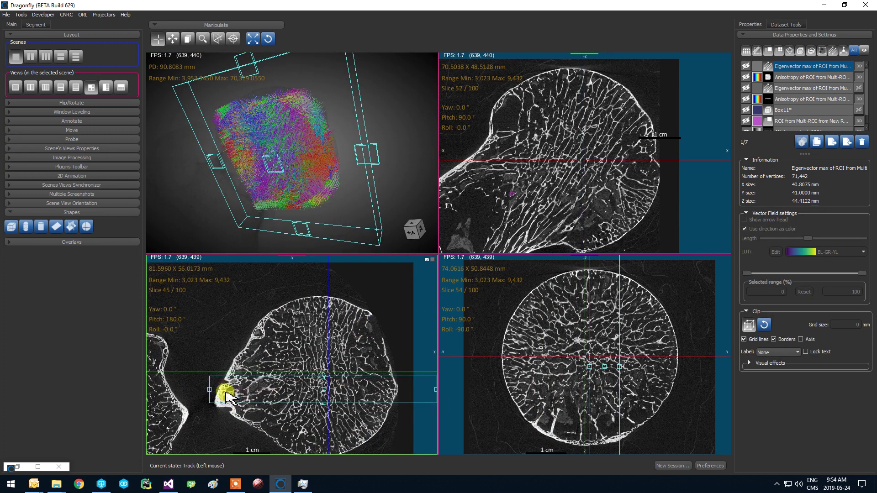
mouse_move(209, 396)
mouse_down()
mouse_move(310, 413)
mouse_move(220, 405)
mouse_up()
click(383, 121)
drag(383, 122, 263, 175)
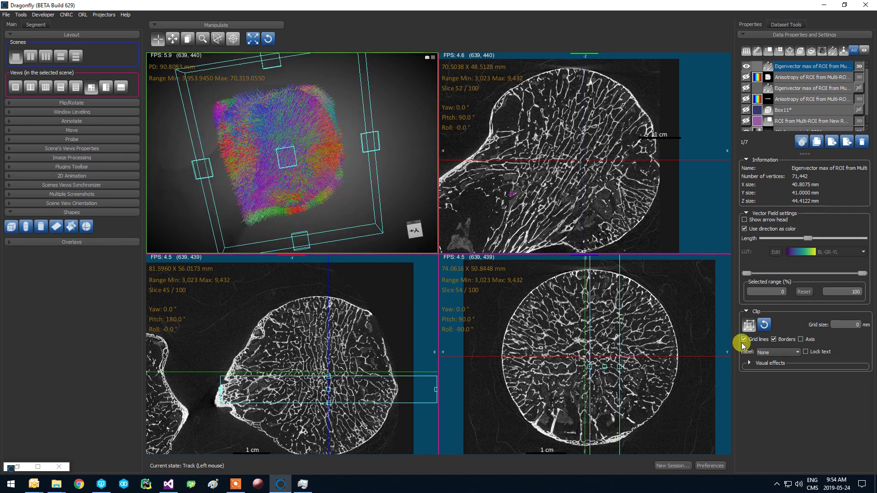
Step: Turn off the clip box, inspect the clipped vector field in 3D and hide the field
click(748, 324)
drag(342, 147, 316, 156)
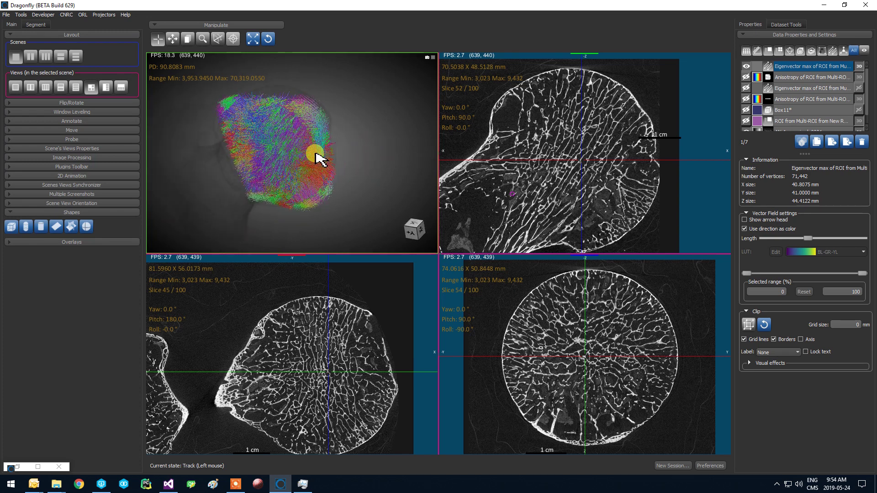
click(745, 67)
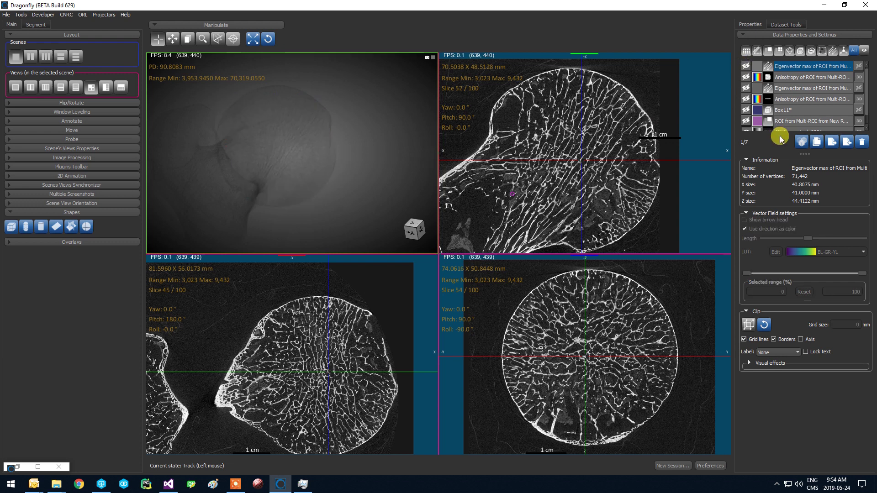
Step: Rename both the full-volume Eigenvector max field and the full-volume Anisotropy dataset as MIL 3D
ctrl+click(787, 78)
click(817, 67)
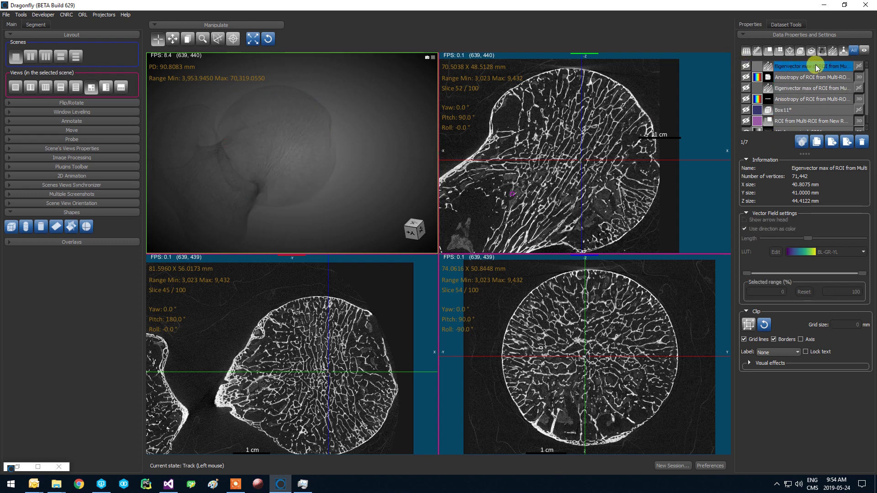
double_click(812, 68)
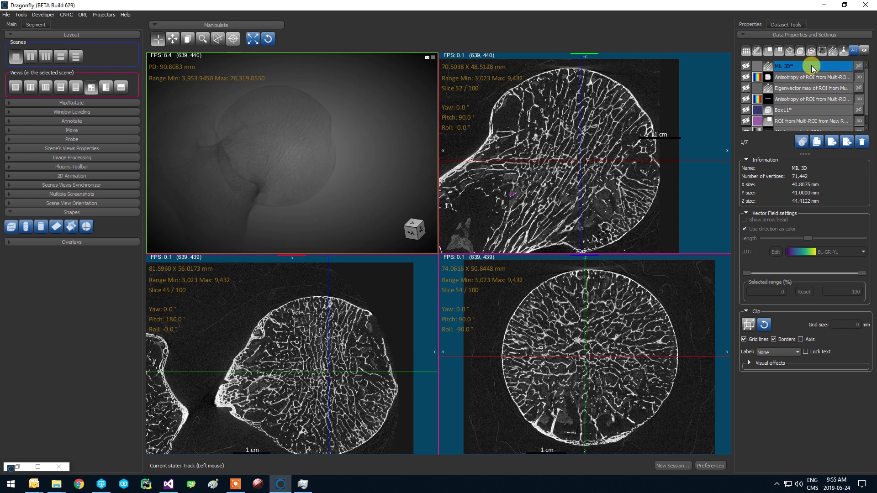
double_click(806, 76)
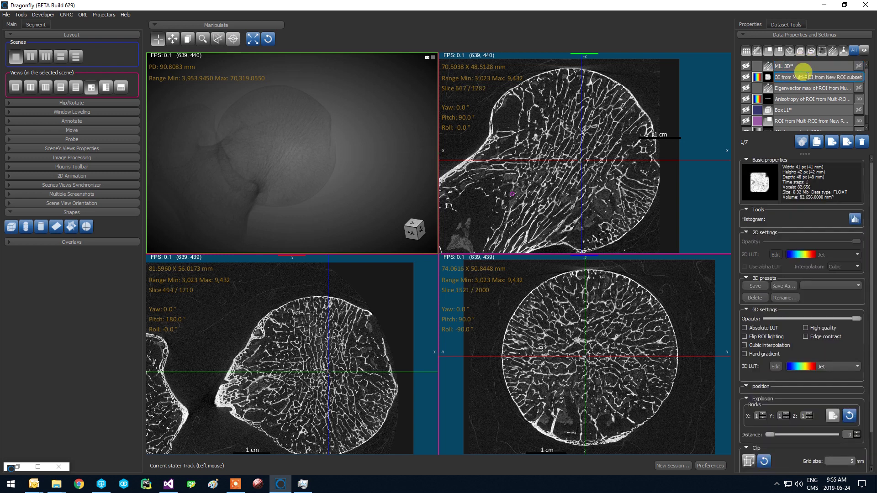
text(MIL 3D*)
key(Return)
Step: Rename both the slab's Eigenvector max field and the slab's Anisotropy dataset as MIL 2D
double_click(805, 87)
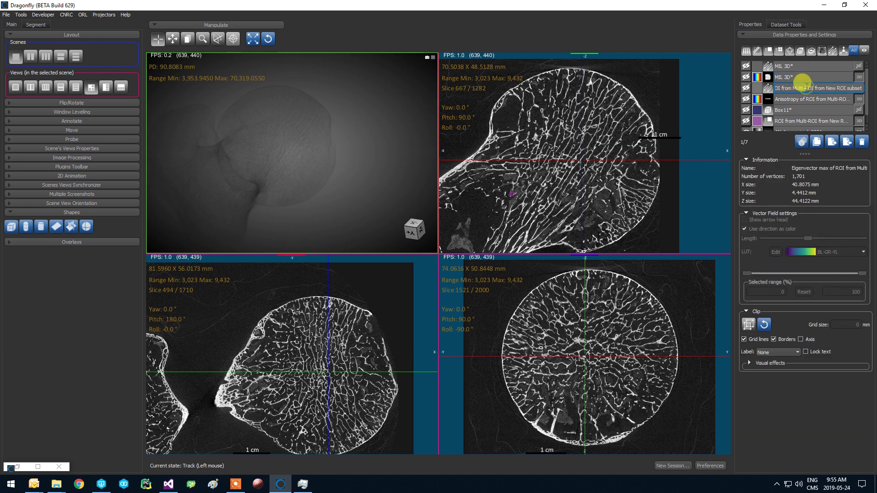
text(MIL 2D)
double_click(784, 98)
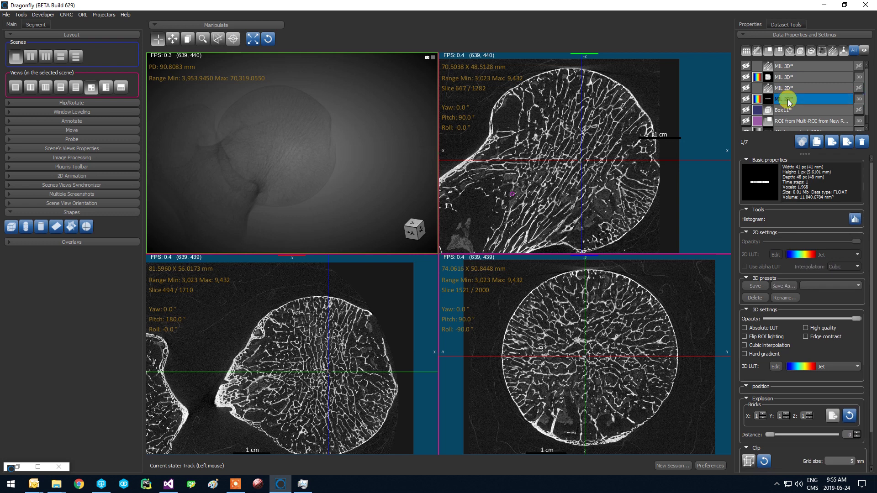
text(MIL 2D)
key(Return)
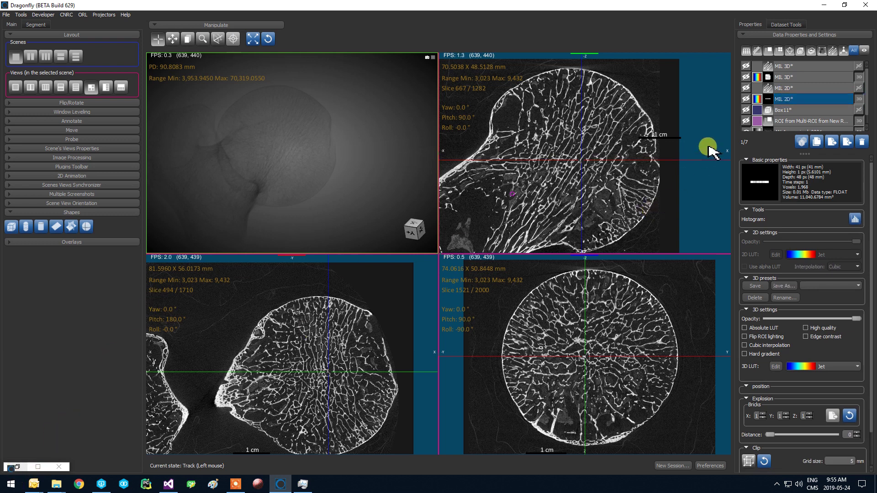
Step: Show Box11, inspect how the thin box sits in the femoral head in 3D, and hide it again
click(745, 109)
drag(357, 128, 366, 160)
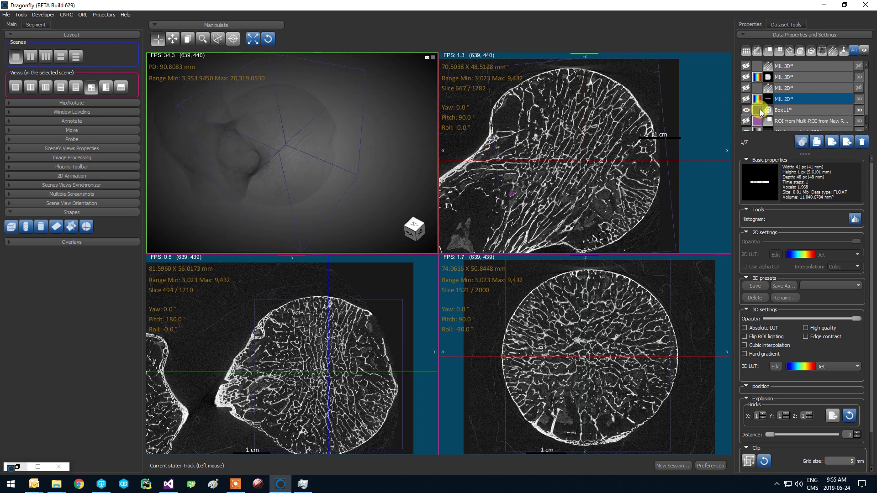
click(783, 110)
drag(263, 202, 372, 196)
click(746, 110)
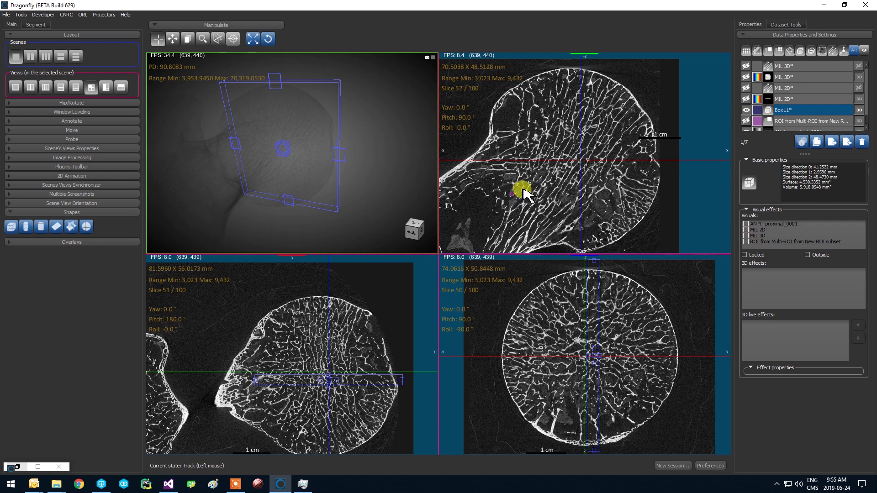
ctrl+click(782, 122)
click(747, 111)
click(782, 110)
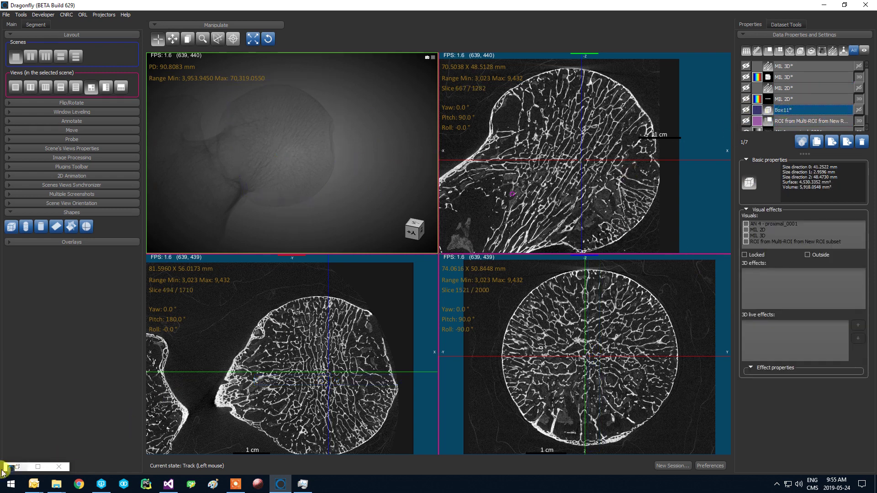
Step: Restore the Bone Analysis dialog and choose the Surface normals algorithm, with ROI from Multi-ROI from New ROI subset as the bone
click(17, 466)
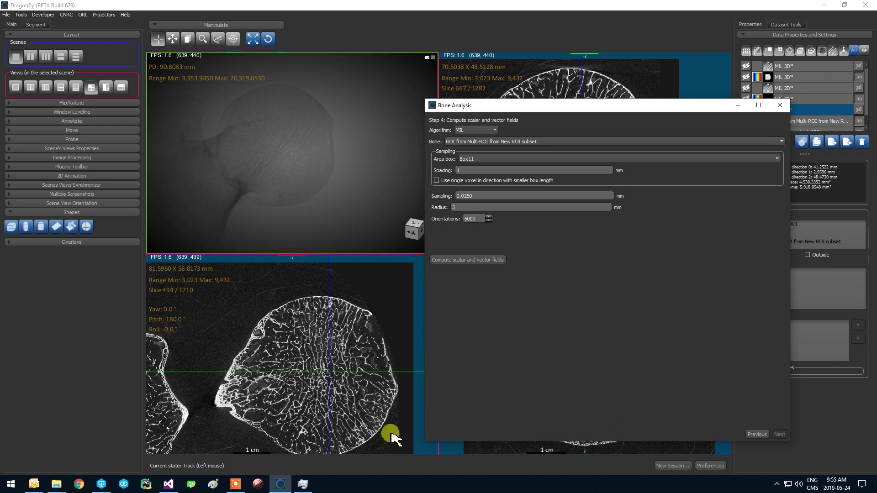
click(303, 484)
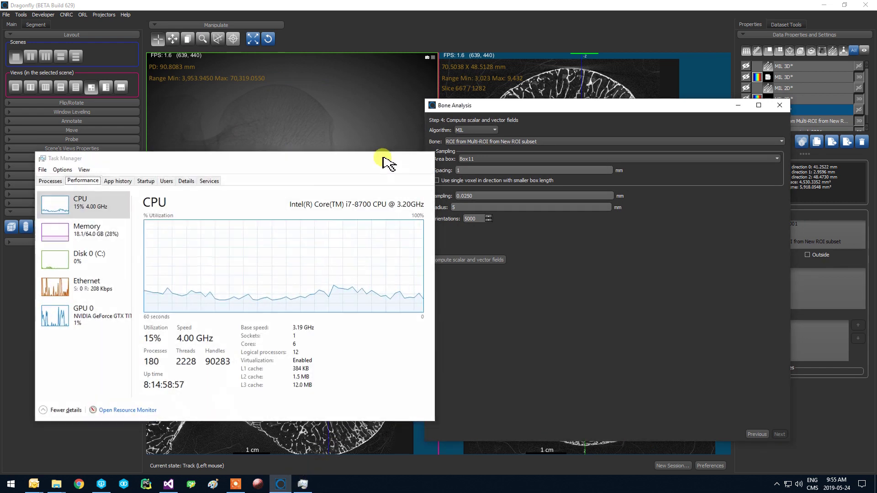
click(387, 162)
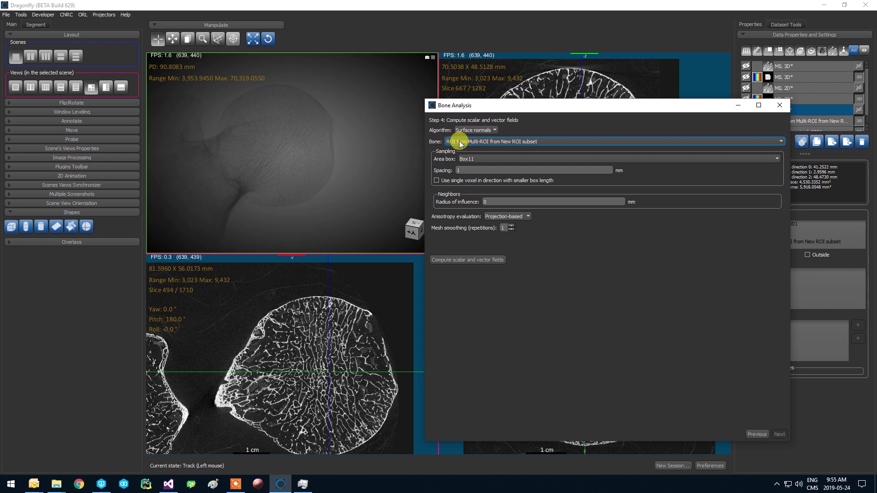
click(459, 141)
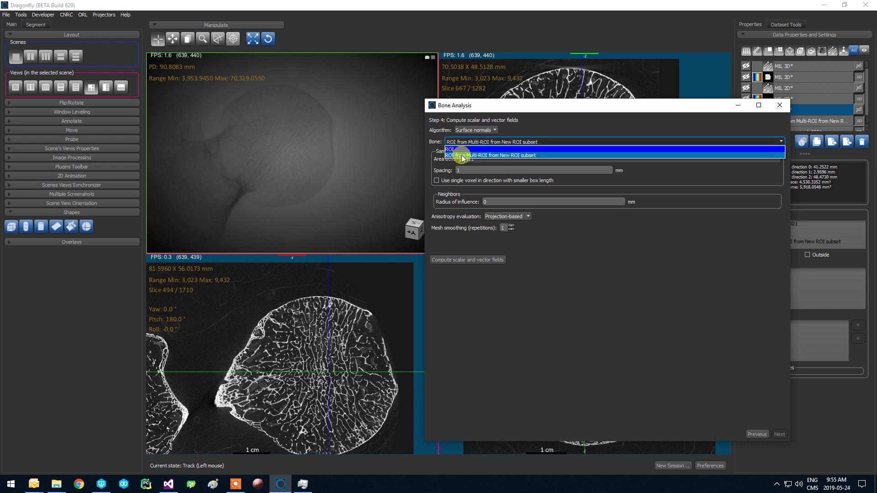
click(506, 144)
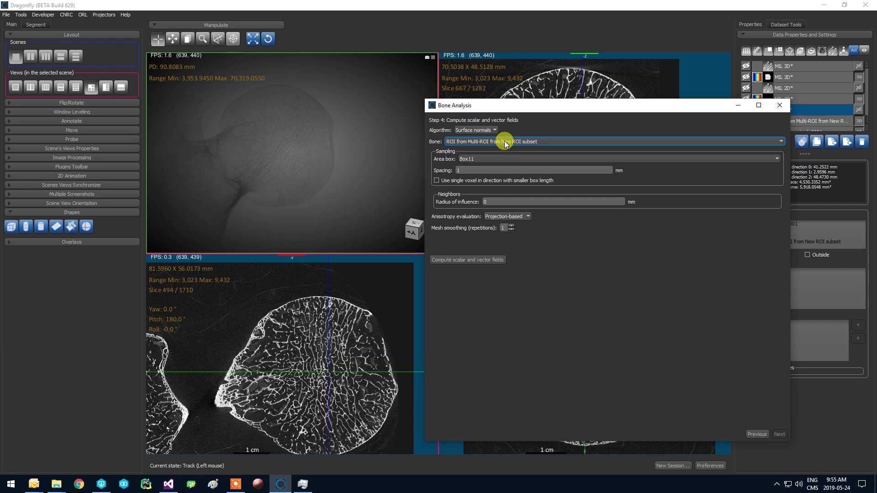
mouse_move(502, 110)
mouse_down()
mouse_move(345, 104)
mouse_move(498, 106)
mouse_up()
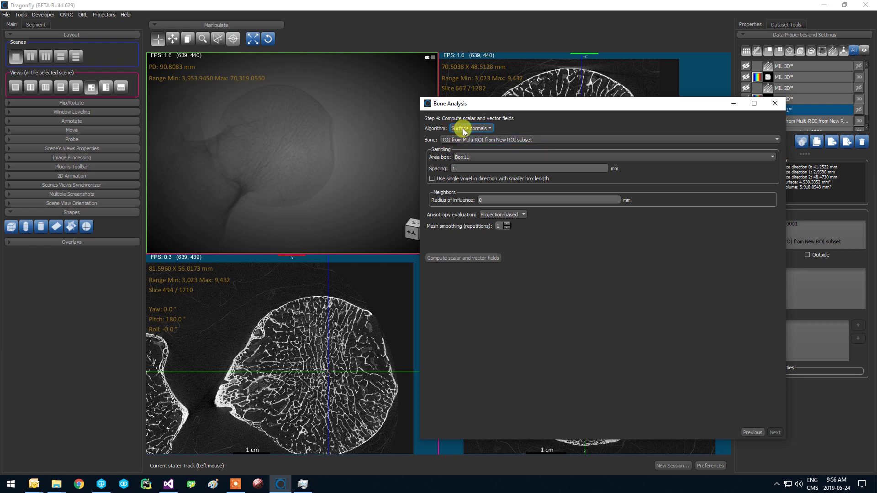
drag(478, 103, 466, 124)
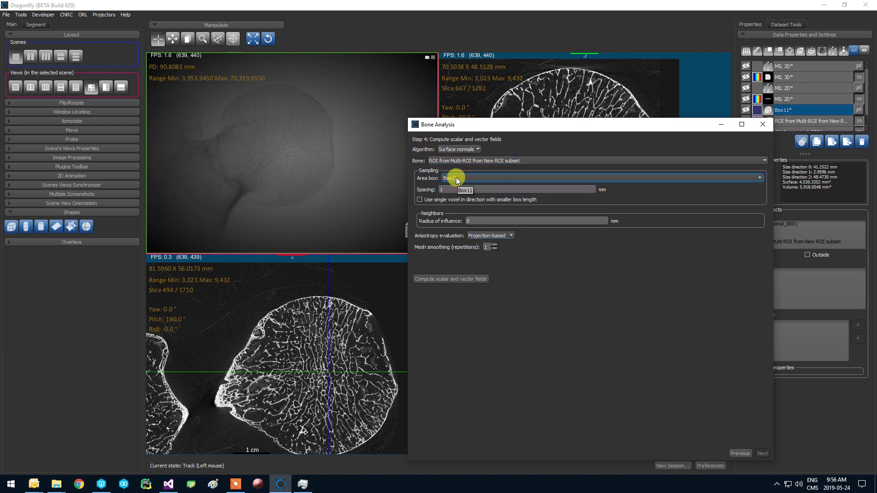
Step: Sample Box11 at 1 mm spacing with a single voxel in the smaller box direction, and set the radius of influence to 1.5 mm
click(445, 191)
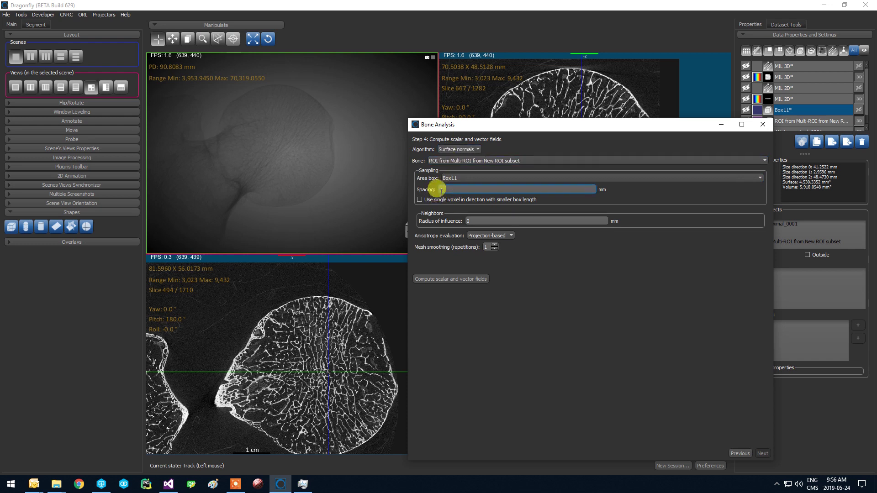
drag(479, 124, 477, 156)
drag(551, 156, 568, 110)
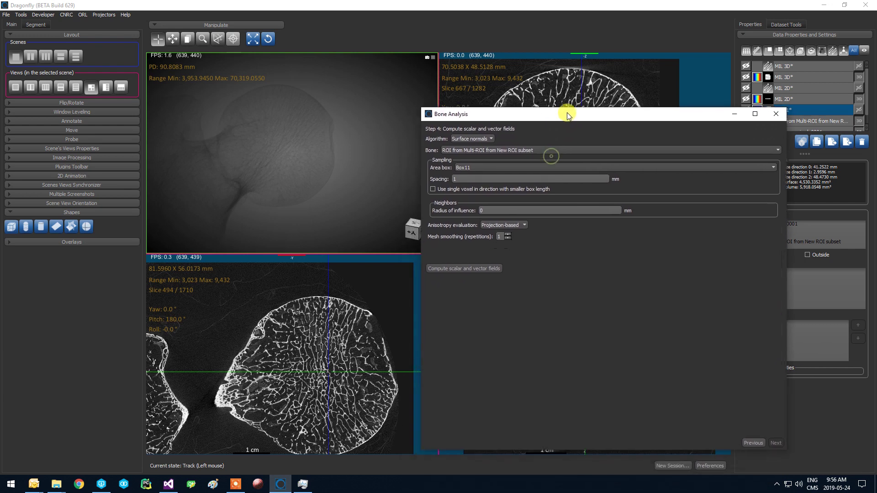
click(458, 190)
click(471, 176)
click(483, 207)
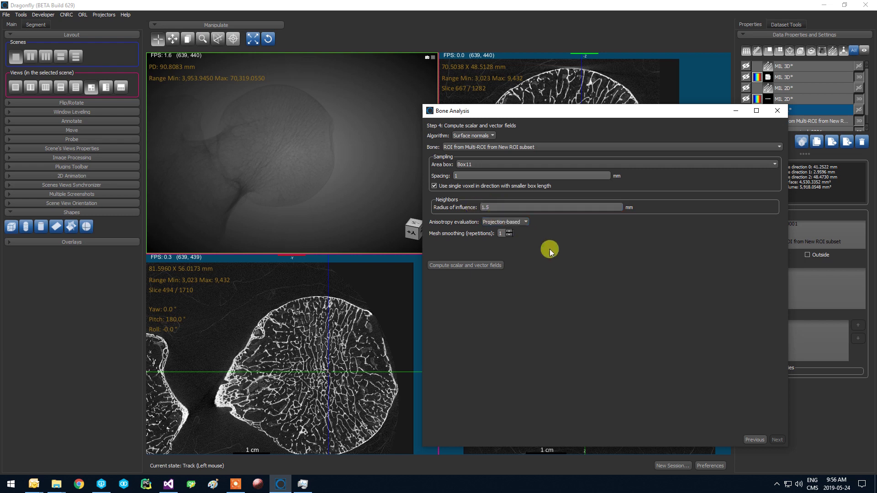
click(511, 209)
drag(490, 116, 489, 119)
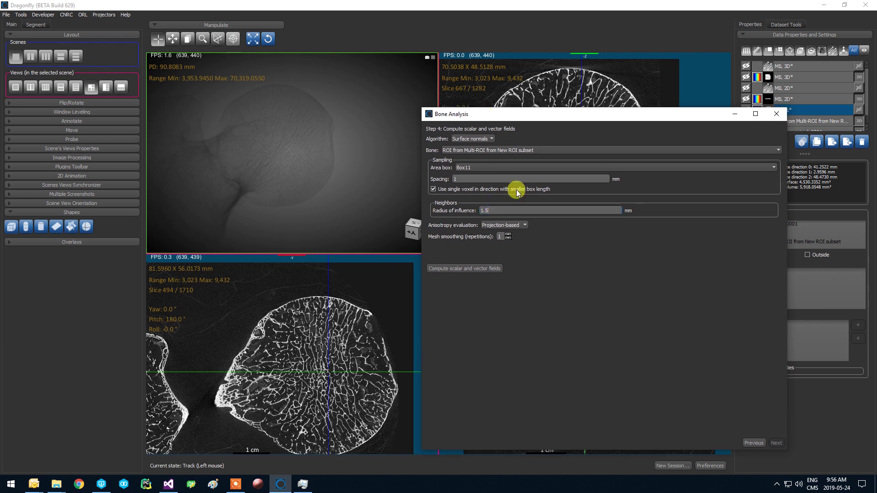
drag(528, 117, 567, 139)
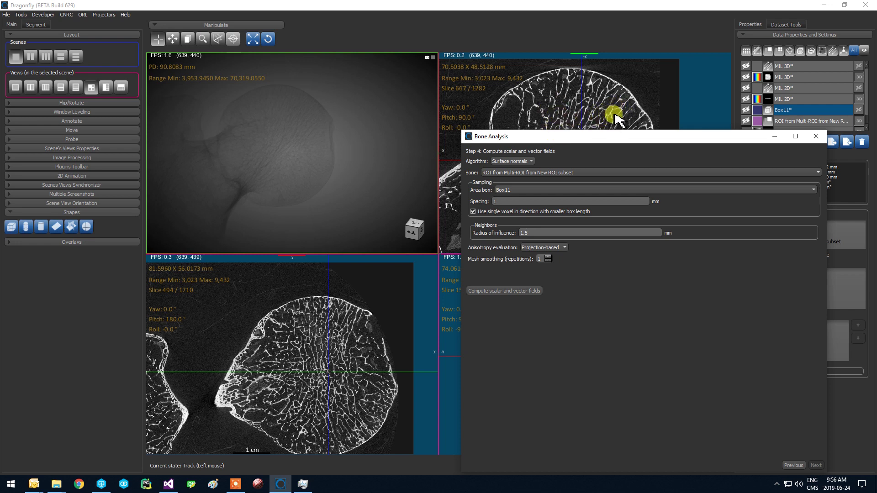
drag(607, 138, 607, 119)
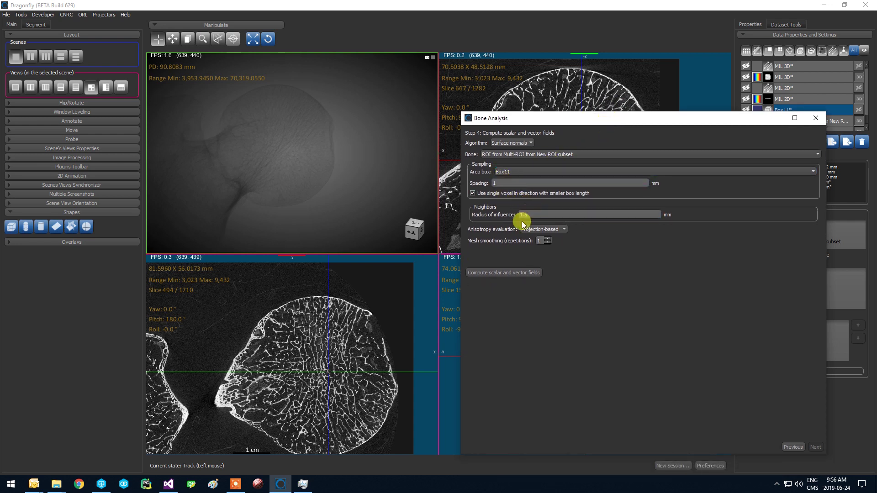
Step: Review the anisotropy evaluation options and keep Projection-based
click(538, 230)
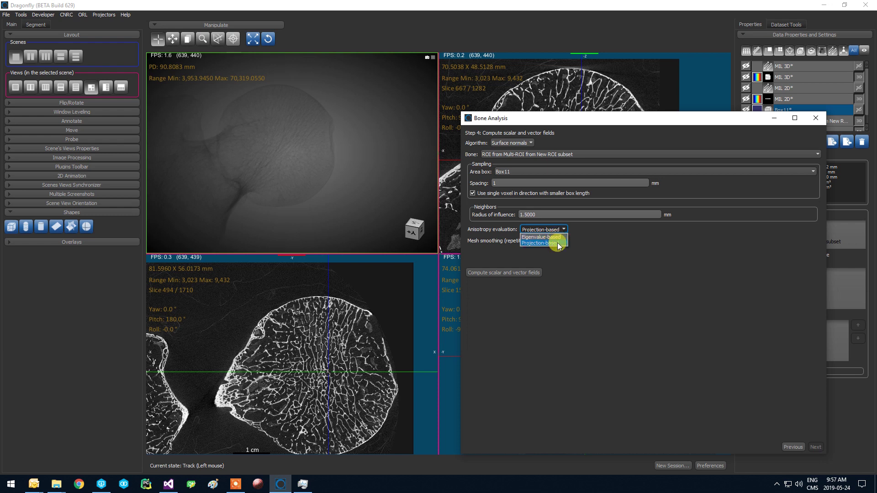
click(603, 251)
click(562, 231)
click(579, 247)
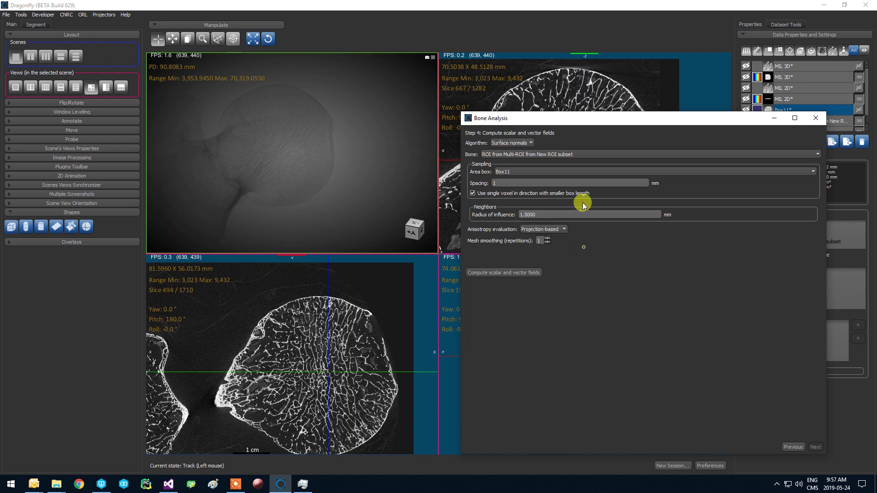
click(551, 232)
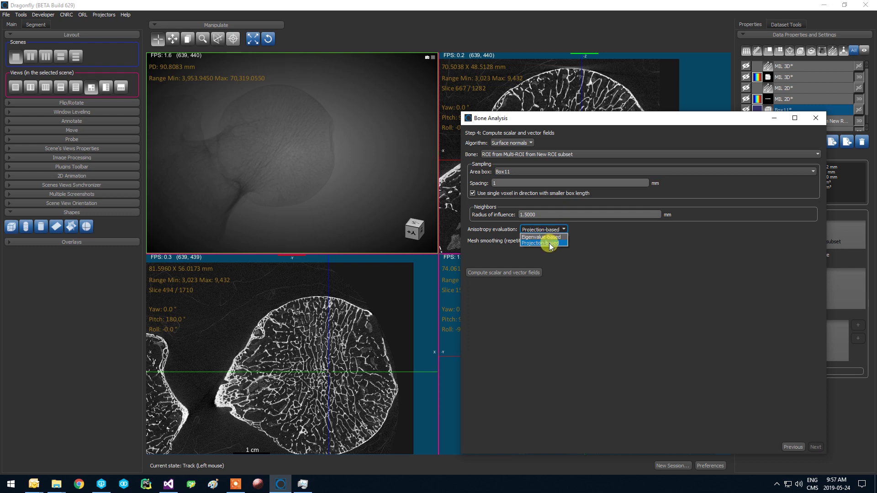
click(546, 237)
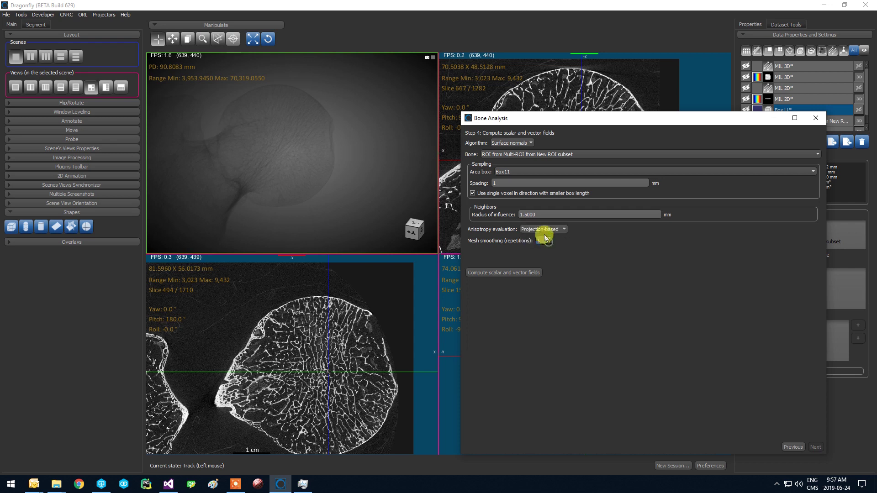
Step: Show the bone ROI over the slices and examine its voxel edges up close along the trabeculae
drag(516, 122, 212, 129)
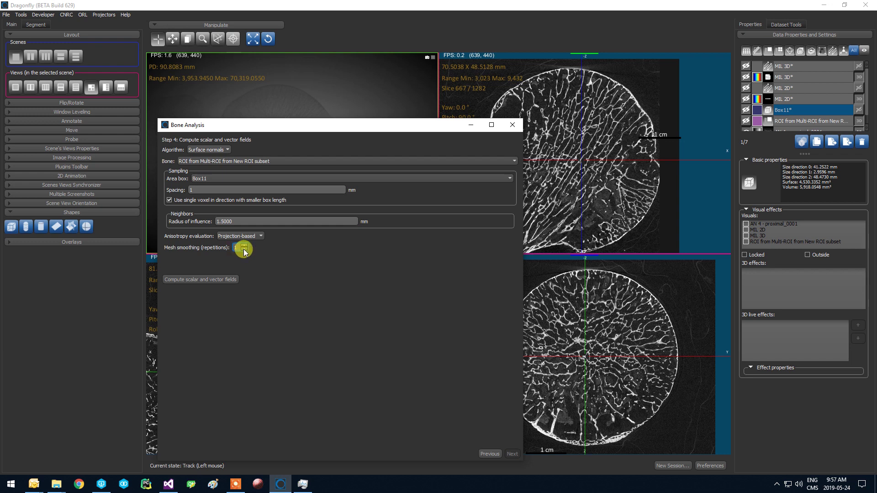
click(604, 95)
scroll(604, 96, up, 3)
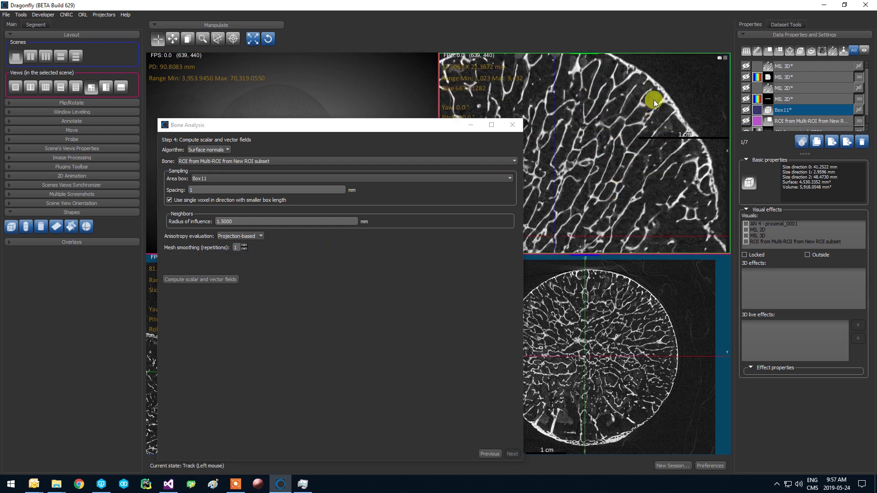
scroll(668, 190, up, 3)
click(798, 120)
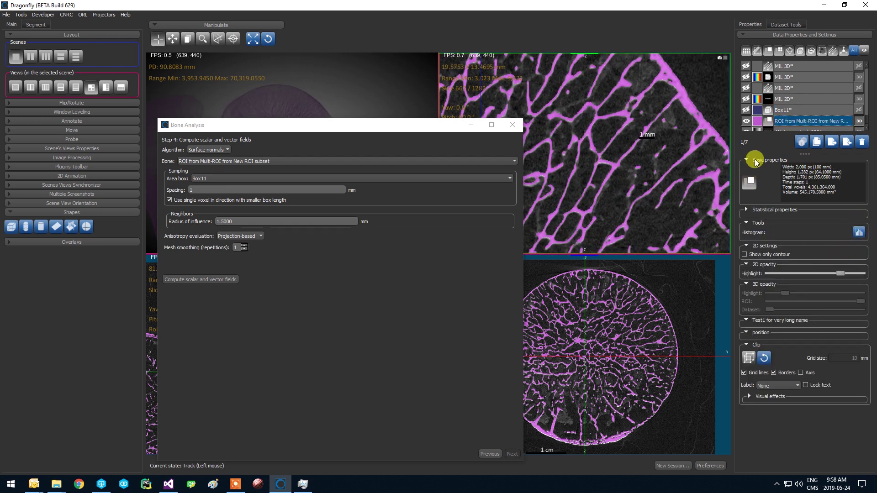
scroll(653, 108, up, 4)
scroll(640, 109, up, 10)
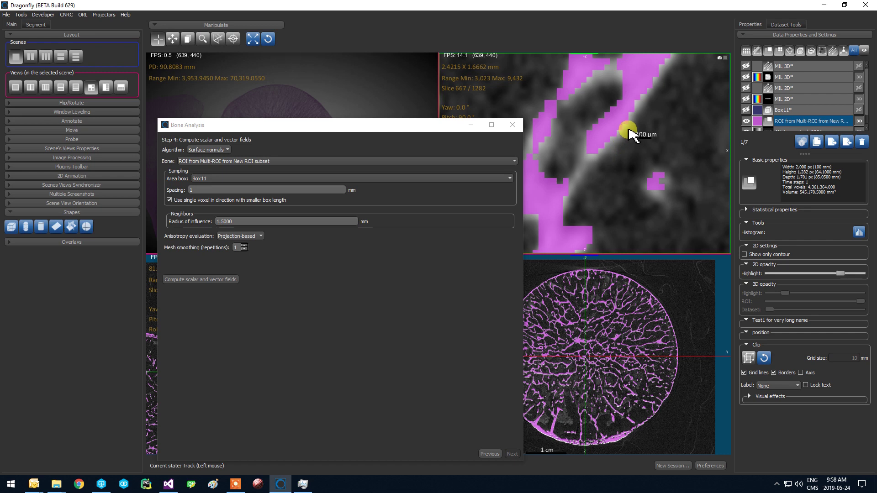
Step: Set the mesh smoothing of the Surface normals computation to 2 repetitions
drag(431, 127, 477, 116)
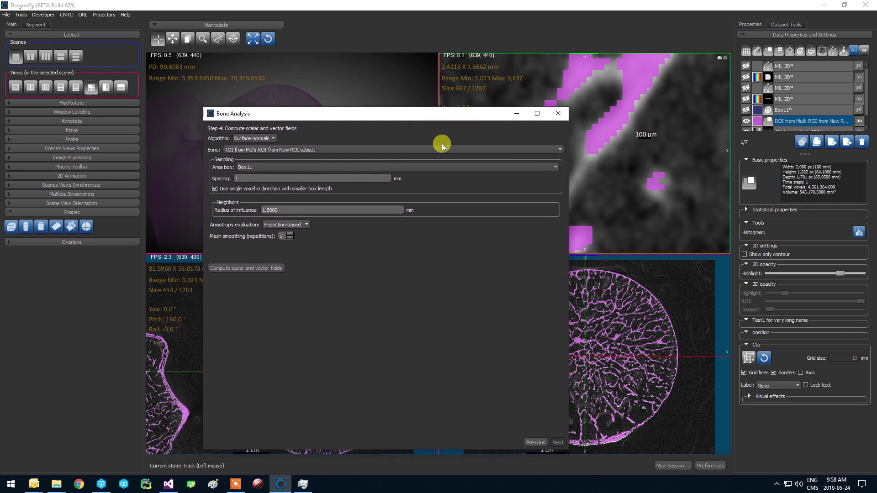
click(291, 236)
click(291, 234)
drag(285, 117, 511, 99)
click(514, 220)
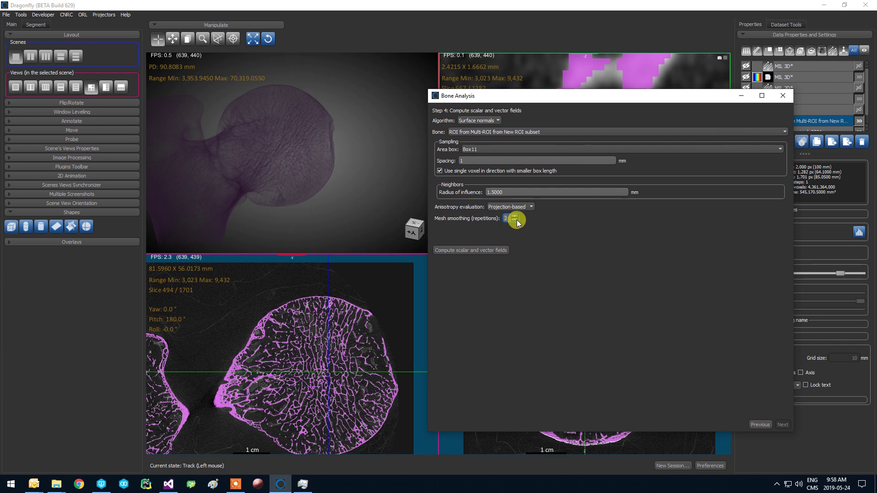
drag(517, 101, 529, 111)
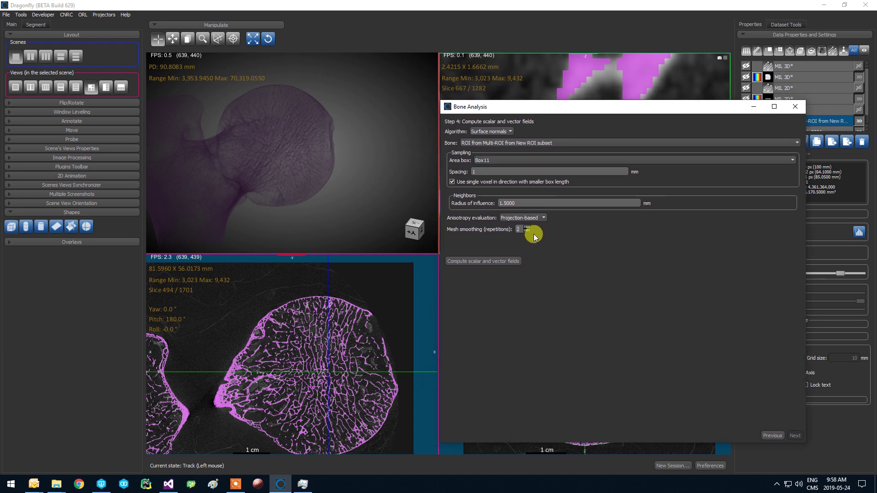
drag(588, 110, 522, 235)
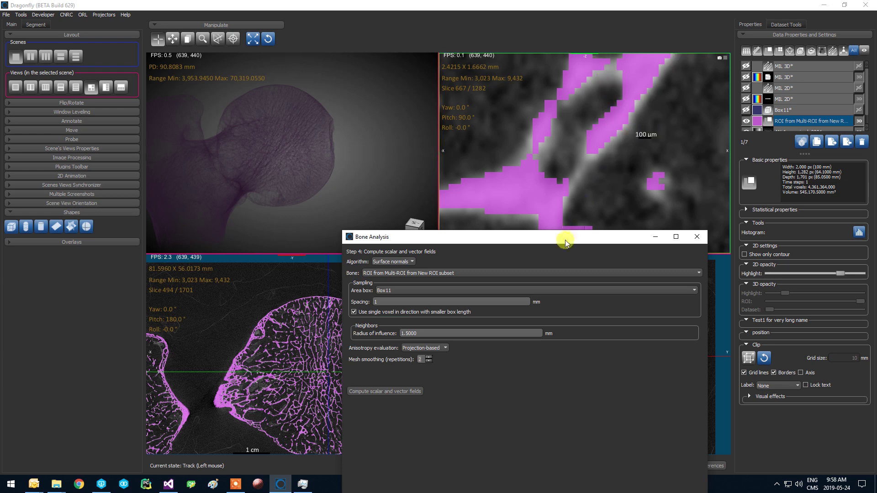
drag(561, 238, 637, 112)
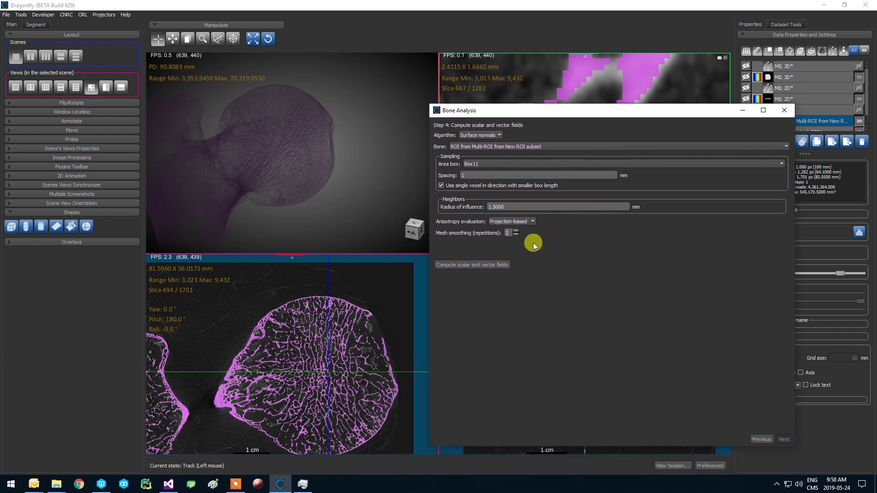
Step: Compute the Surface normals scalar and vector fields with 2 mesh smoothing repetitions, and check the processor load in Task Manager during the run
click(516, 233)
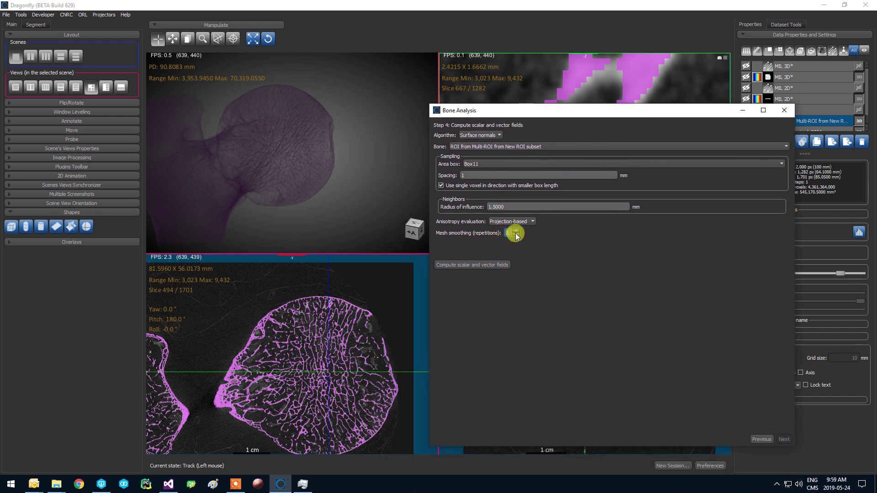
click(497, 268)
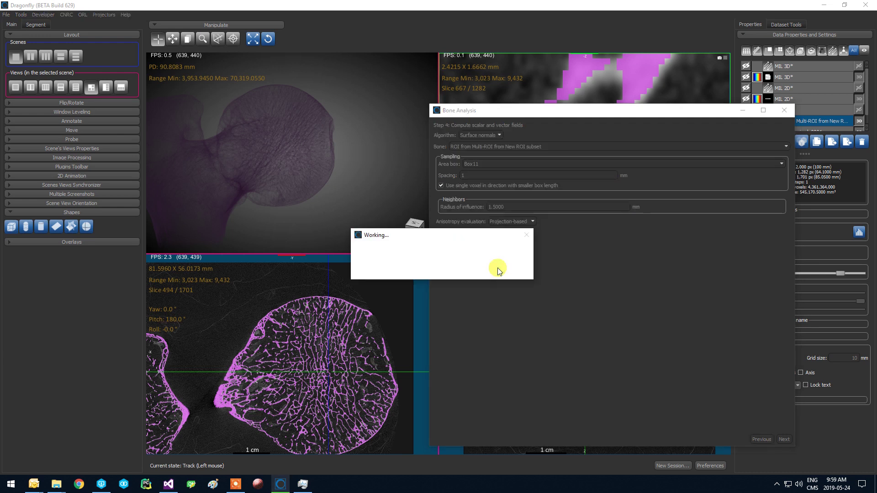
click(302, 484)
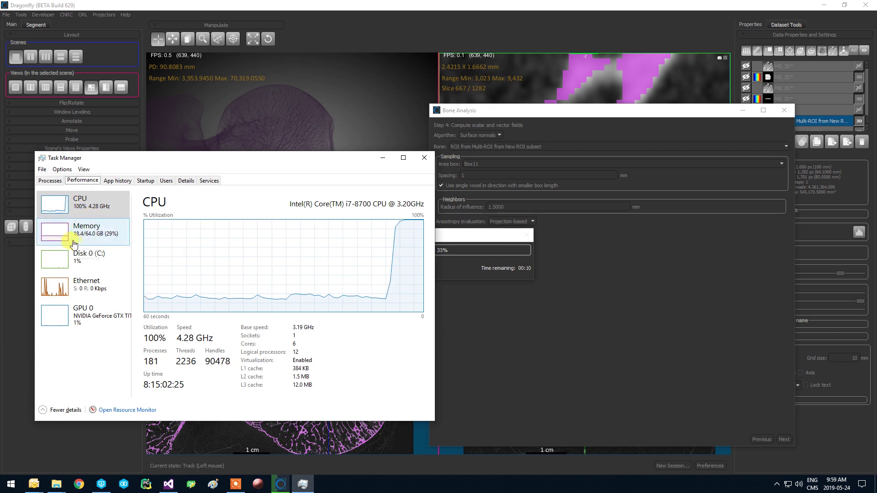
drag(198, 157, 173, 86)
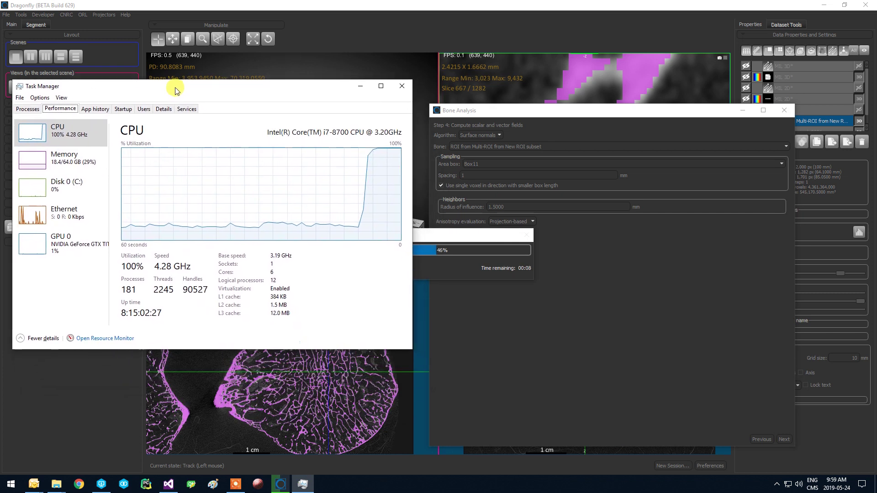
drag(247, 89, 269, 264)
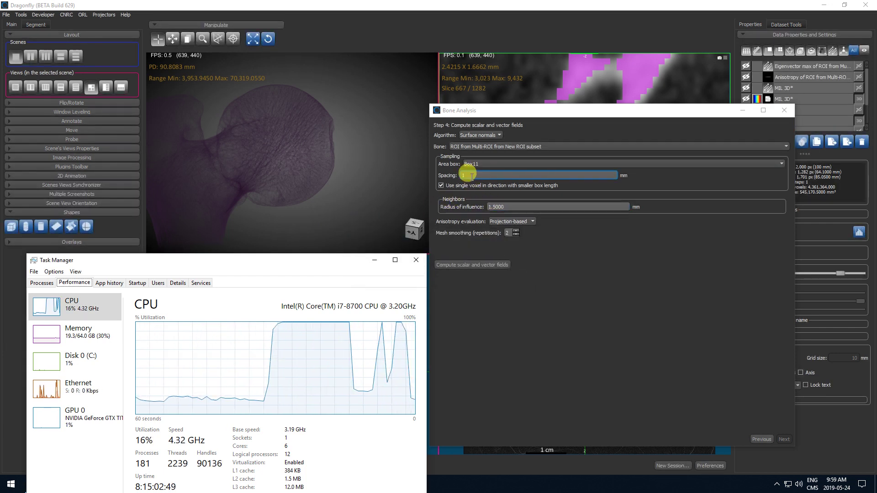
Step: Inspect the vertex count and dimensions of the newly computed eigenvector and anisotropy fields
click(592, 114)
click(783, 70)
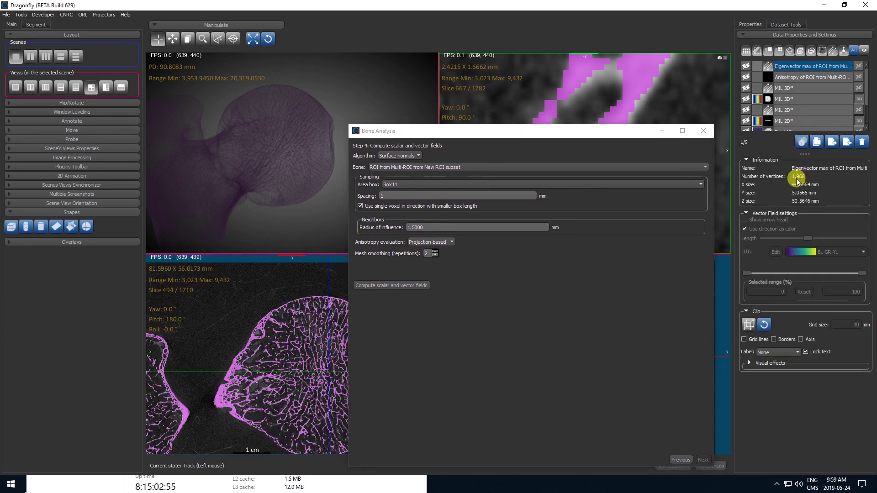
click(786, 79)
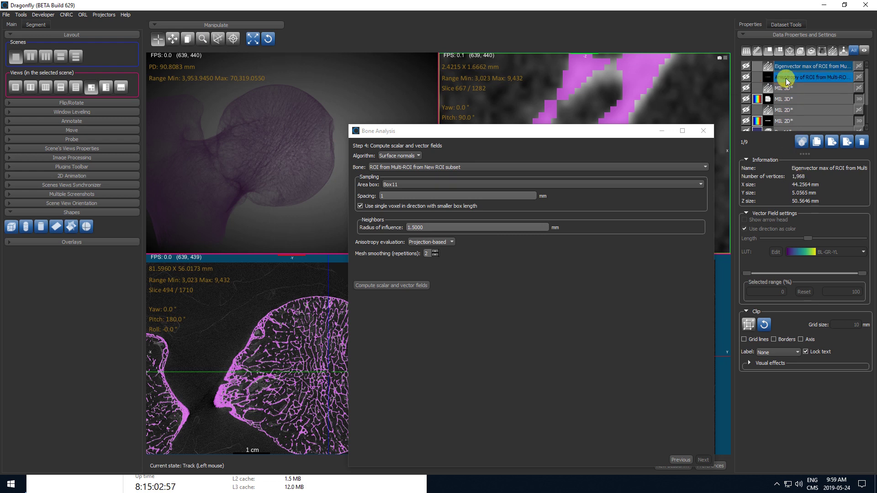
drag(804, 157, 794, 197)
drag(536, 137, 544, 132)
Step: Review the CPU usage history in Task Manager, and minimize it along with the Bone Analysis window
click(296, 486)
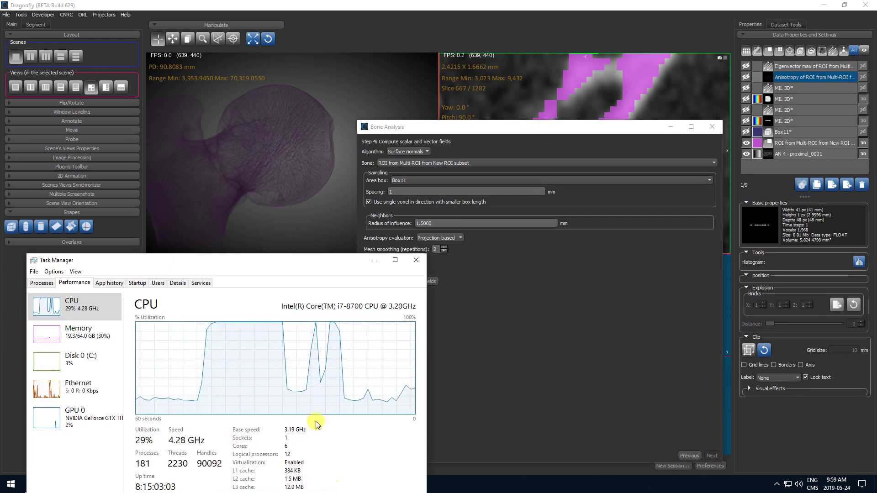
drag(307, 262, 307, 180)
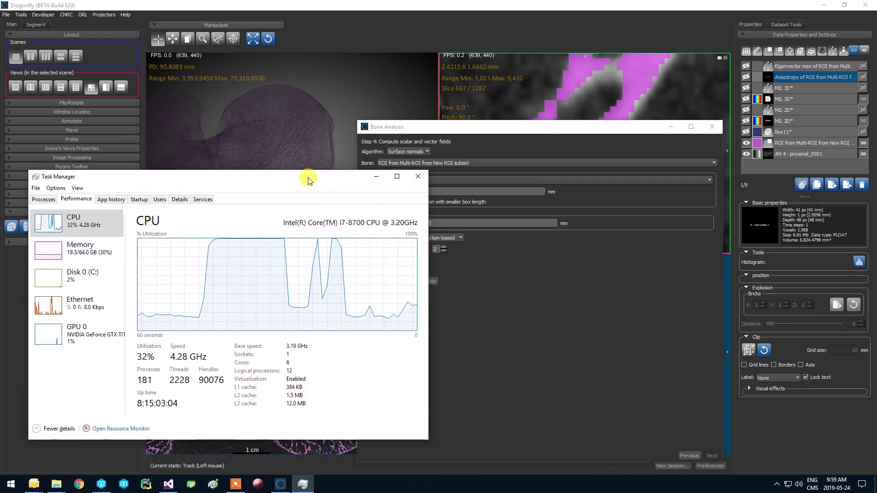
click(374, 177)
drag(578, 130, 711, 134)
click(773, 134)
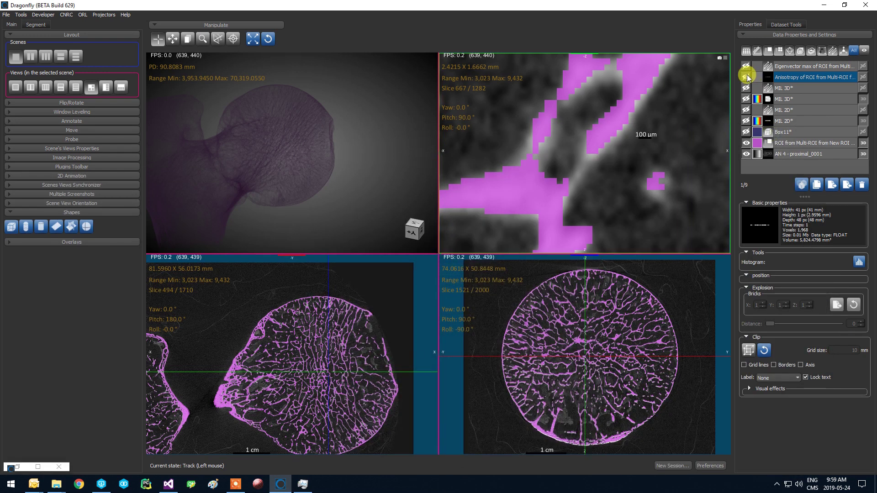
Step: Hide the bone ROI, show the new anisotropy field over the slices with reset views, and color it in 2D with the Jet LUT
click(746, 143)
click(745, 76)
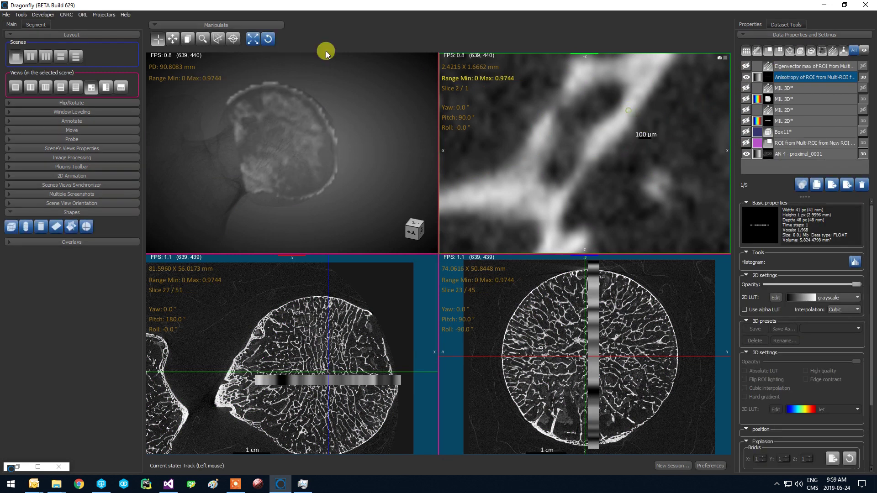
click(266, 42)
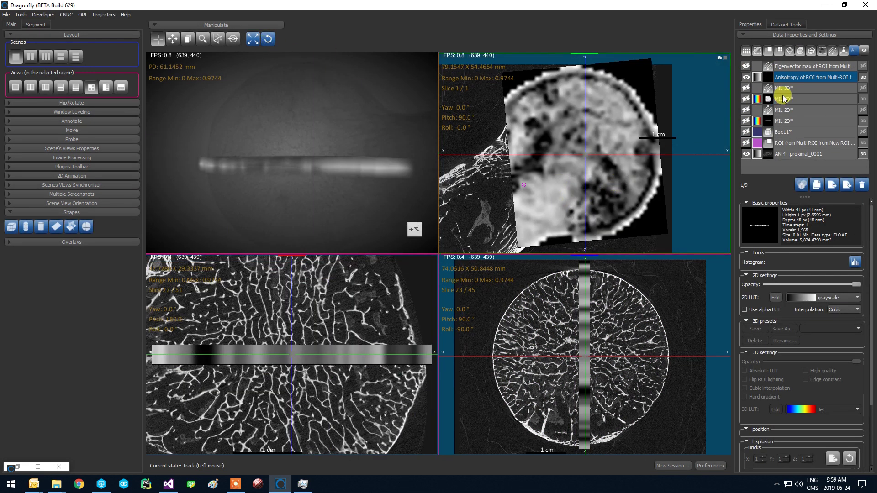
click(828, 299)
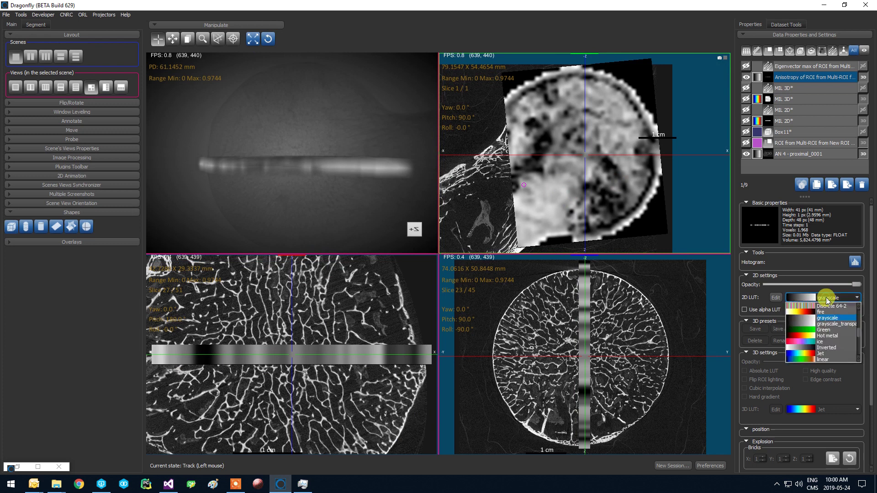
click(820, 354)
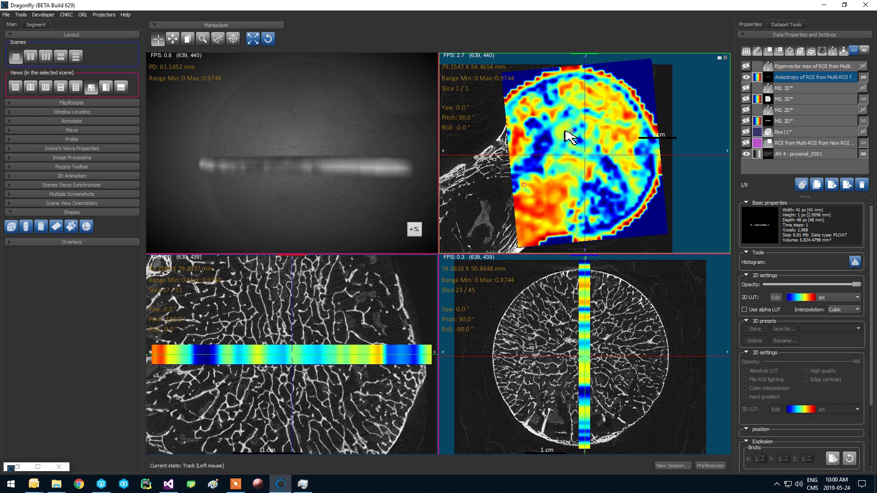
click(469, 249)
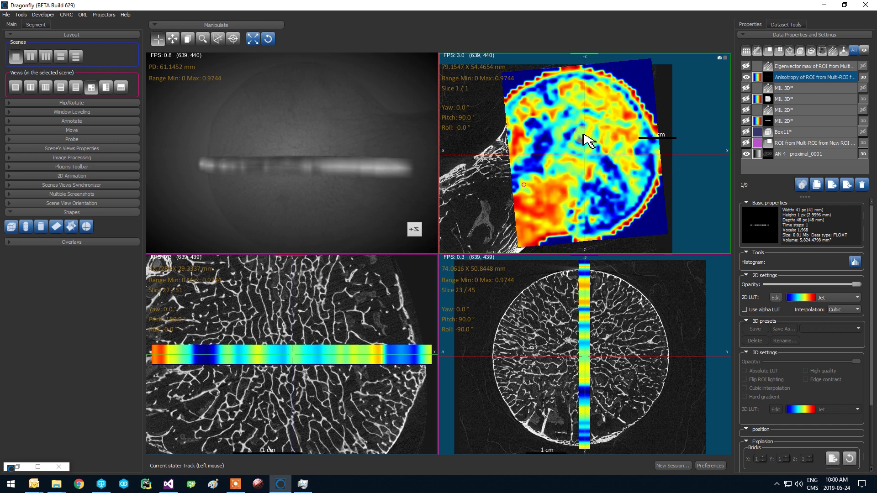
click(373, 179)
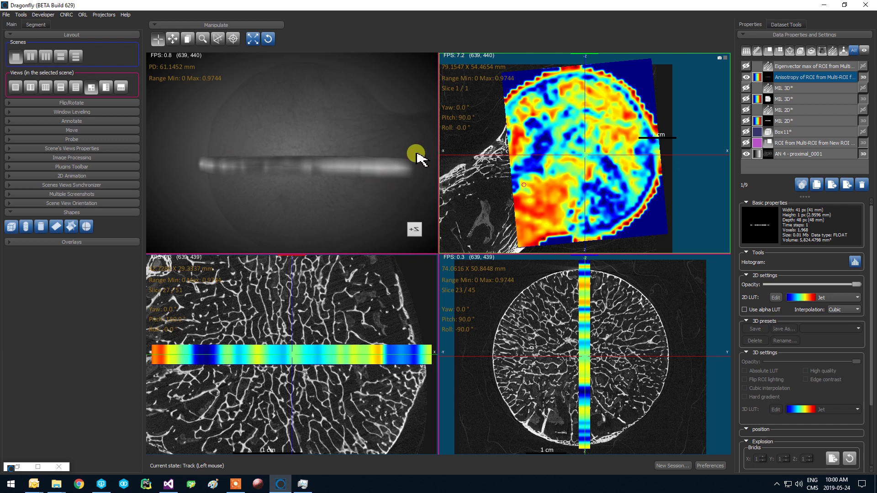
Step: Show the new maximum eigenvector field in 3D, color its vectors by direction, and set their length to the maximum
click(797, 67)
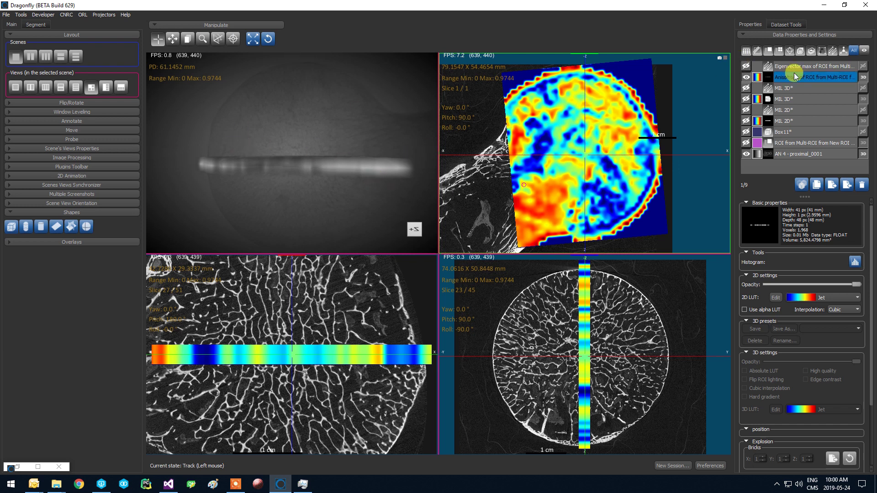
click(746, 68)
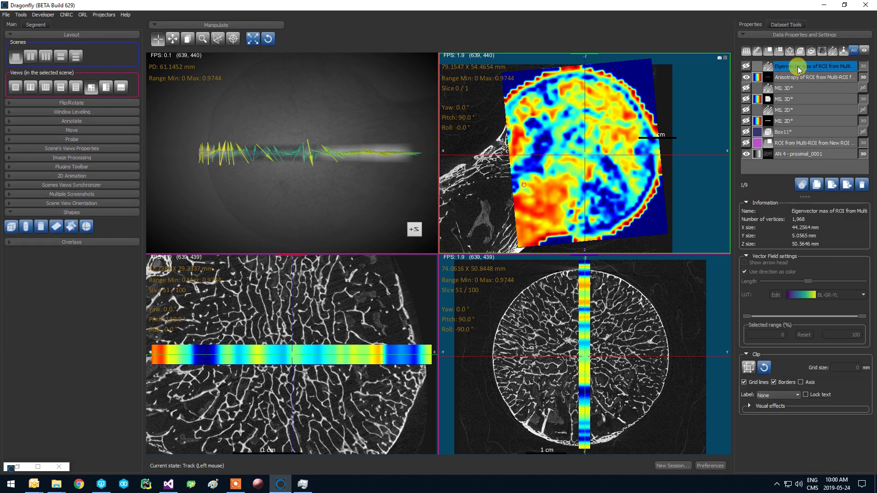
drag(276, 198, 347, 137)
click(749, 263)
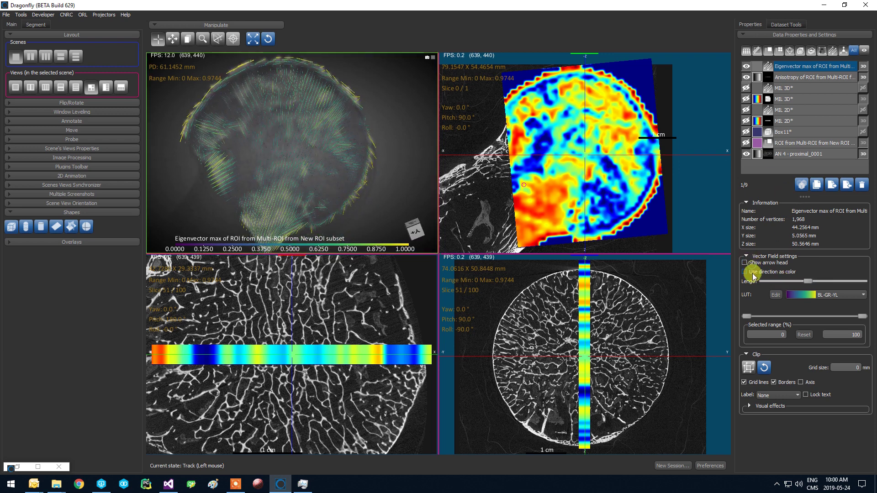
click(750, 273)
drag(348, 199, 321, 152)
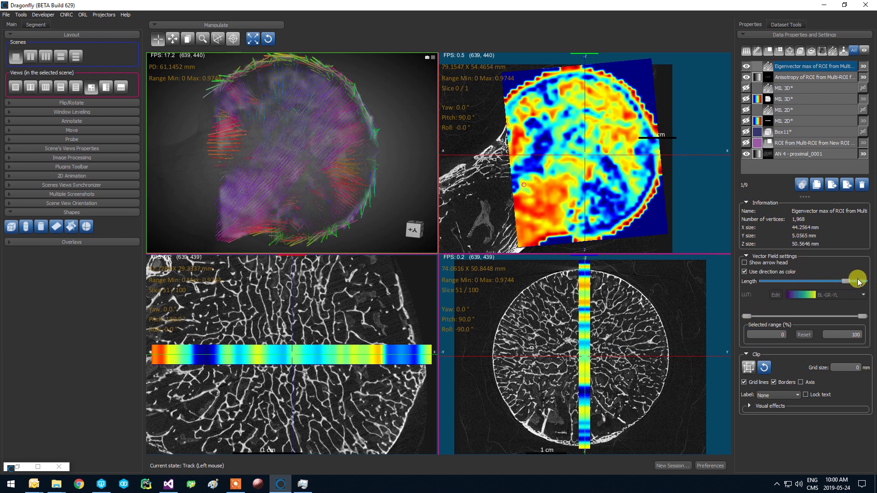
drag(417, 195, 357, 188)
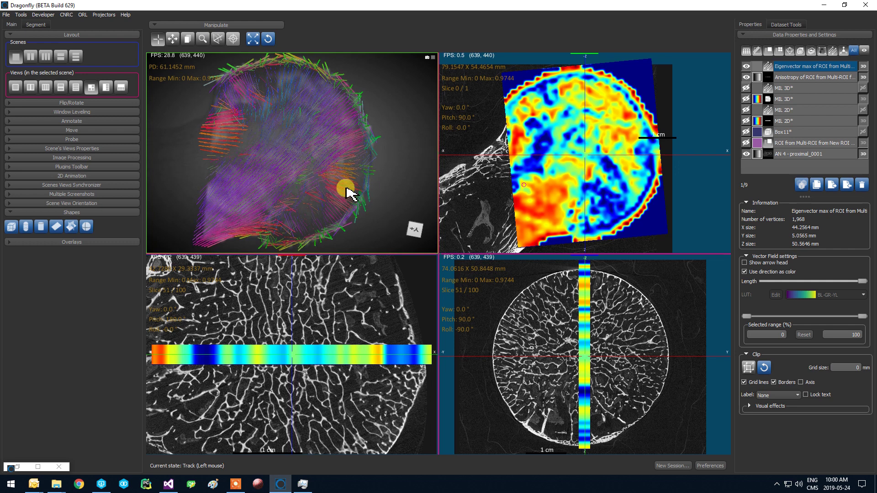
Step: Examine the direction-colored vectors of the femoral head in an enlarged 3D view from several angles, and return to the four-view layout
scroll(260, 176, down, 6)
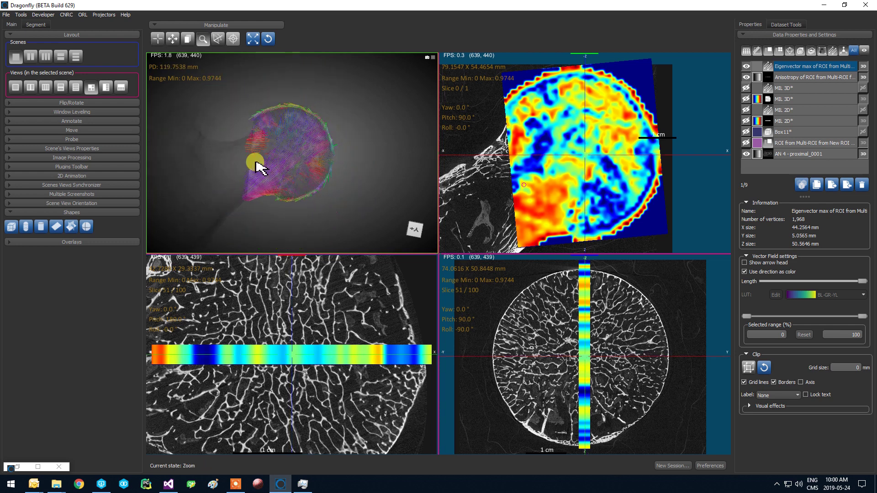
middle_drag(254, 163, 314, 146)
drag(321, 153, 358, 144)
scroll(352, 161, up, 2)
key(space)
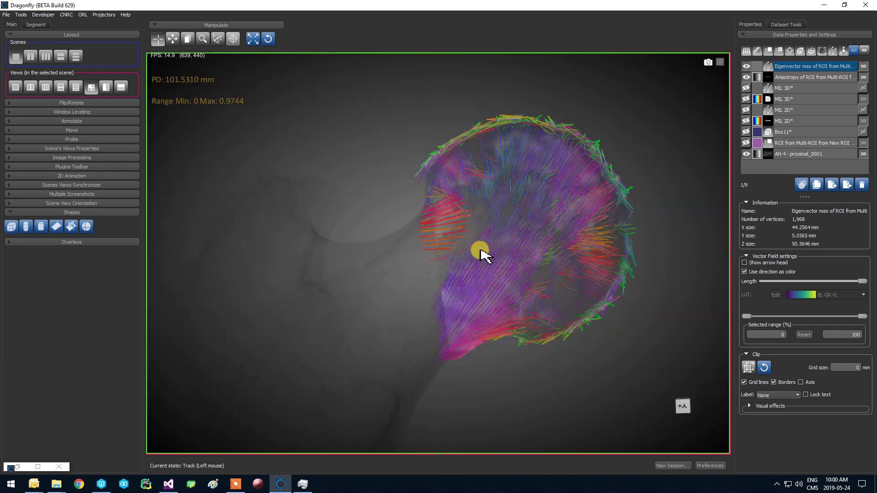
scroll(502, 292, up, 3)
drag(509, 309, 452, 247)
right_drag(451, 243, 453, 200)
drag(514, 229, 485, 207)
double_click(470, 182)
right_drag(316, 128, 330, 133)
drag(330, 133, 332, 145)
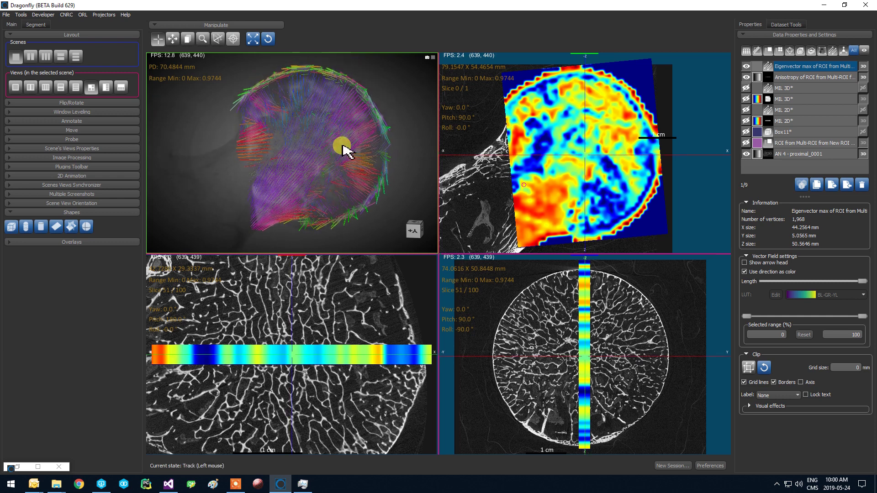
Step: Restore the Bone Analysis window, frame the whole proximal femur in 3D, and show and select Box11
click(18, 467)
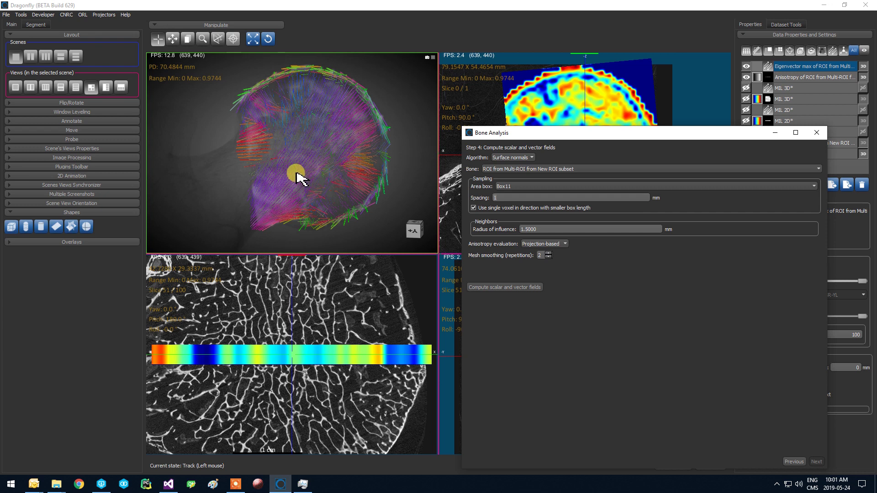
middle_drag(275, 163, 338, 127)
right_drag(316, 155, 322, 114)
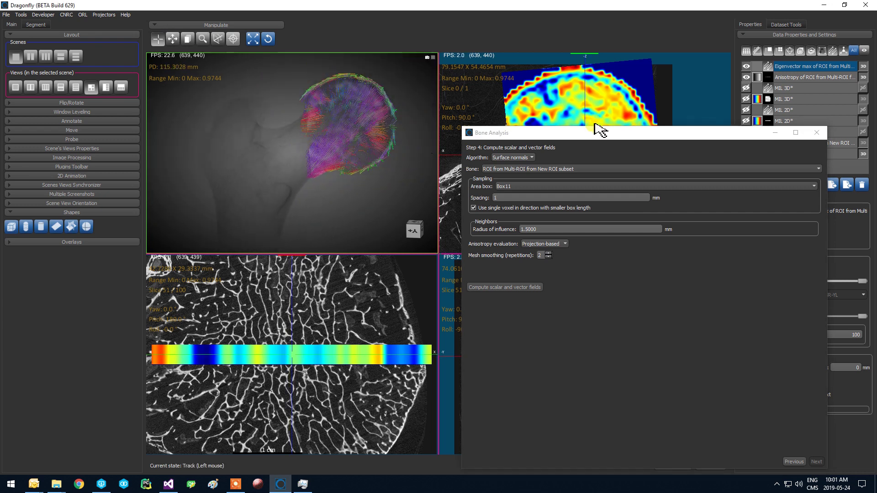
drag(742, 134, 719, 274)
click(745, 132)
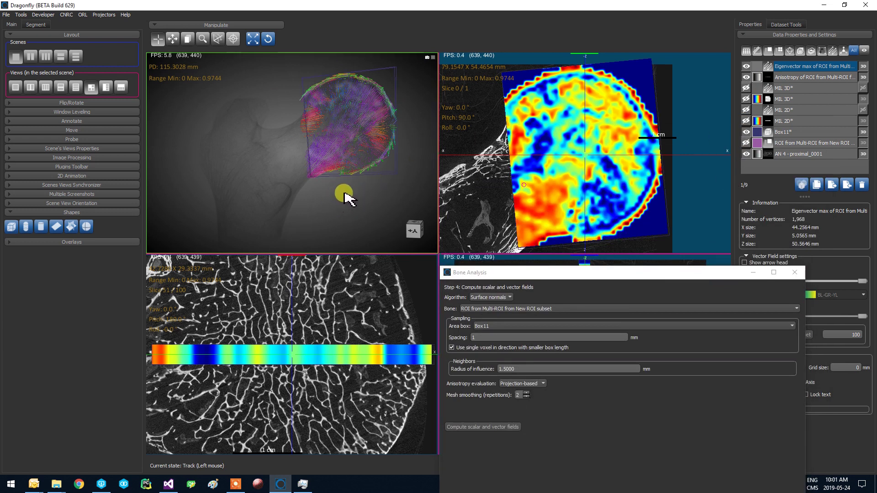
drag(336, 194, 366, 151)
click(779, 132)
Step: Enlarge Box11 in the 3D view until it encloses the femoral head, neck, trochanter and upper shaft
drag(280, 182, 275, 211)
middle_drag(269, 207, 251, 186)
drag(271, 201, 253, 154)
drag(240, 118, 245, 202)
mouse_move(382, 125)
mouse_down()
mouse_move(235, 190)
mouse_move(297, 160)
mouse_move(320, 165)
mouse_move(343, 183)
mouse_move(320, 211)
mouse_move(300, 162)
mouse_move(241, 185)
mouse_up()
Step: Hide the femoral head's eigenvector and anisotropy fields, and compute the Surface normals fields for the enlarged Box11
click(804, 67)
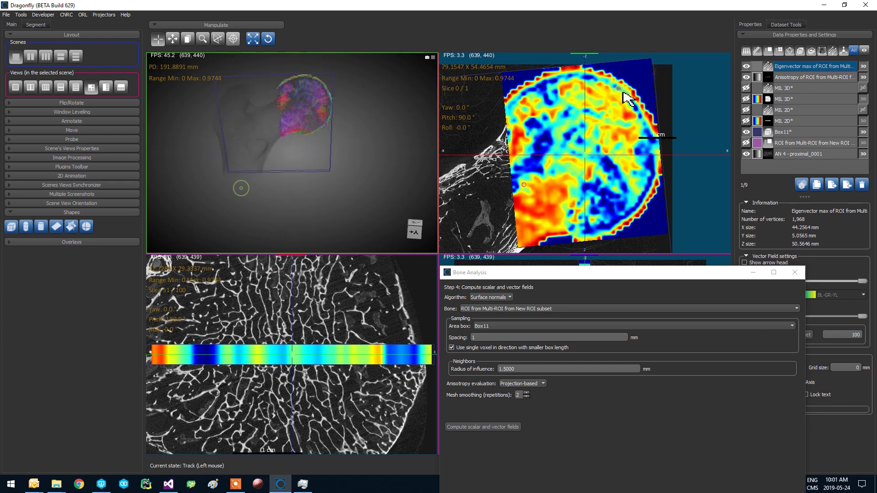
click(746, 69)
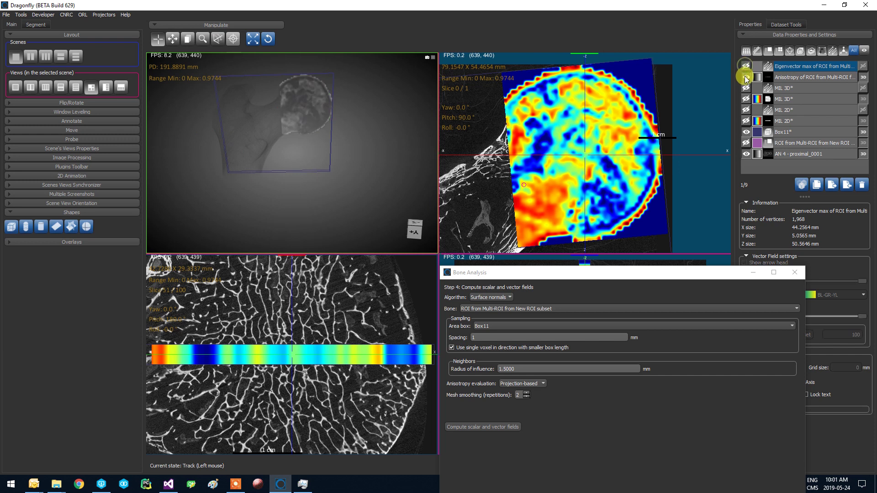
drag(634, 275, 640, 139)
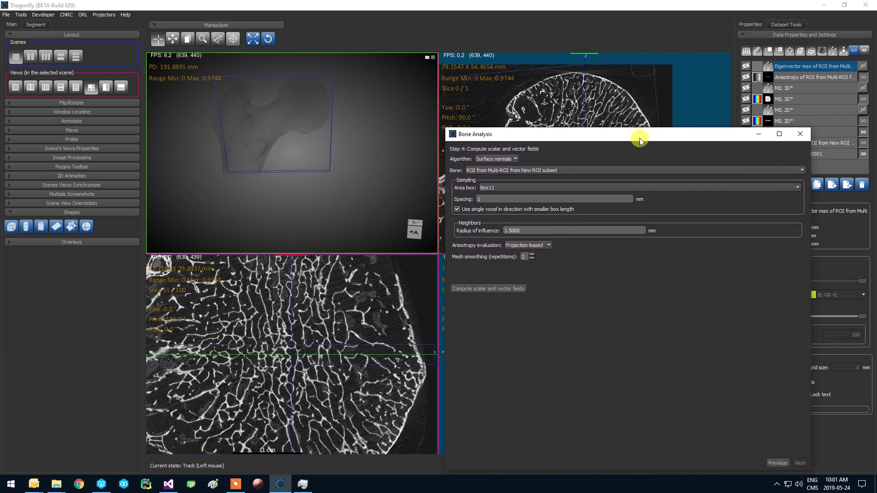
click(517, 292)
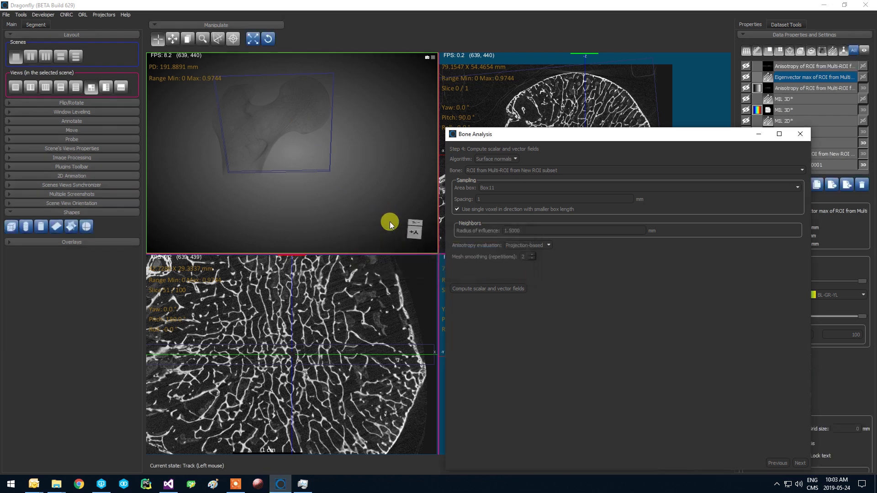
Step: Show the whole-femur anisotropy field, color it in 2D with the Jet LUT, and move the slice crosshair into the trochanter region
click(758, 134)
click(771, 76)
click(746, 77)
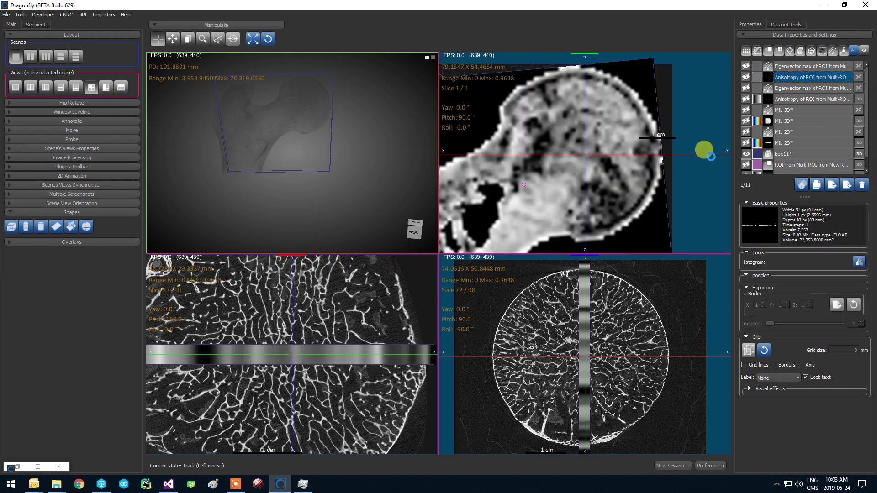
right_drag(559, 168, 562, 78)
middle_drag(554, 174, 591, 137)
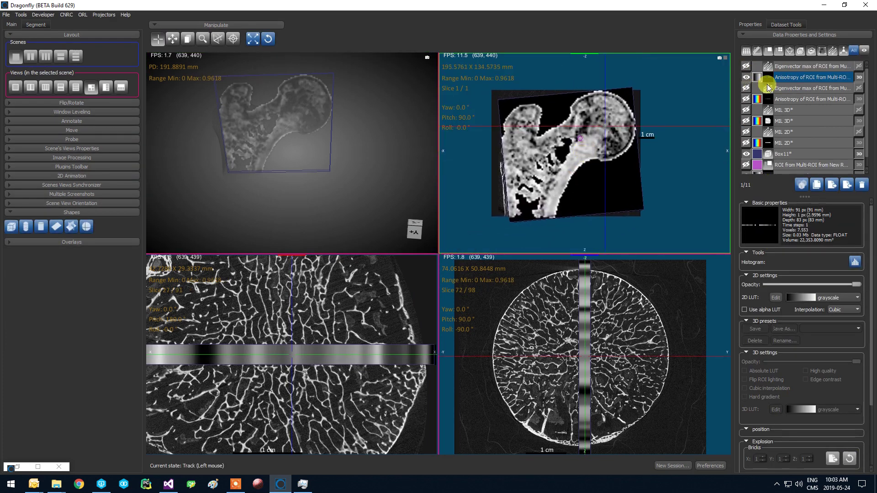
click(825, 296)
click(821, 354)
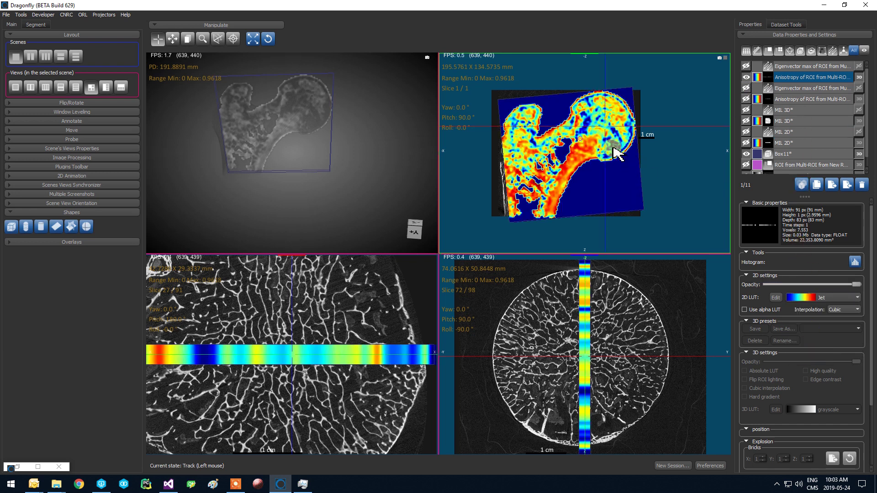
drag(607, 137, 558, 151)
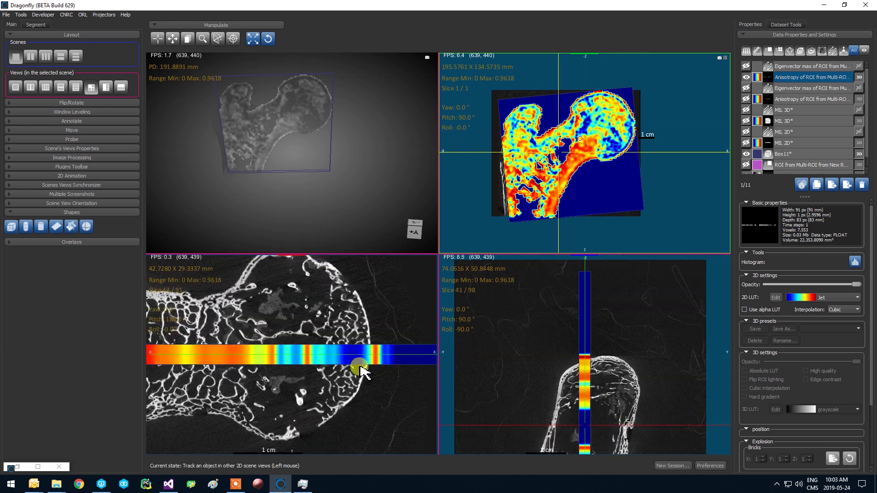
Step: Inspect the anisotropy field against the bone slices and move the slice crosshair just off the lower end of the femoral shaft
right_drag(276, 305, 273, 351)
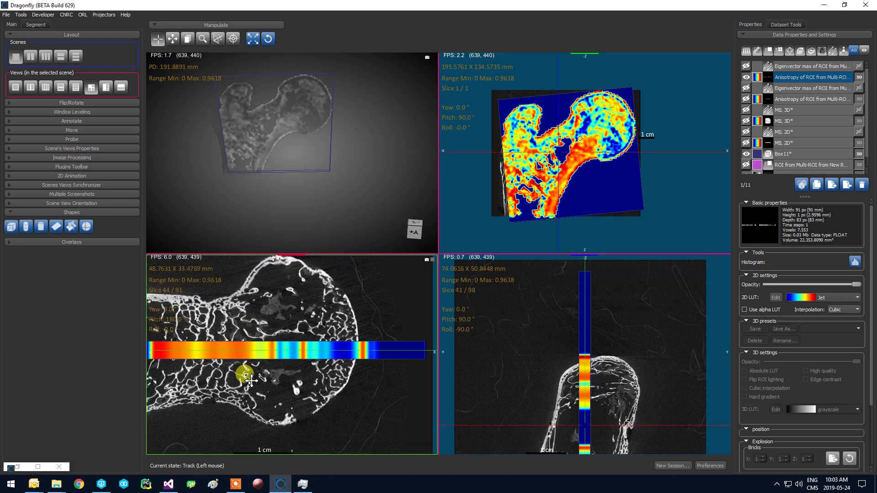
middle_drag(245, 374, 341, 364)
right_drag(339, 326, 339, 306)
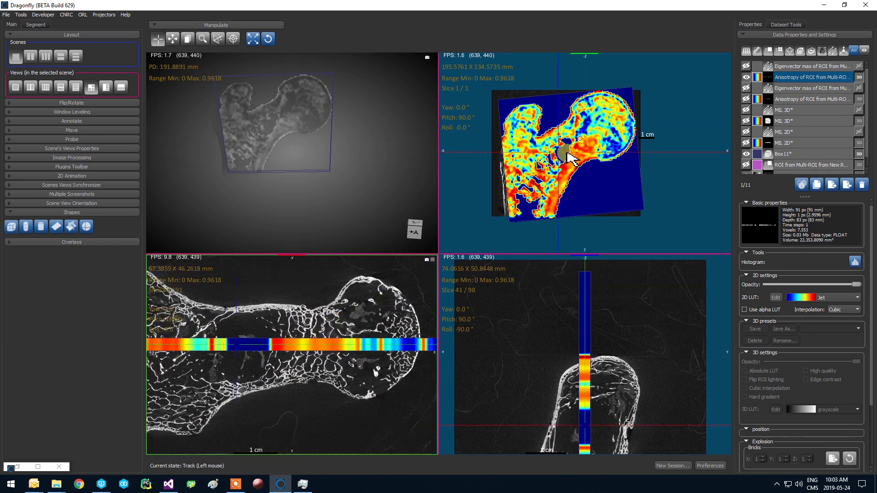
drag(551, 144, 483, 234)
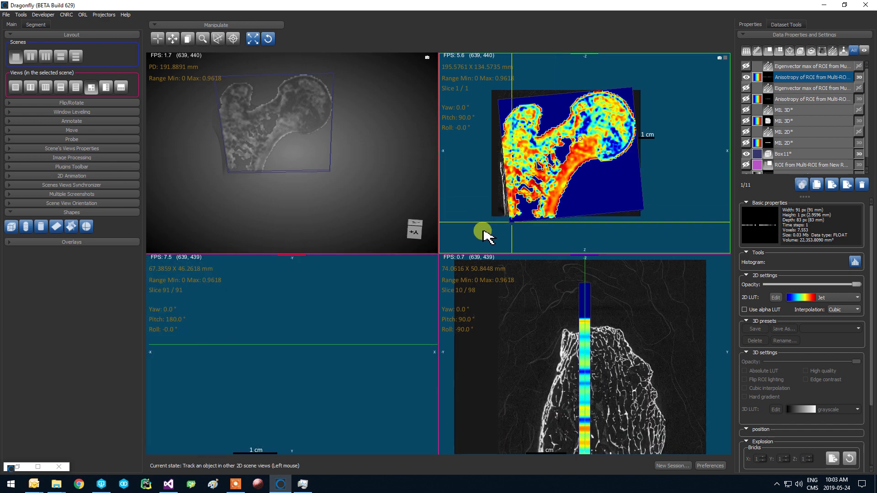
middle_drag(588, 175, 601, 180)
Step: Color the whole-femur anisotropy field in 3D with the Jet LUT and hide Box11
click(333, 180)
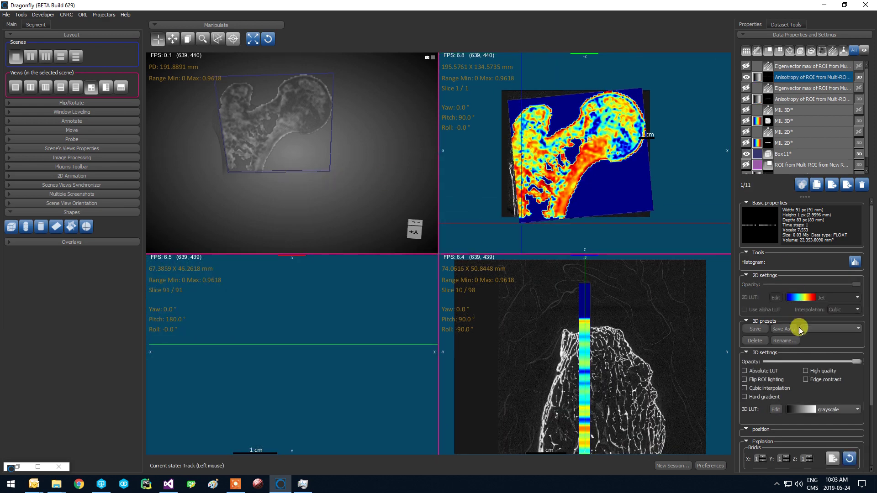
click(828, 409)
click(811, 471)
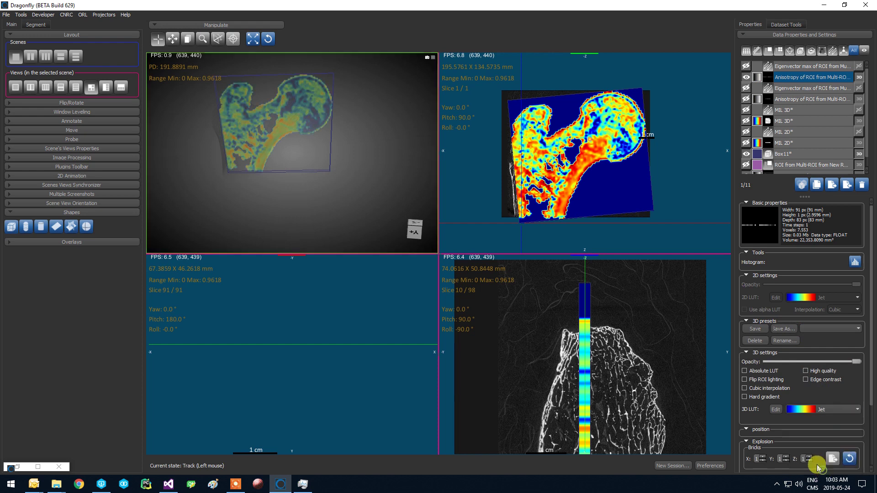
click(747, 154)
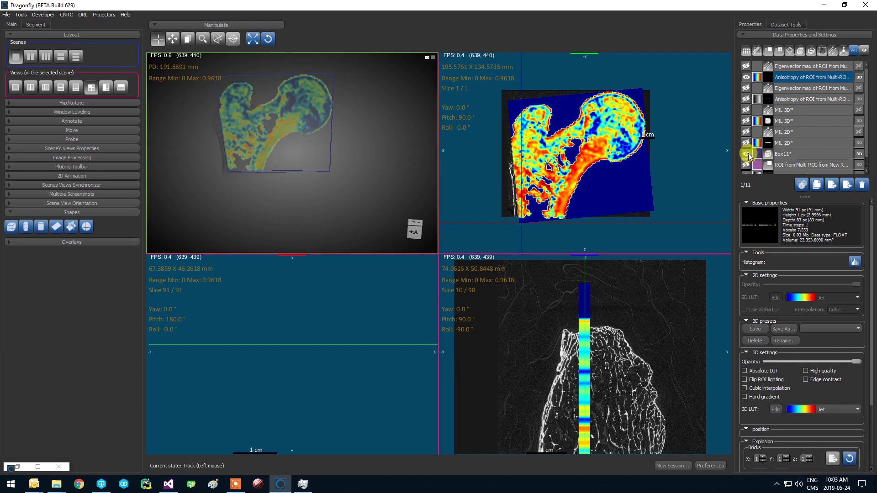
Step: Frame the femur in 3D, show its eigenvector field, and hide the anisotropy field in the 3D view only
middle_drag(273, 115, 284, 120)
right_drag(288, 125, 297, 219)
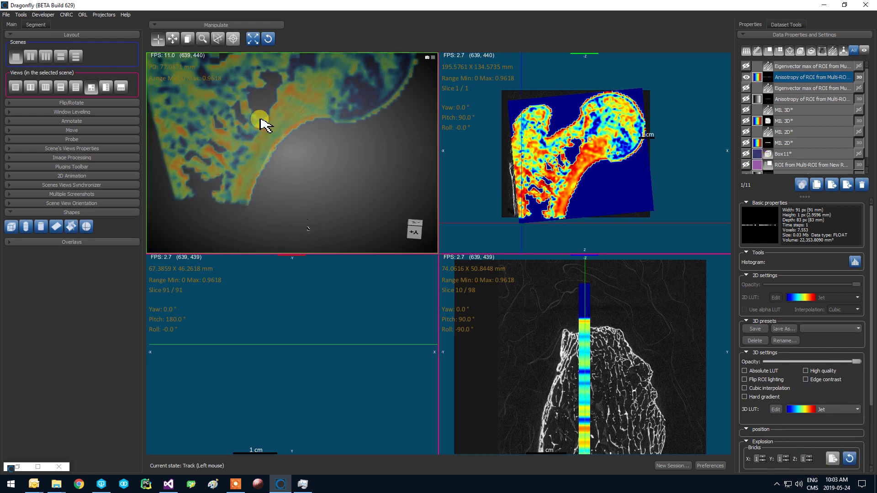
middle_drag(263, 122, 274, 162)
right_drag(285, 166, 294, 117)
mouse_move(308, 149)
mouse_down()
mouse_move(306, 122)
mouse_move(322, 133)
mouse_move(305, 154)
mouse_up()
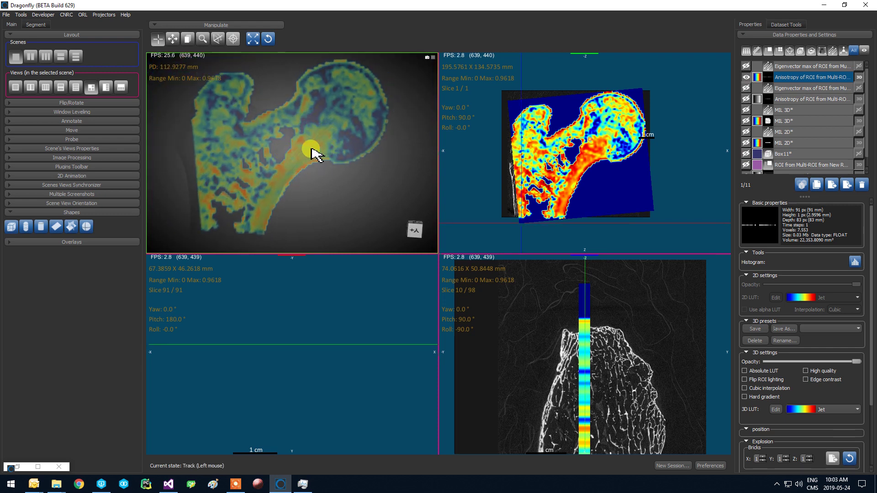
drag(315, 145, 320, 112)
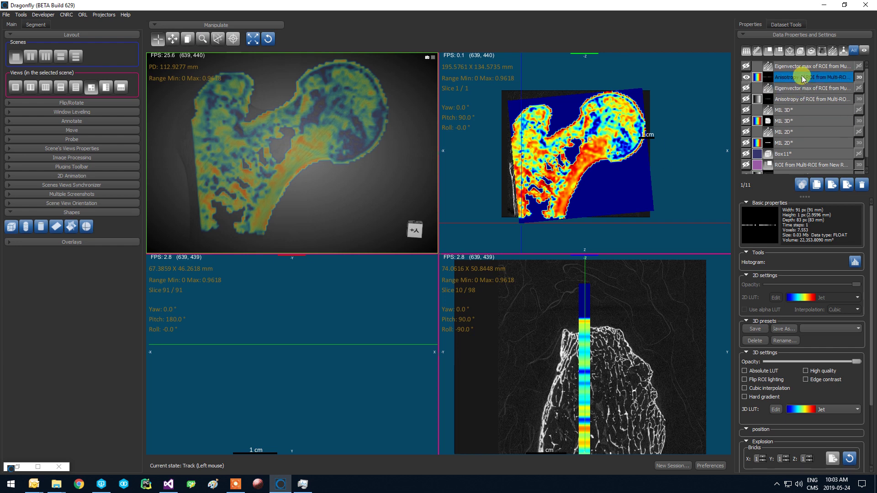
click(778, 67)
click(745, 67)
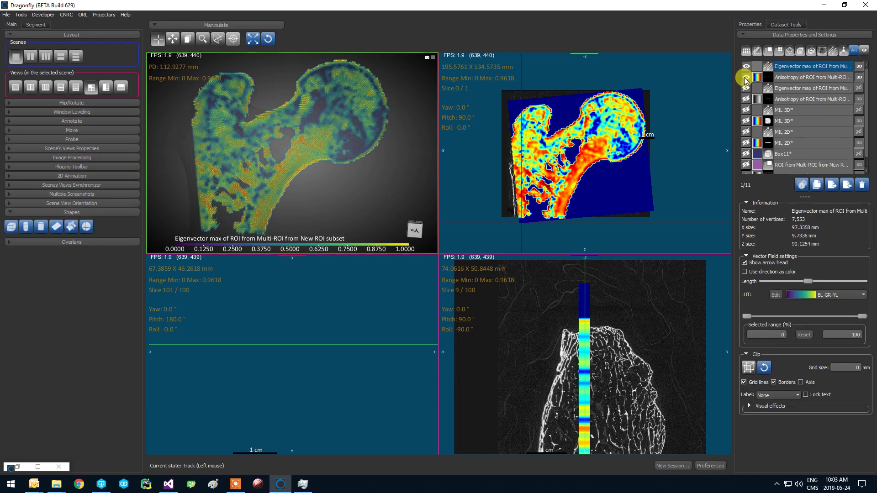
click(746, 77)
click(745, 78)
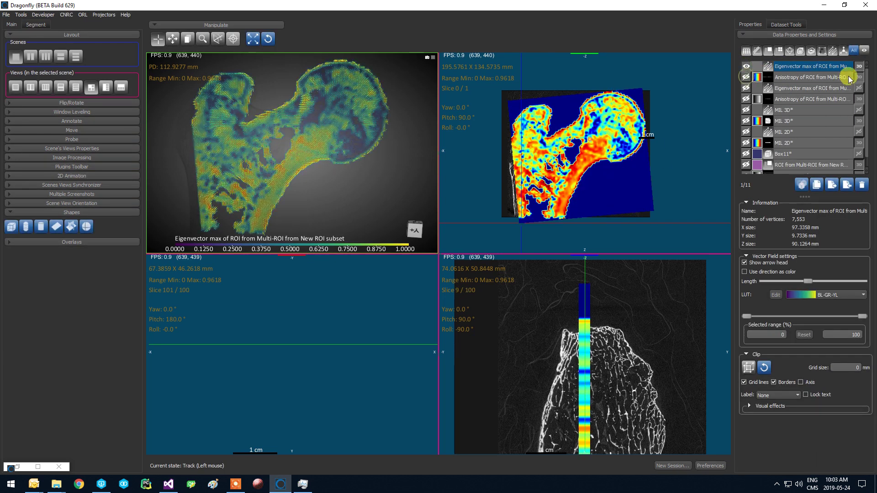
click(858, 78)
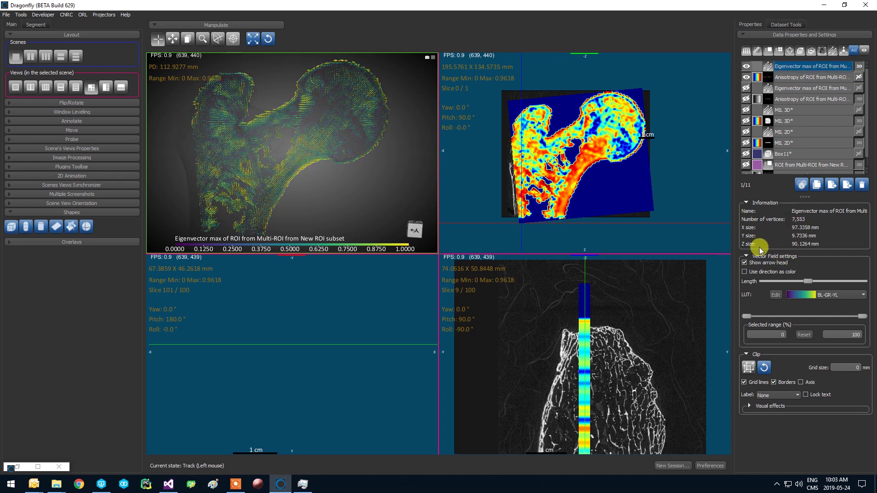
Step: Display the eigenvector field without arrow heads, colored by direction, with the vector length at its maximum
click(757, 271)
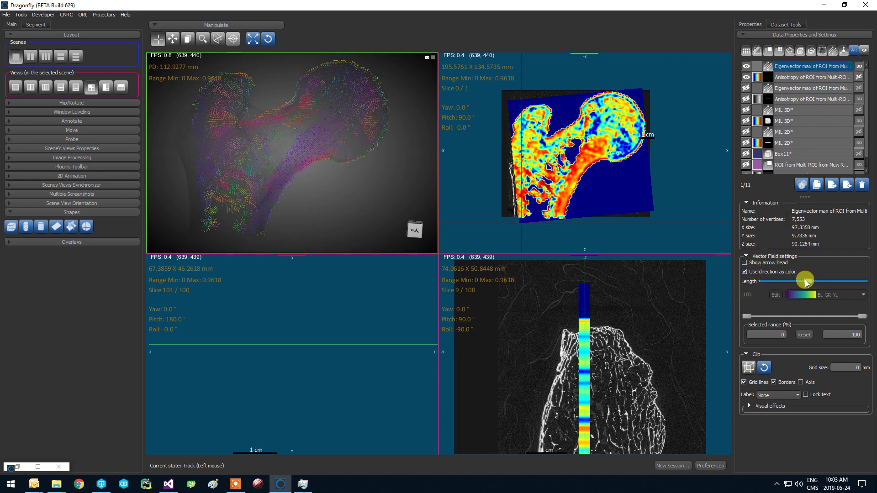
drag(810, 283, 840, 282)
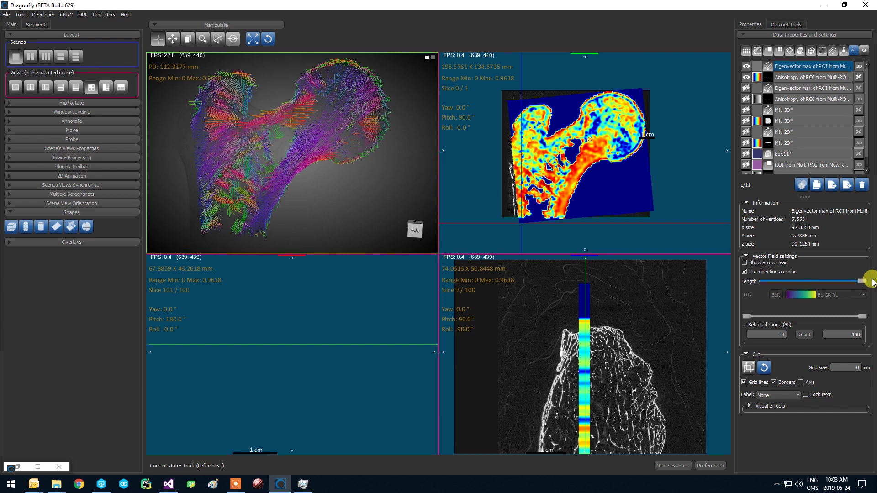
drag(252, 176, 369, 145)
Step: Restore the Bone Analysis window to check the sampling spacing for Box11, and minimize it again
click(19, 467)
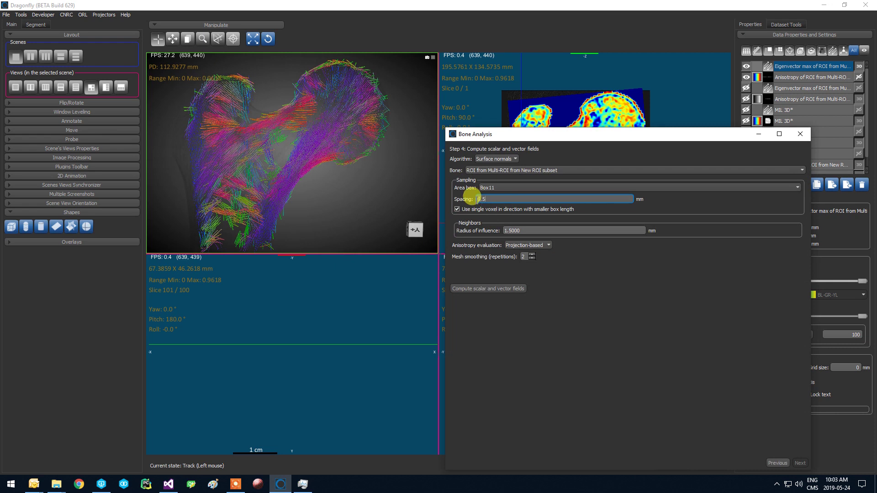
click(554, 301)
click(757, 134)
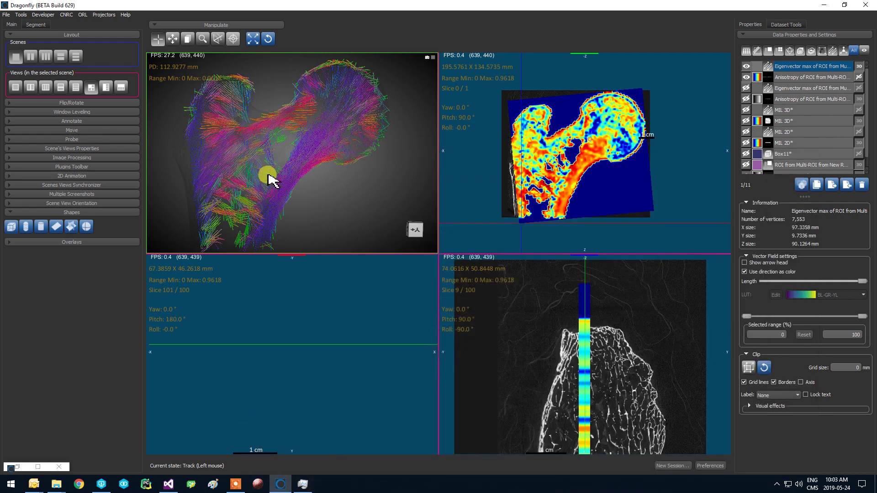
Step: Turn off direction-based coloring of the eigenvector field and check the available LUTs
drag(269, 176, 293, 172)
drag(256, 119, 313, 184)
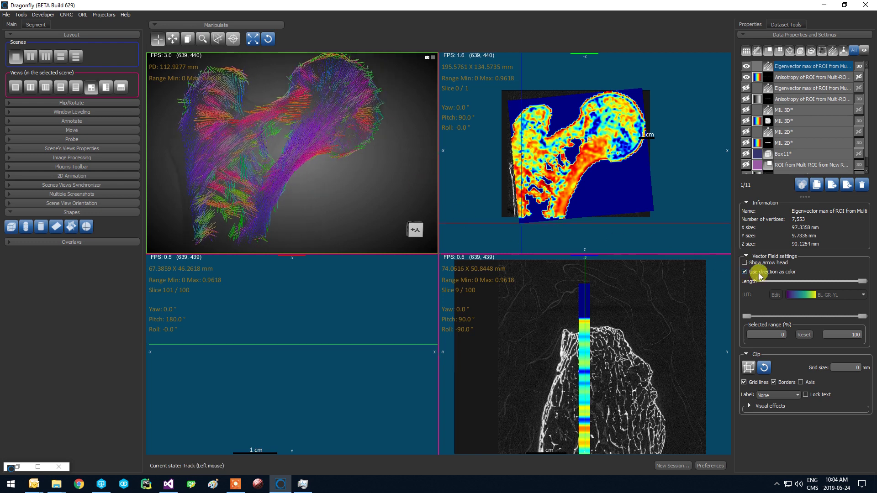
click(760, 273)
click(800, 296)
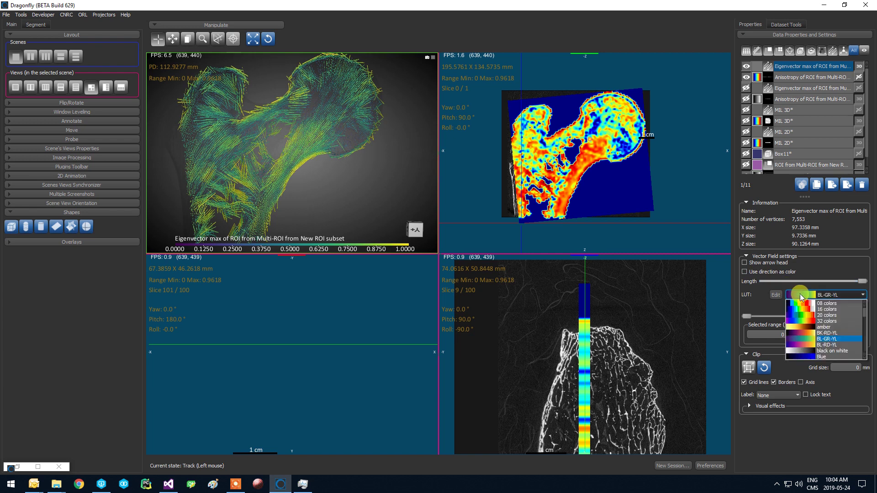
click(821, 296)
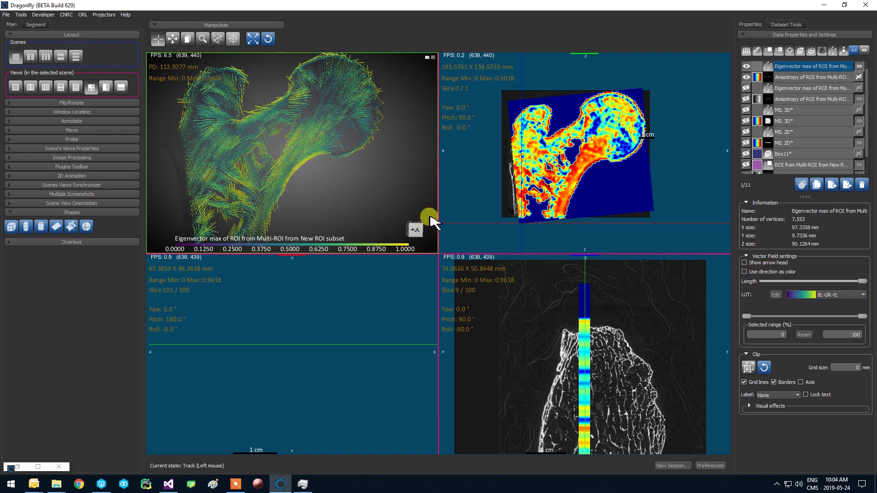
Step: Zoom in on the femoral neck vectors and apply the Jet LUT to the eigenvector field
right_drag(360, 134, 378, 157)
middle_drag(388, 159, 354, 166)
right_drag(331, 161, 274, 137)
middle_drag(262, 147, 286, 151)
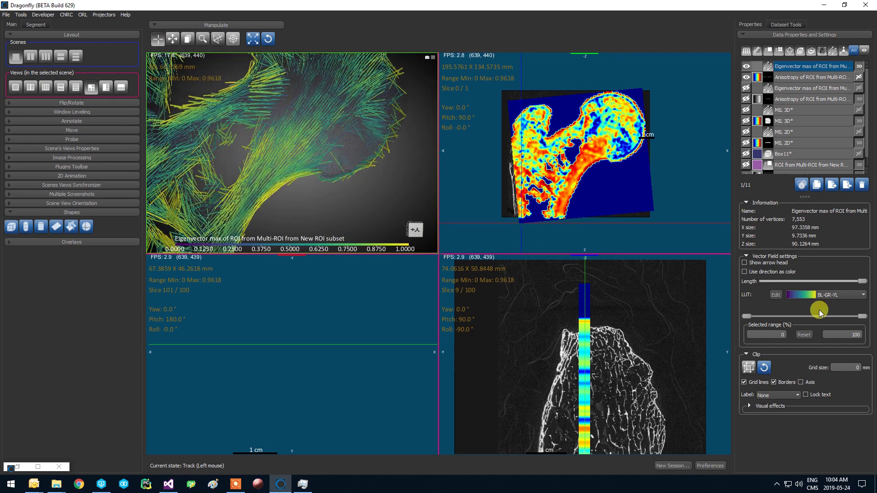
click(817, 298)
scroll(829, 350, down, 2)
click(827, 356)
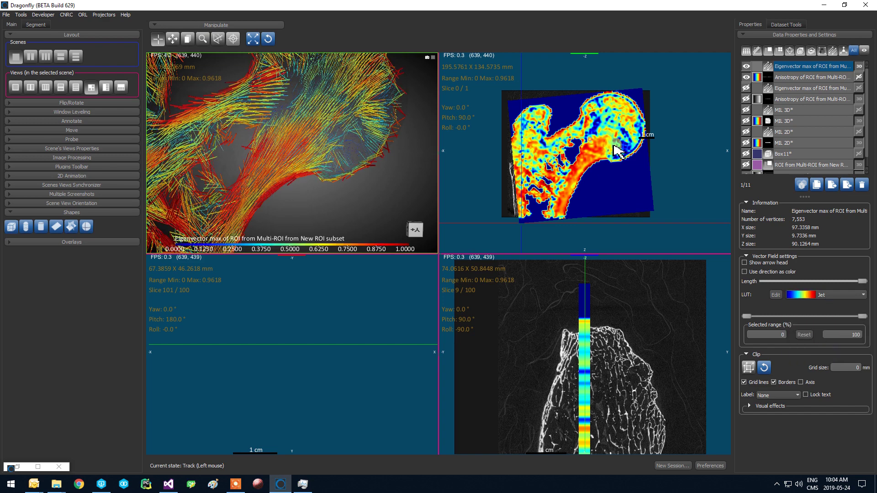
Step: Frame the whole femur in 3D and color the eigenvector field by direction again
right_drag(362, 141, 306, 156)
middle_drag(306, 151, 300, 158)
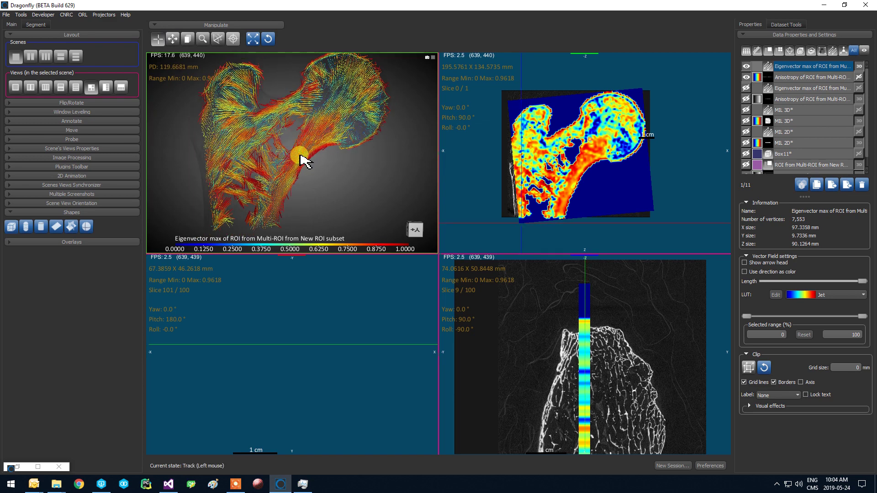
click(761, 274)
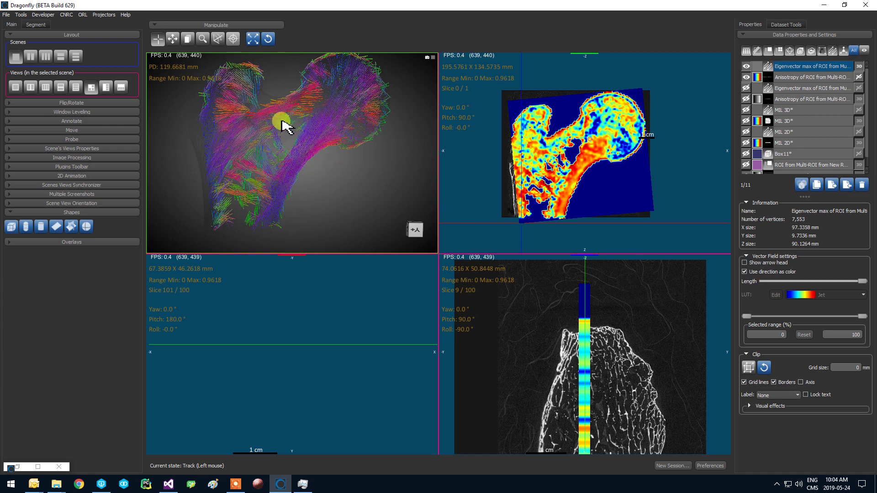
Step: Examine the direction-colored eigenvectors in the femoral head, neck, trochanter and shaft from several angles and distances
right_drag(365, 125, 360, 160)
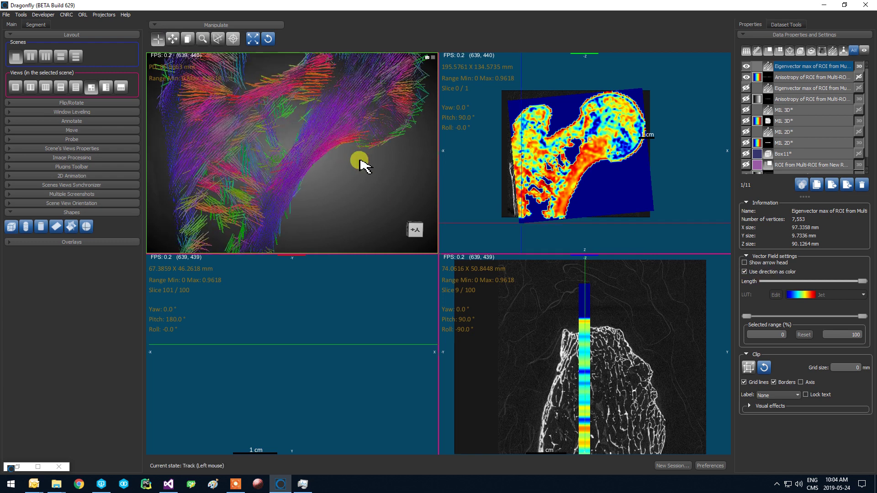
middle_drag(360, 160, 359, 170)
drag(389, 227, 313, 174)
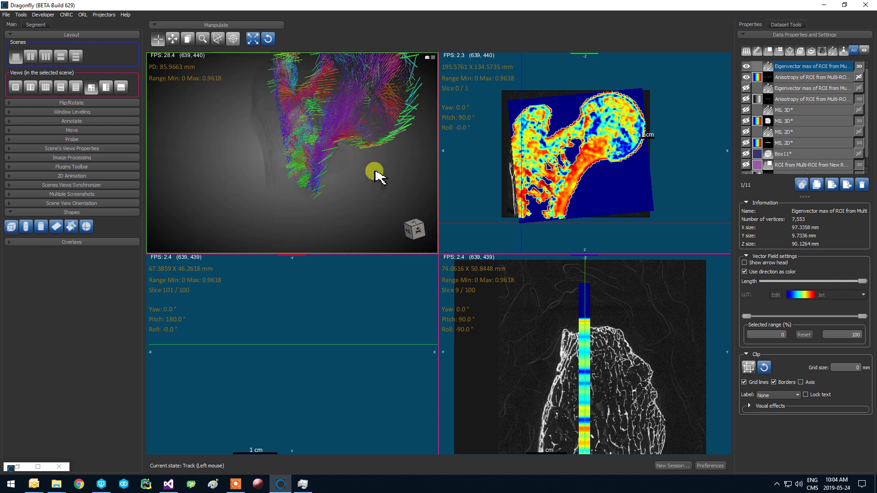
scroll(377, 162, up, 2)
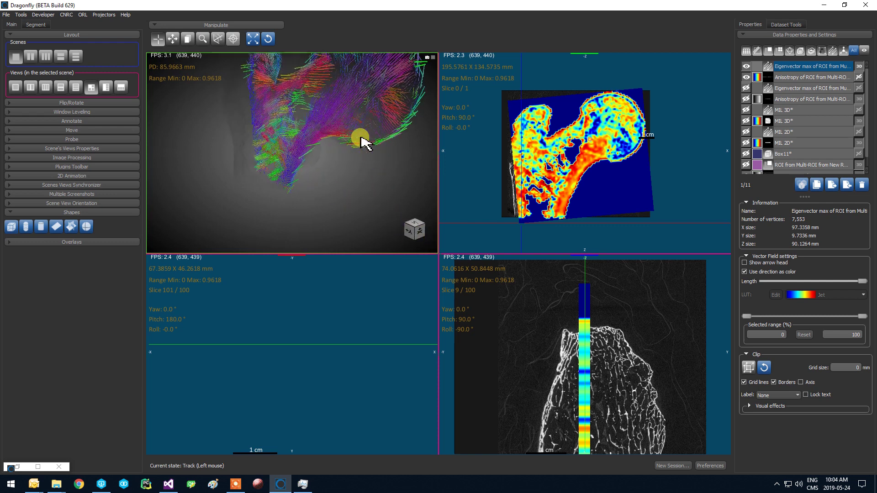
scroll(391, 93, up, 2)
drag(393, 102, 314, 147)
scroll(312, 144, down, 4)
mouse_move(312, 143)
middle_down()
mouse_move(308, 128)
mouse_move(299, 159)
mouse_move(316, 151)
middle_up()
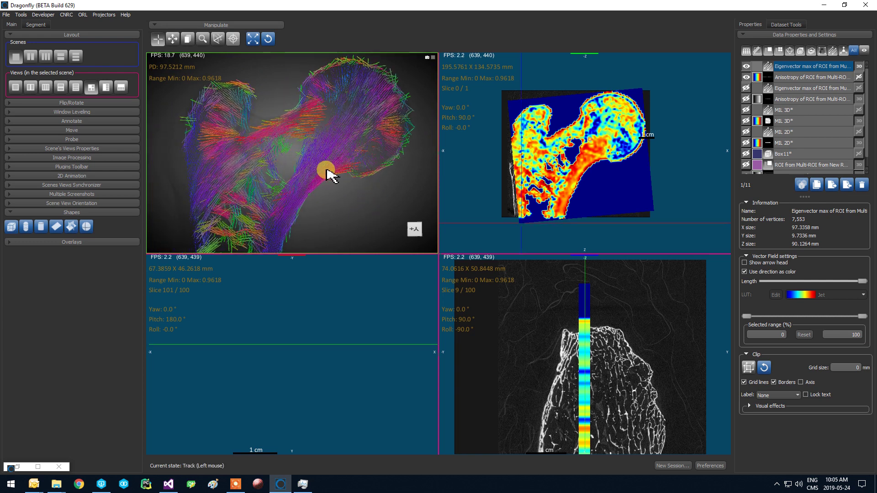
click(416, 232)
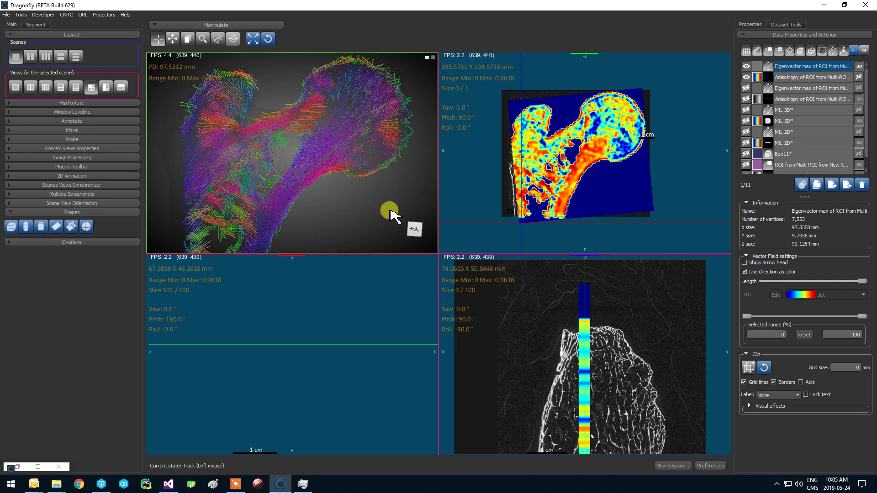
drag(417, 214, 350, 180)
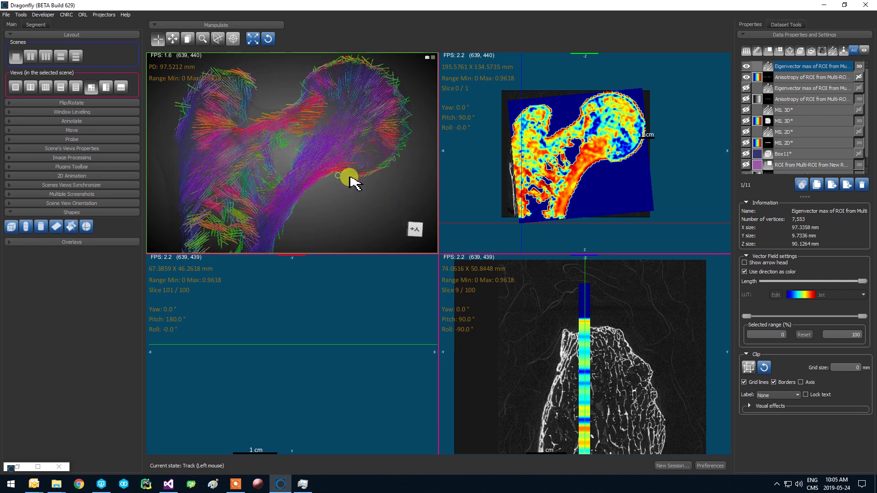
mouse_move(310, 154)
right_down()
mouse_move(298, 165)
mouse_move(301, 141)
right_up()
drag(294, 178, 283, 215)
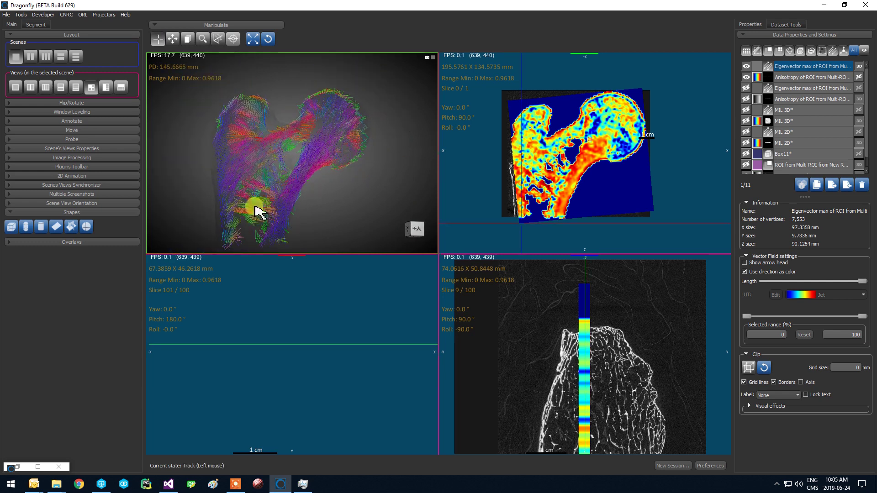
right_drag(270, 176, 290, 255)
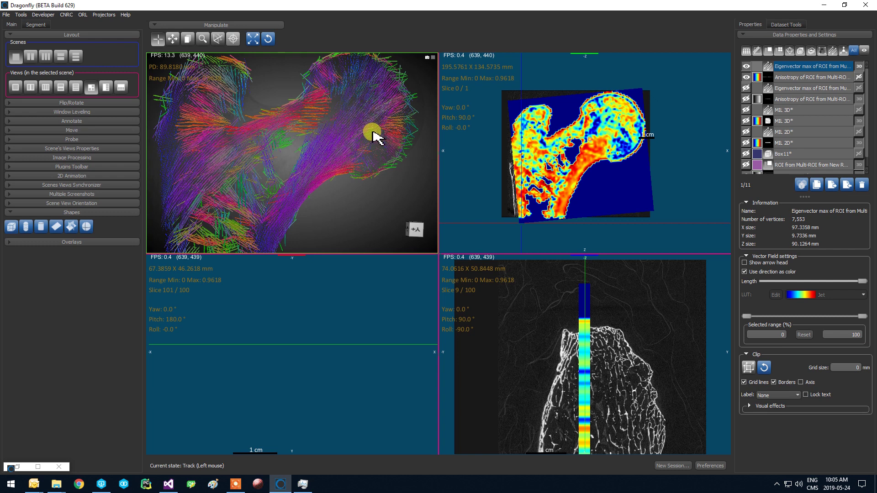
drag(372, 125, 345, 129)
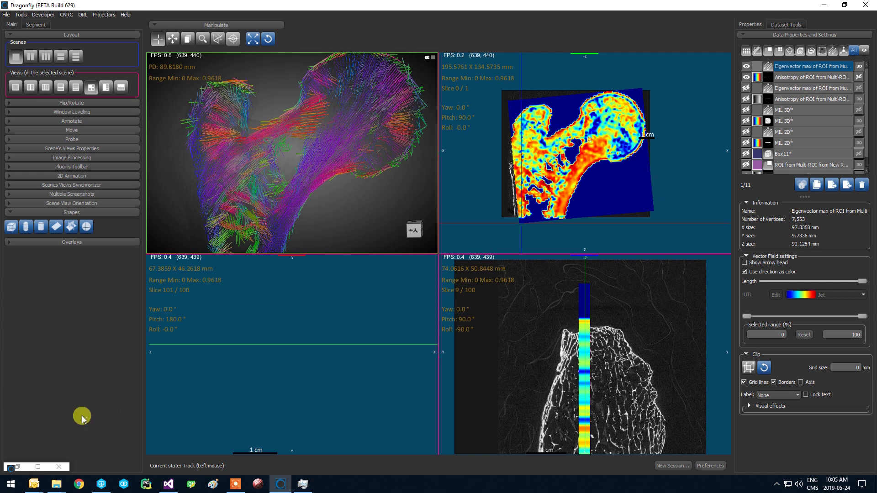
Step: Restore the Bone Analysis window, review the field algorithm choices while keeping Surface normals, and move the window higher
click(18, 467)
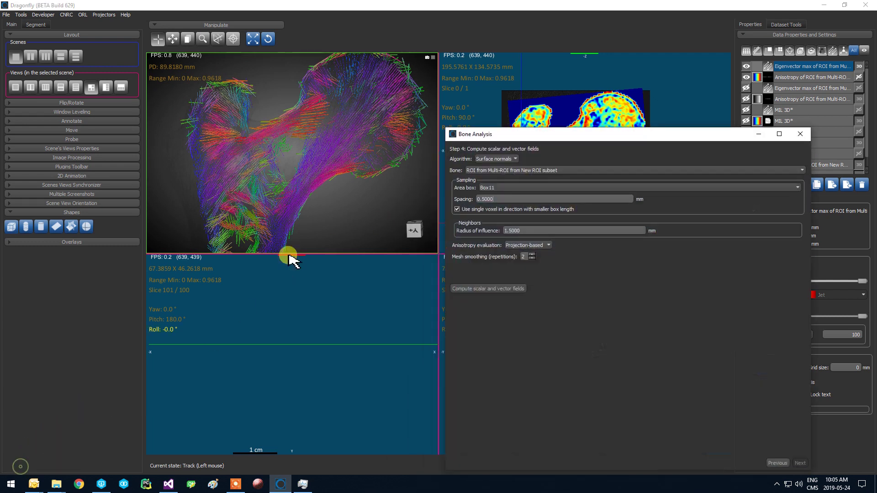
click(488, 130)
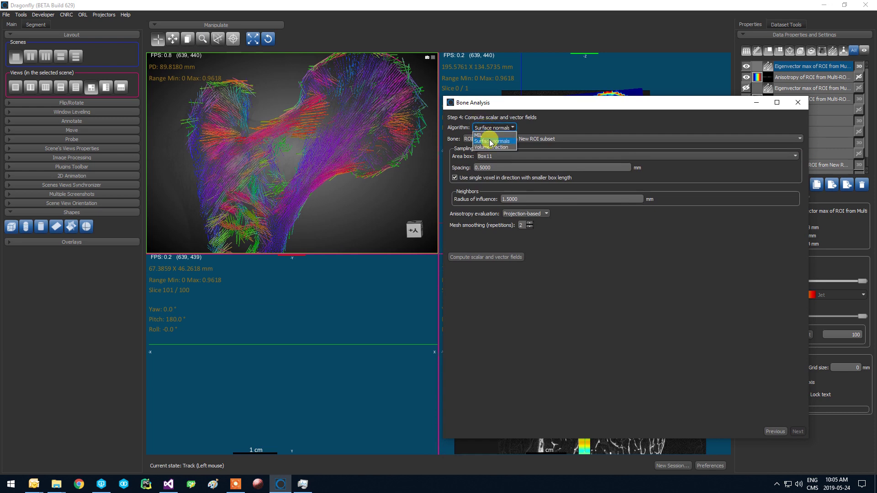
click(558, 124)
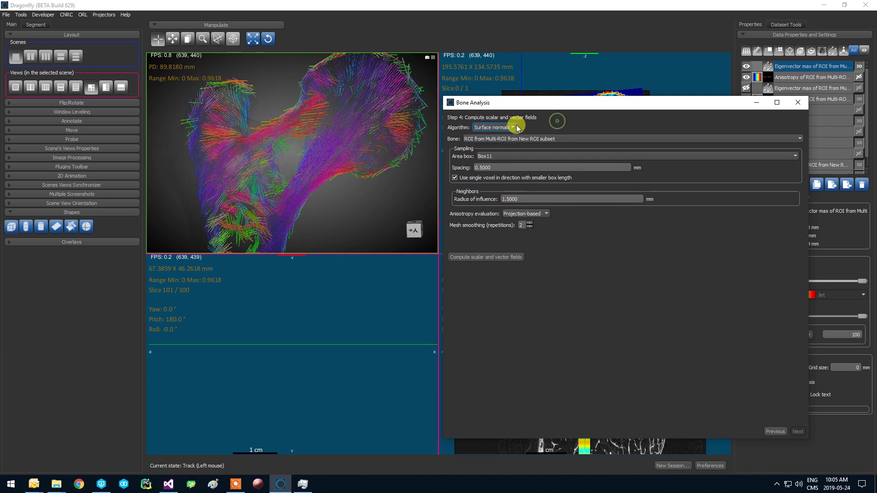
drag(519, 106, 519, 95)
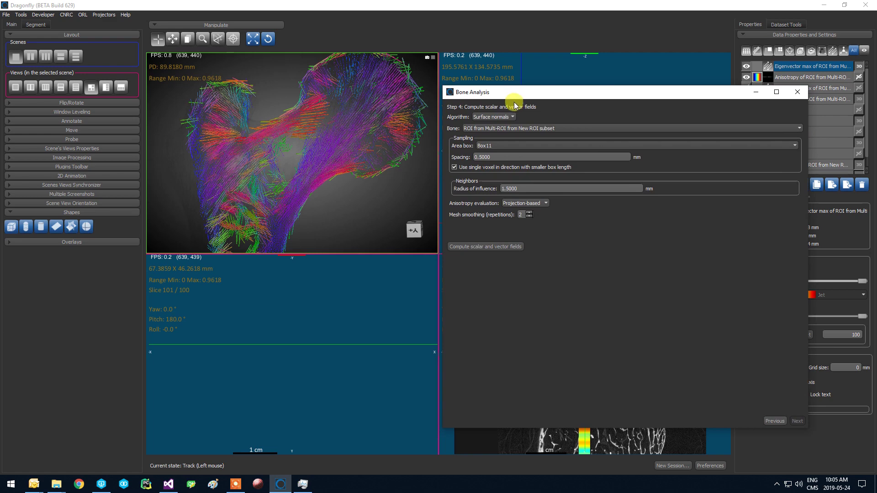